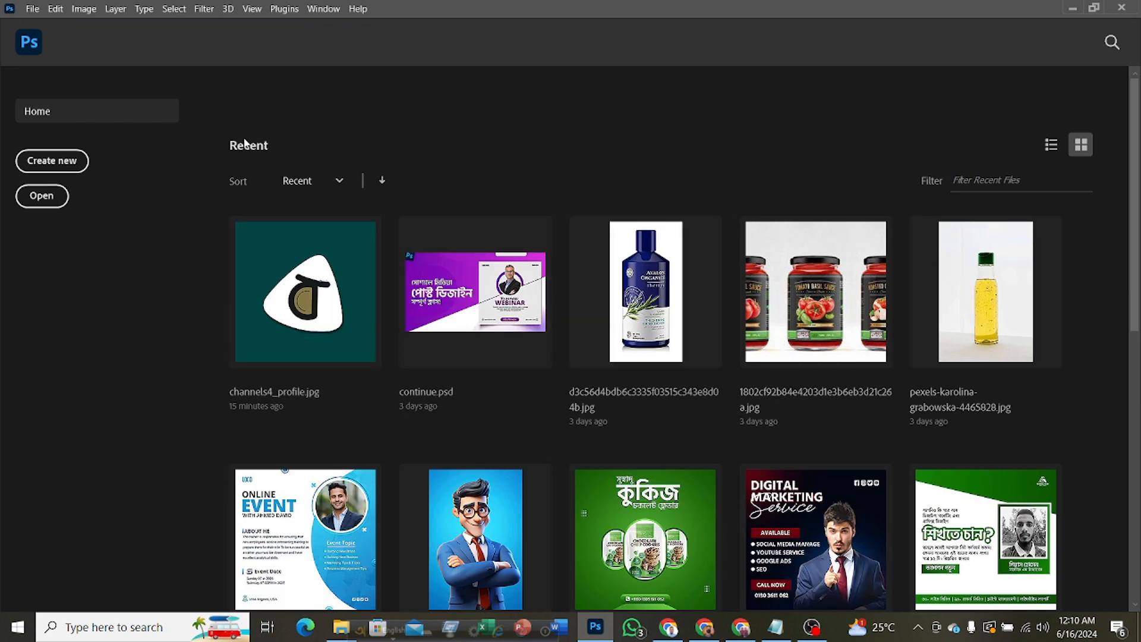
# Create a new document 3.5 inches wide and 2 inches high at 300 pixels/inch in RGB Color with a white background
pyautogui.click(60, 163)
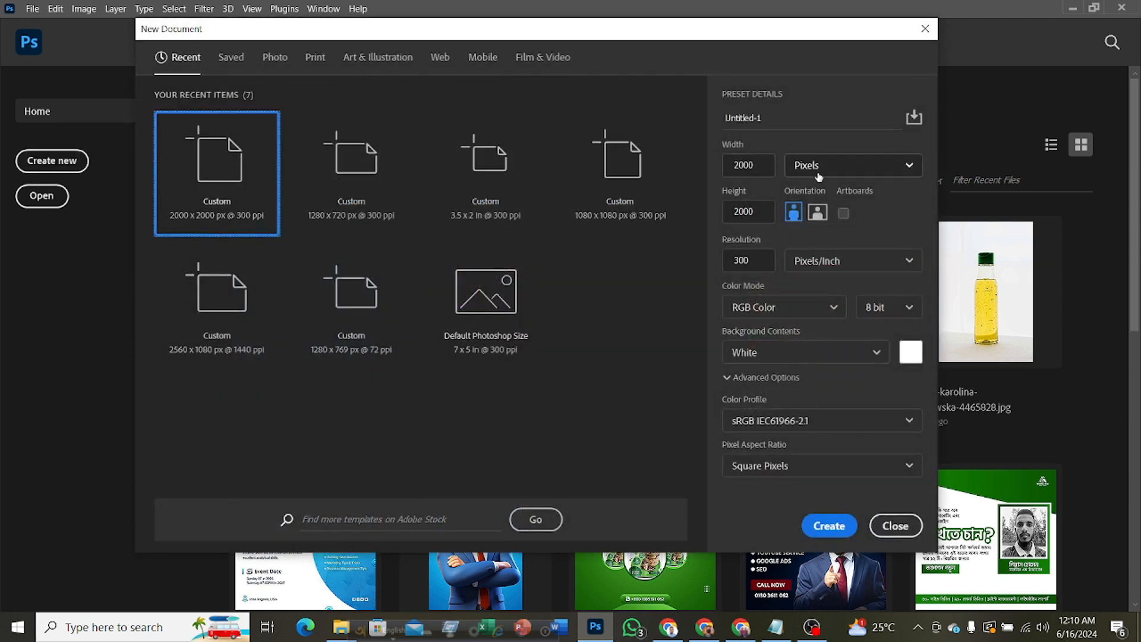
pyautogui.click(866, 170)
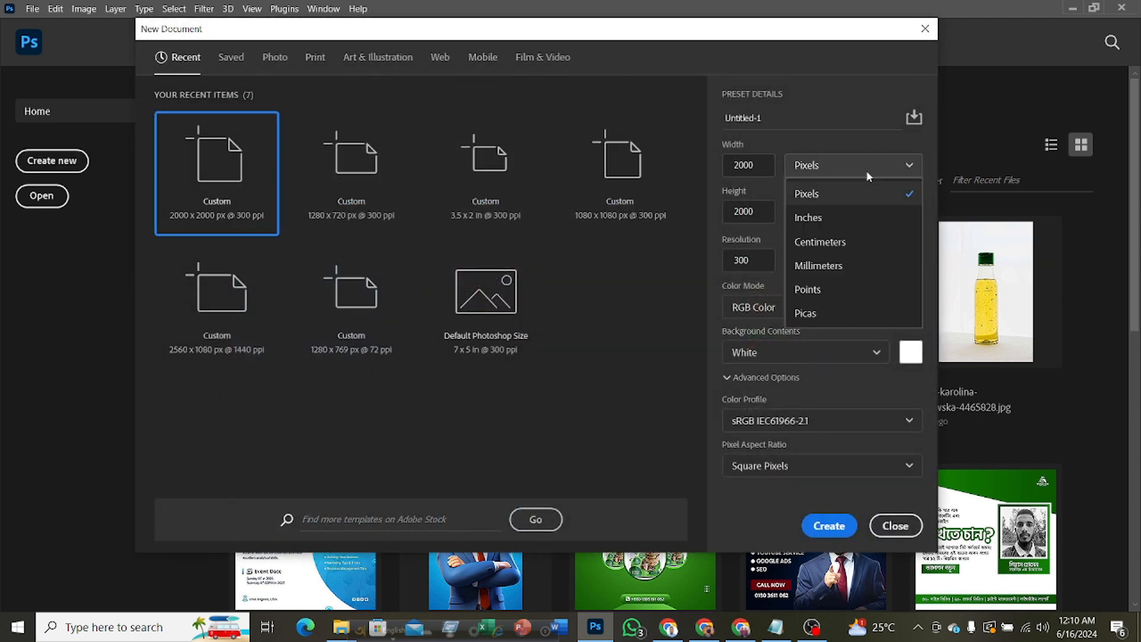
pyautogui.click(832, 216)
pyautogui.moveTo(759, 166); pyautogui.dragTo(719, 167)
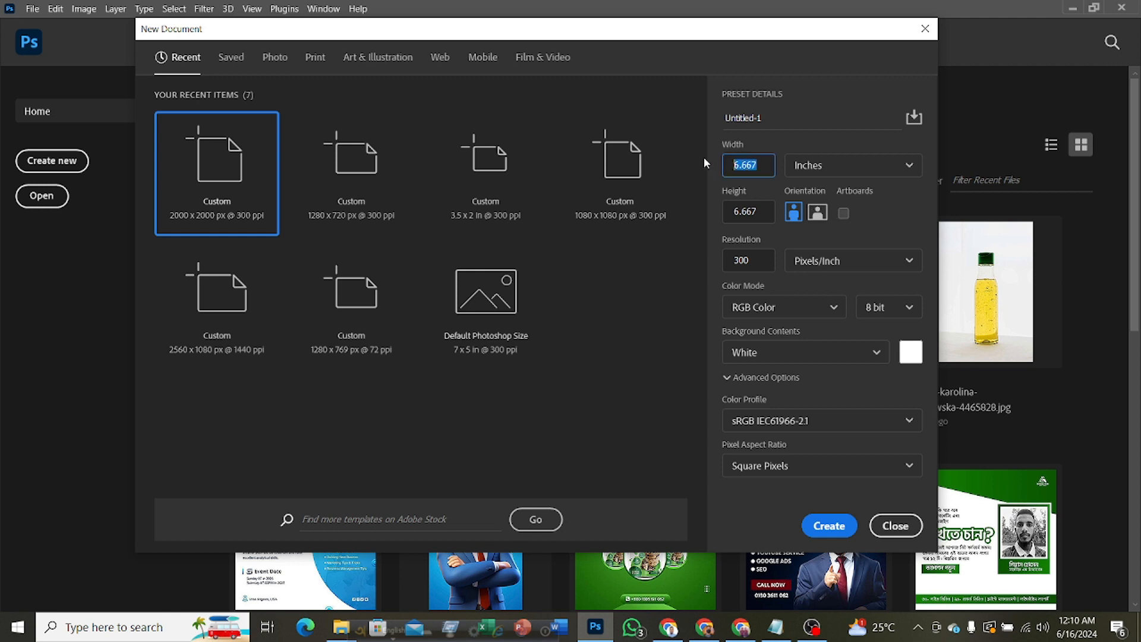
pyautogui.write('3.5')
pyautogui.moveTo(759, 212); pyautogui.dragTo(729, 213)
pyautogui.write('2')
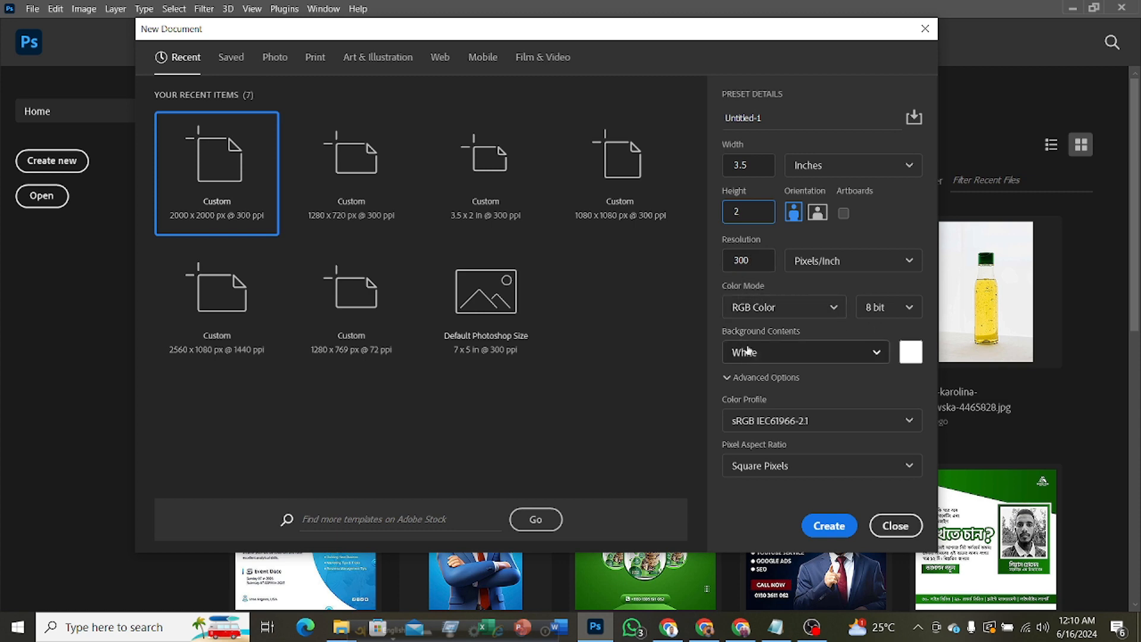
pyautogui.click(829, 526)
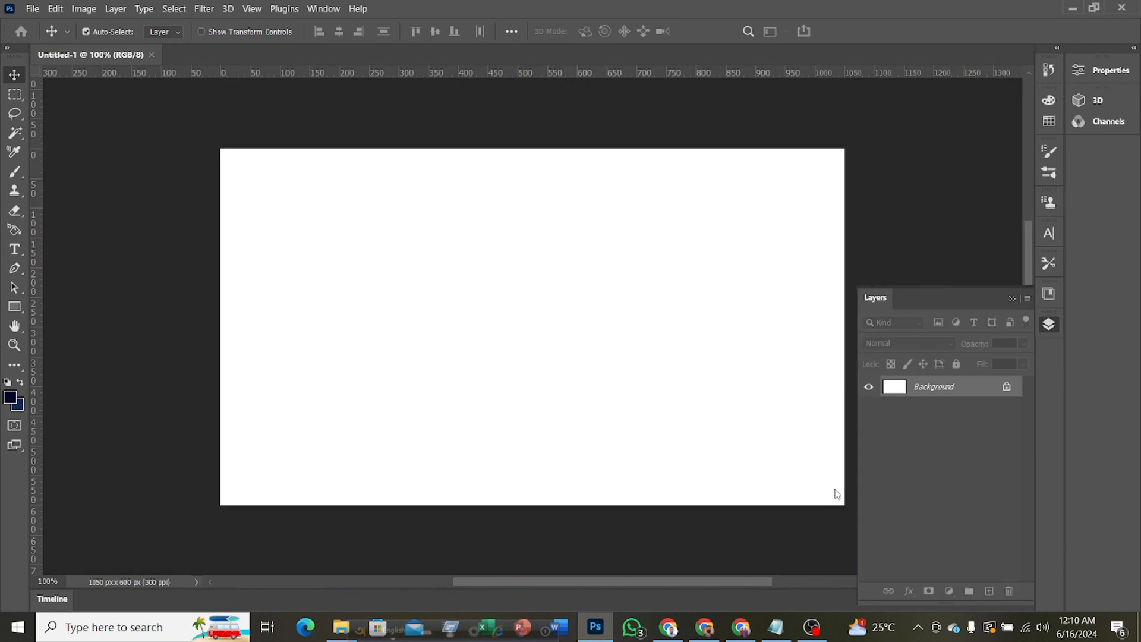
# Add a gradient fill layer above the white background
pyautogui.scroll(-3, 559, 308)
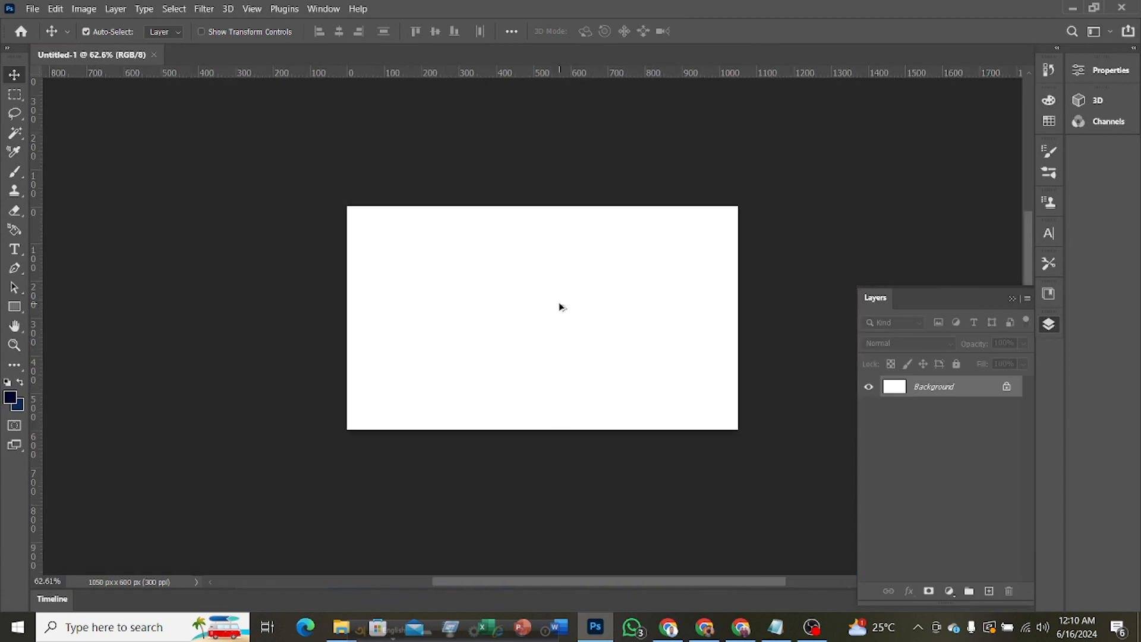
pyautogui.scroll(-3, 559, 303)
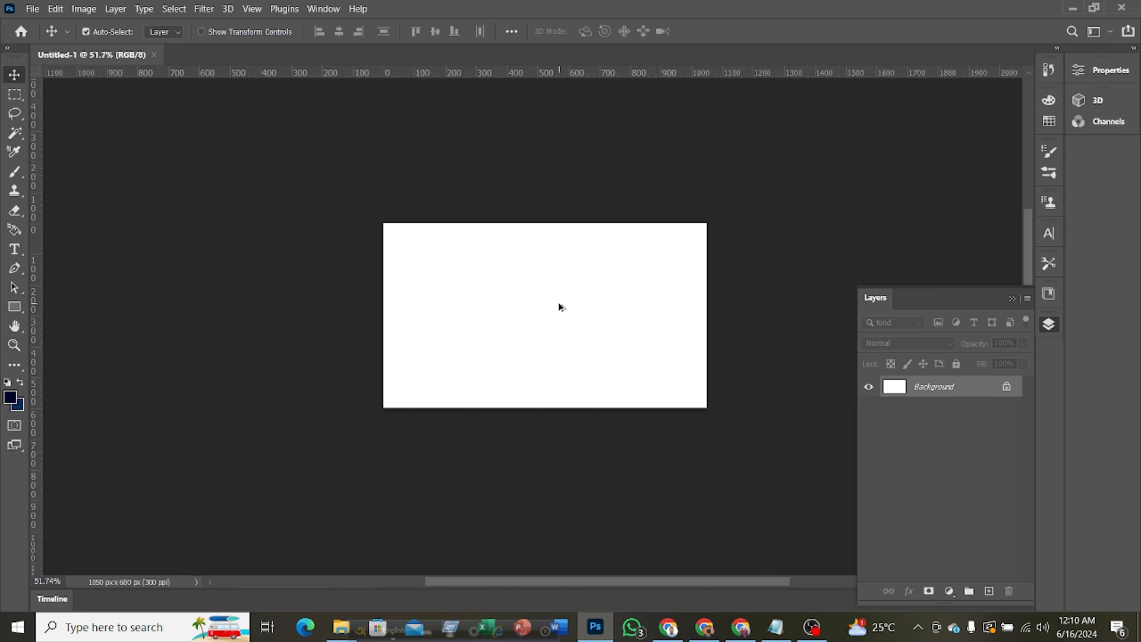
pyautogui.scroll(3, 559, 303)
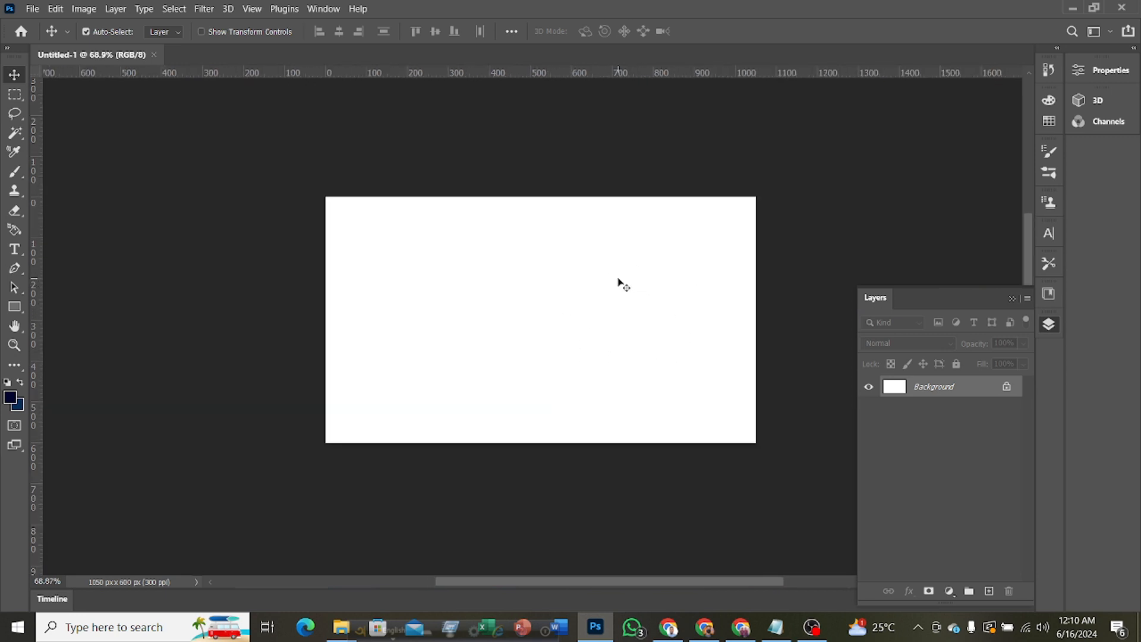
pyautogui.click(950, 591)
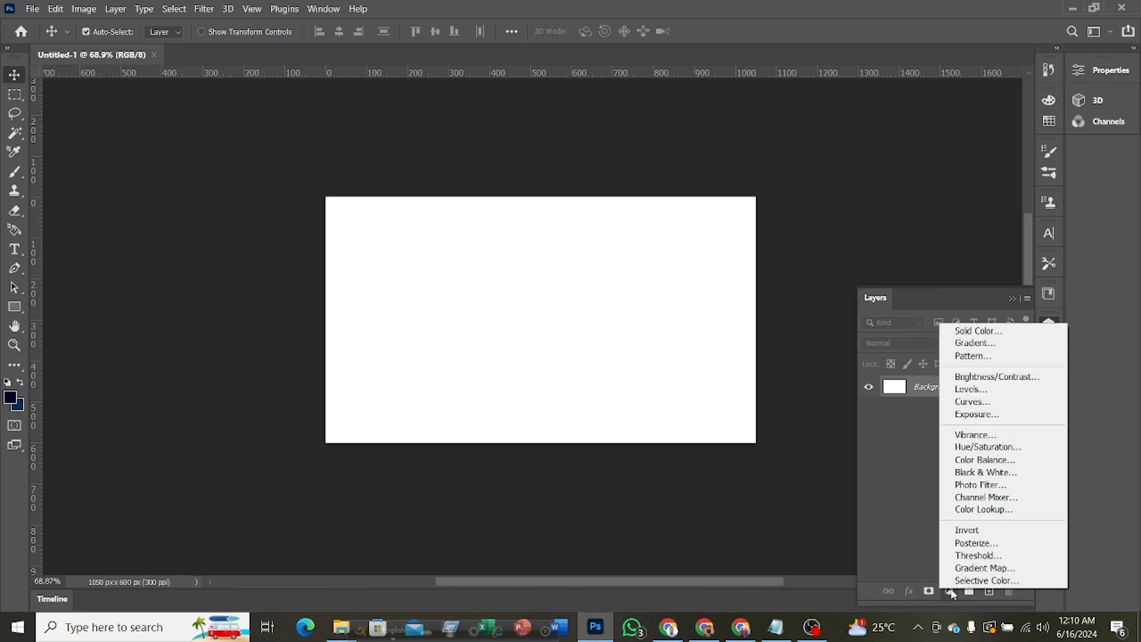
pyautogui.click(973, 344)
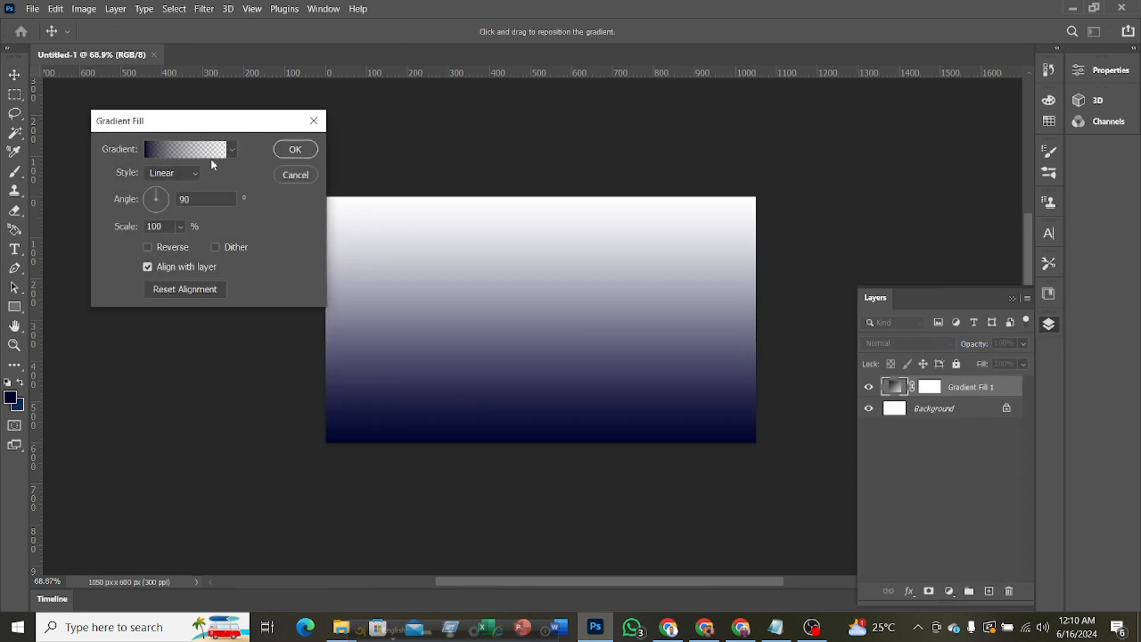
# Edit the fill's gradient and set its starting color stop to the dark navy foreground color 01042f
pyautogui.click(232, 149)
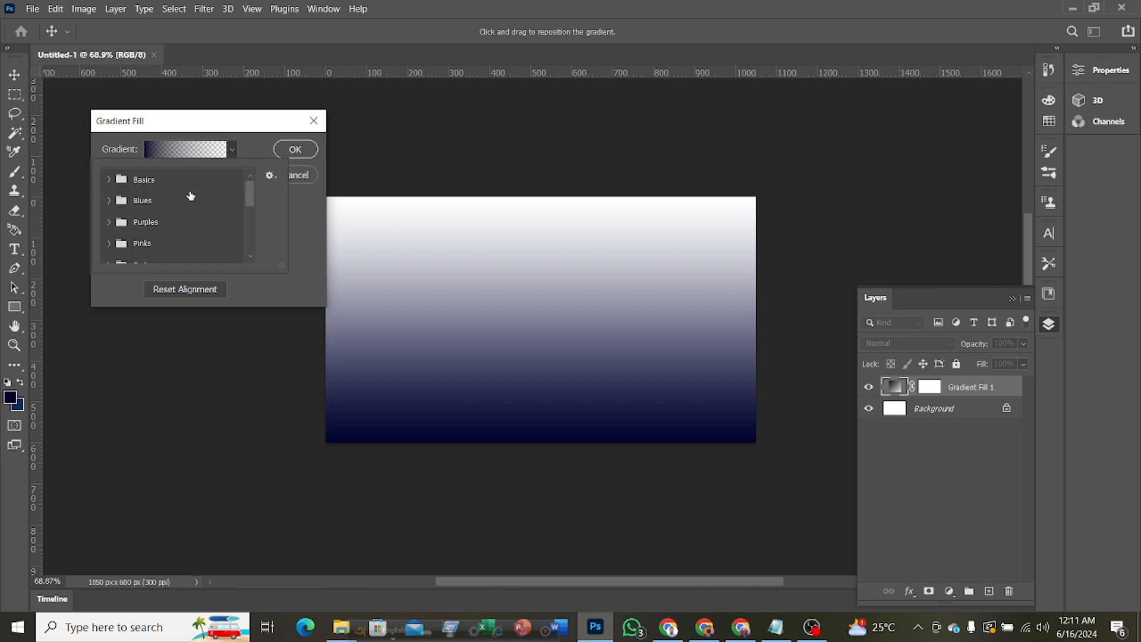
pyautogui.click(227, 153)
pyautogui.click(148, 148)
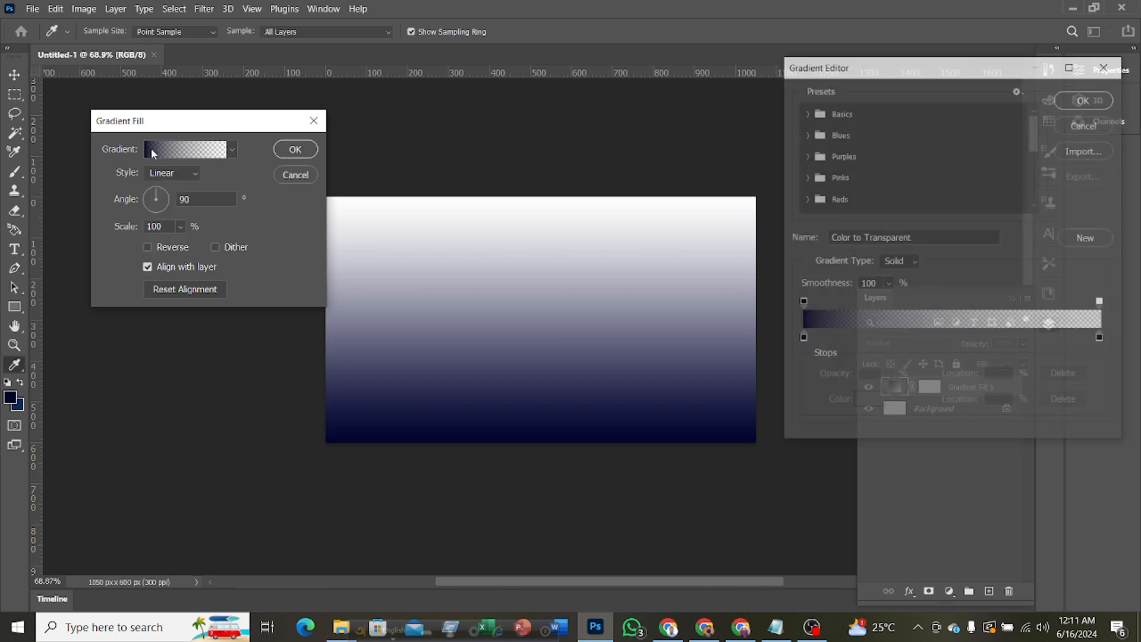
pyautogui.doubleClick(802, 338)
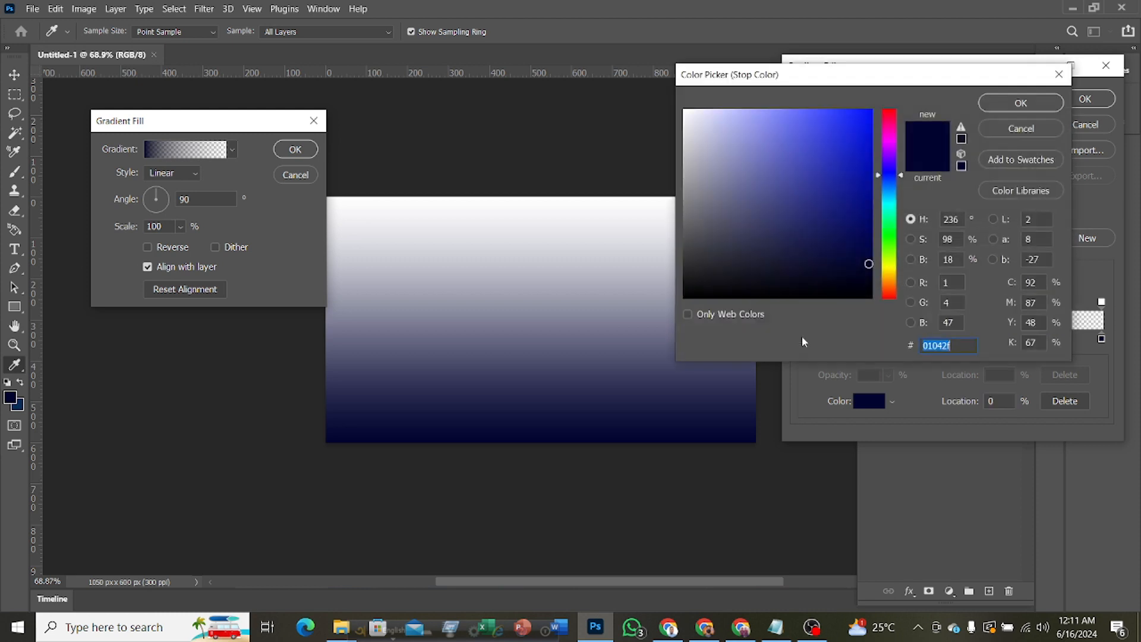
pyautogui.click(12, 396)
pyautogui.click(1021, 105)
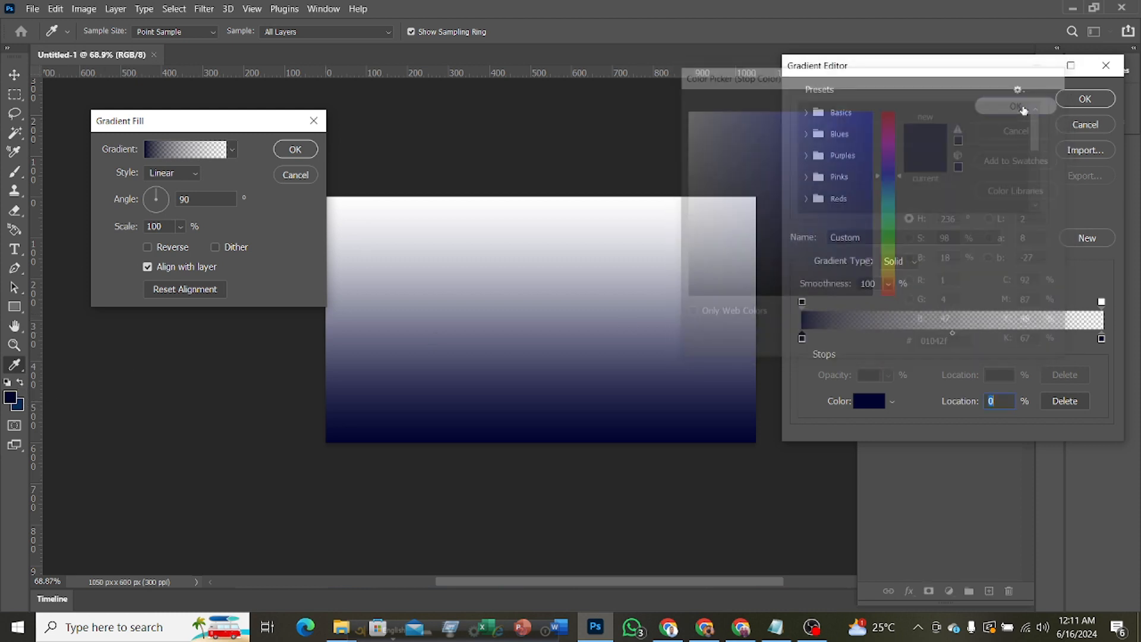
# Set the gradient's end color stop to the blue background color 042d59 and its end opacity stop to 100%
pyautogui.doubleClick(1101, 337)
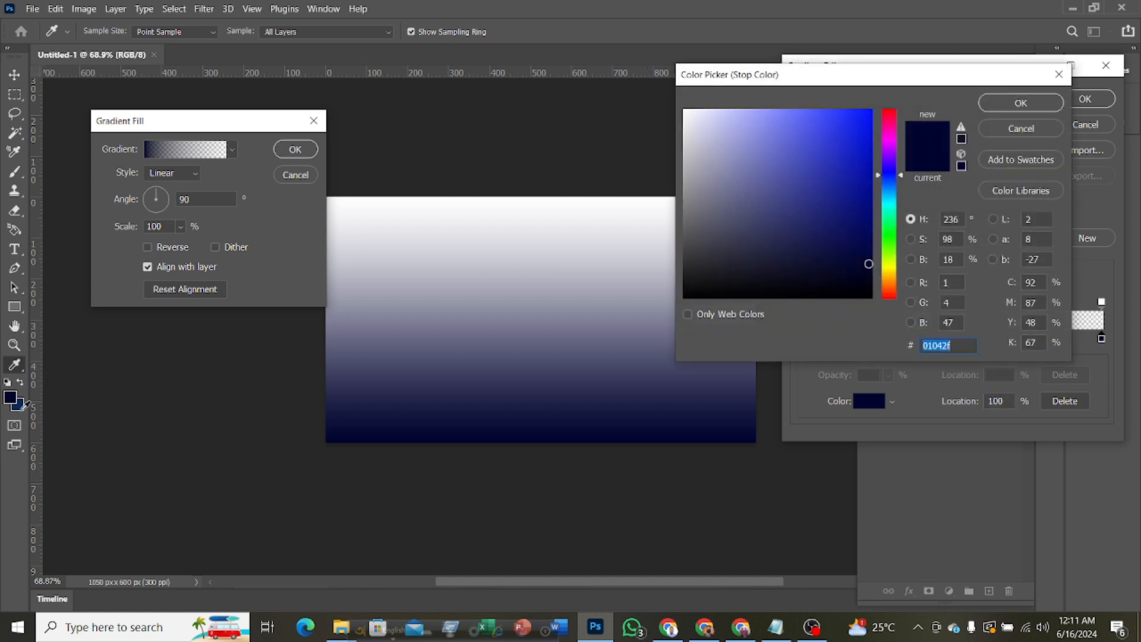
pyautogui.click(25, 398)
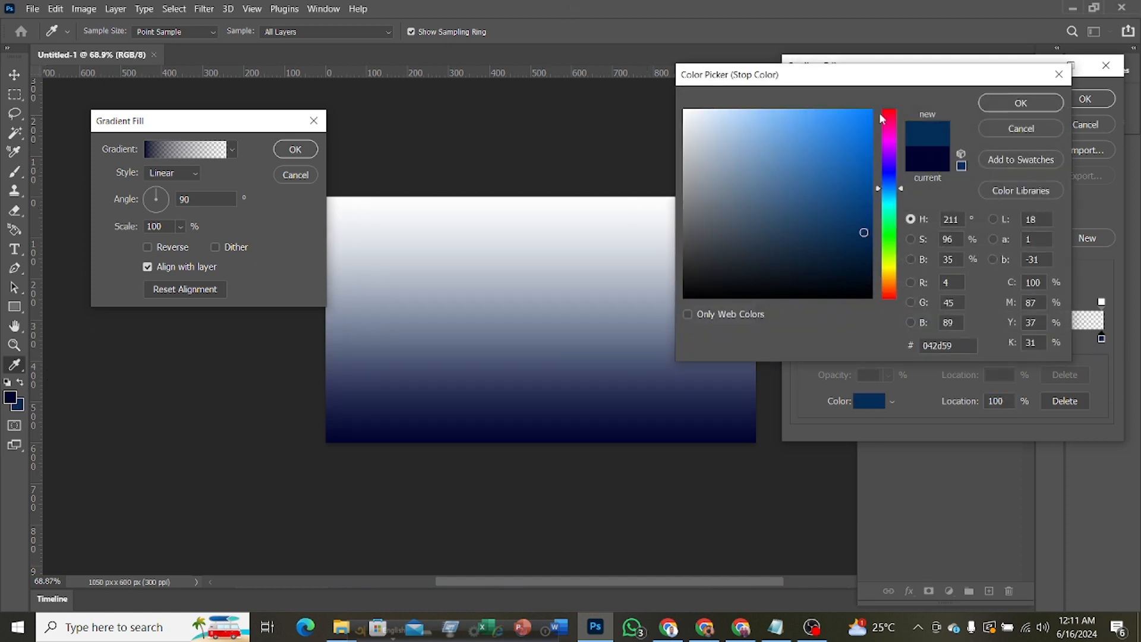
pyautogui.click(1045, 104)
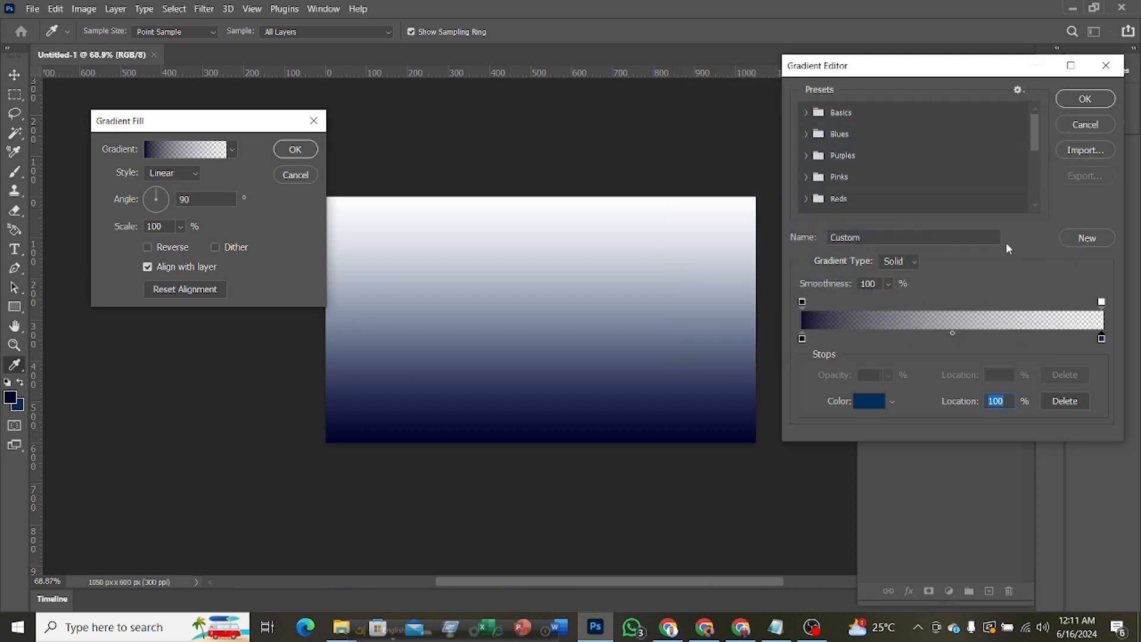
pyautogui.click(1101, 303)
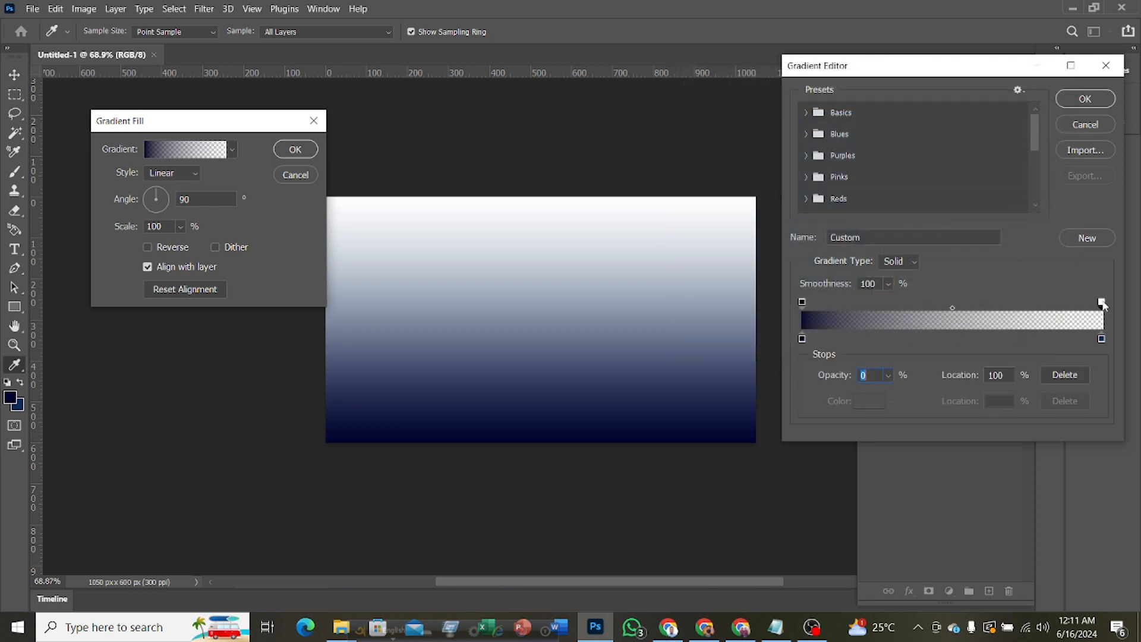
pyautogui.click(889, 376)
pyautogui.moveTo(890, 395); pyautogui.dragTo(958, 395)
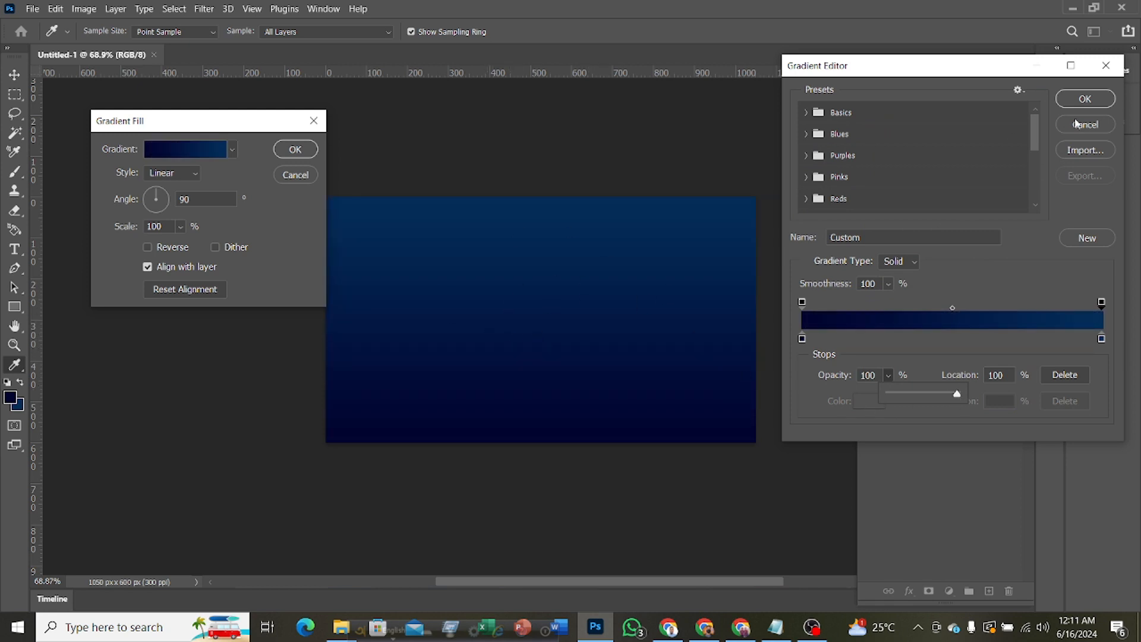
pyautogui.click(1086, 100)
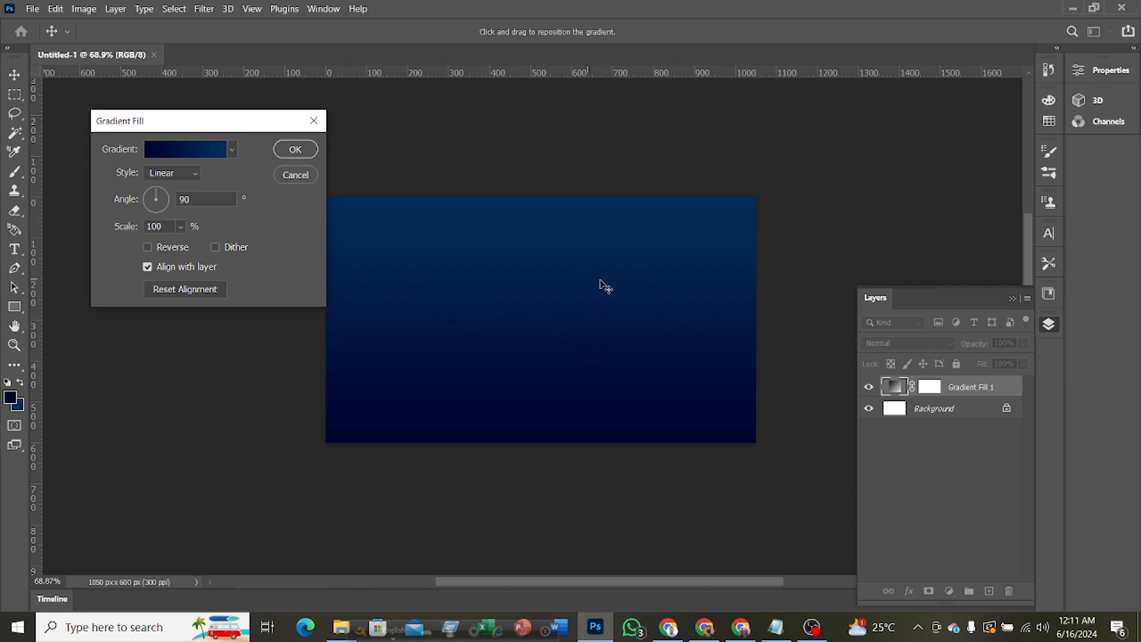
# Set the gradient fill's angle to 180 degrees and apply the fill
pyautogui.click(145, 200)
pyautogui.moveTo(147, 202); pyautogui.dragTo(145, 205)
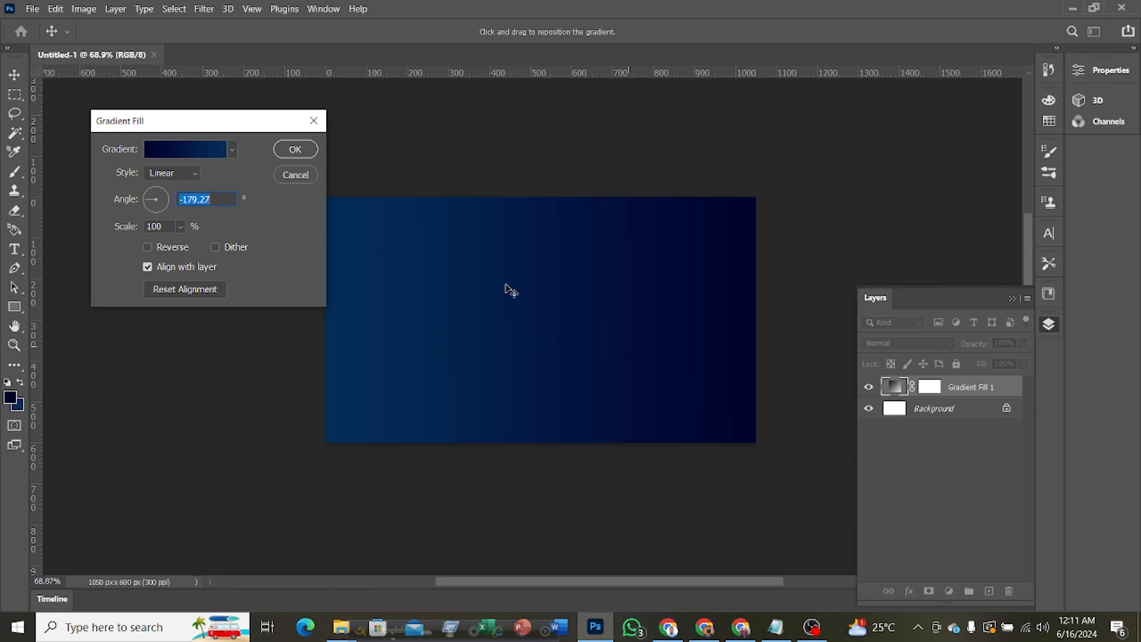
pyautogui.moveTo(223, 200); pyautogui.dragTo(182, 200)
pyautogui.write('180')
pyautogui.click(296, 149)
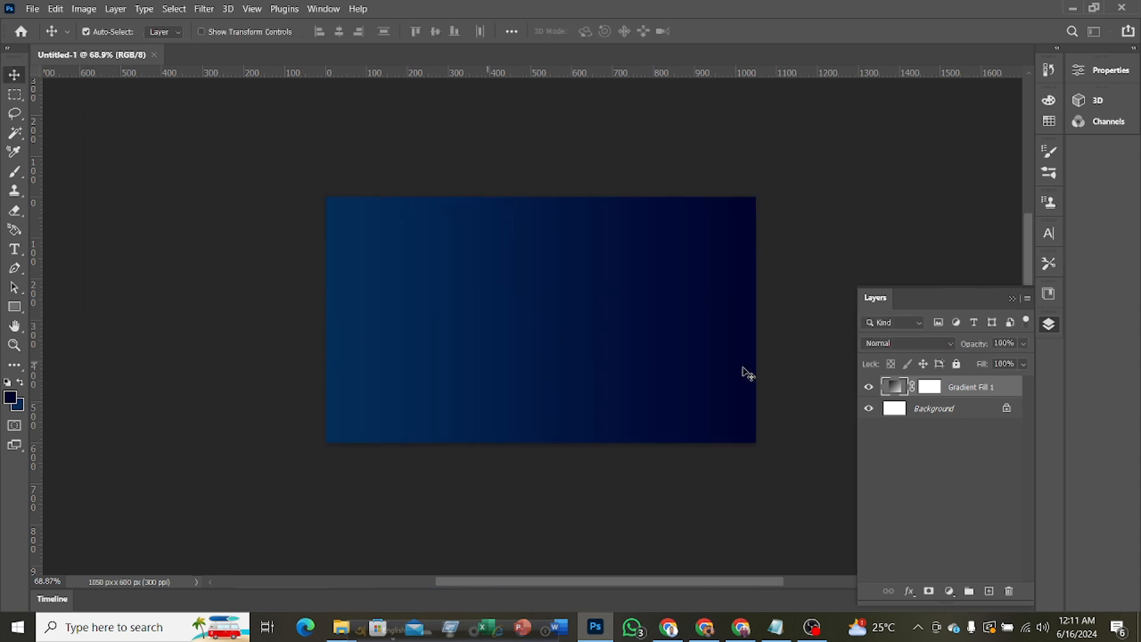
pyautogui.click(33, 9)
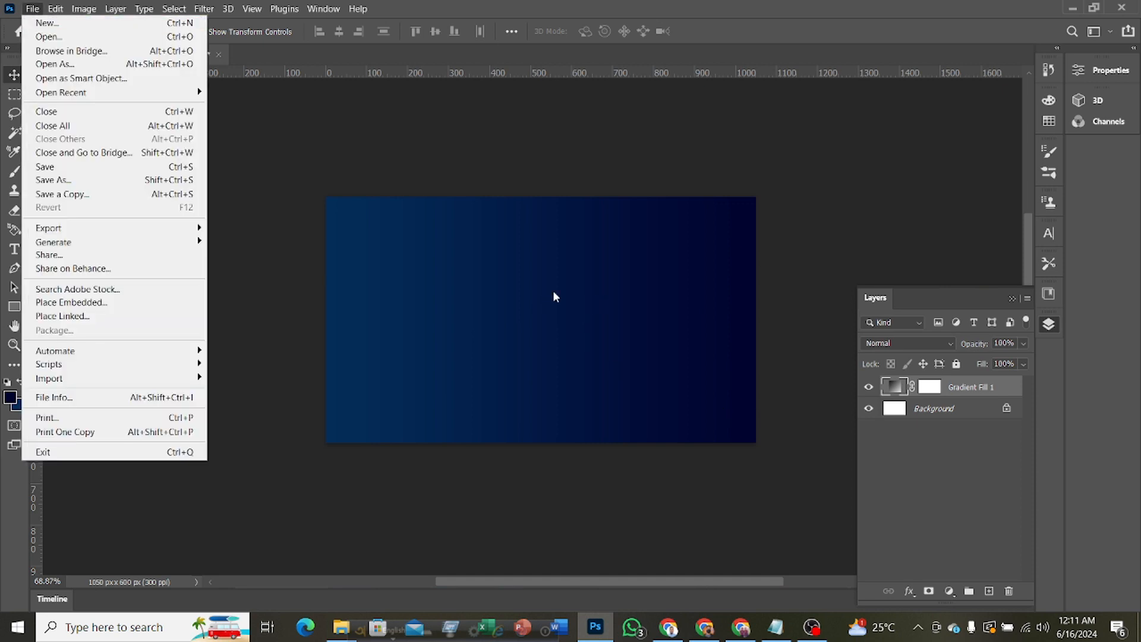
pyautogui.click(399, 189)
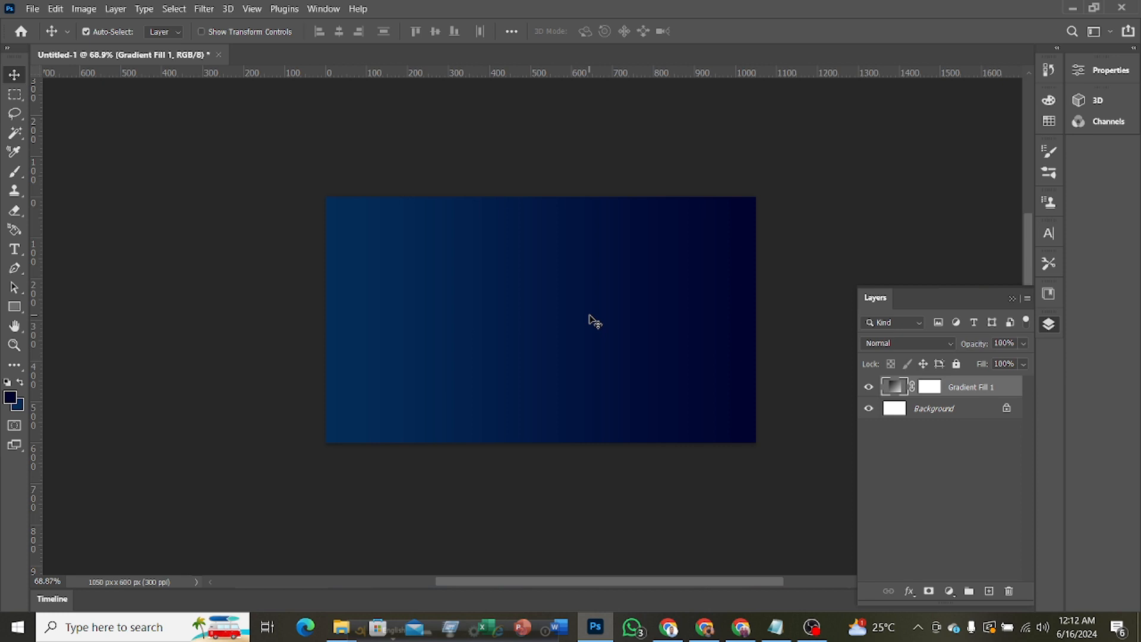
# Create a second document of 3.5 by 2 inches at 300 pixels/inch with a white background
pyautogui.click(35, 9)
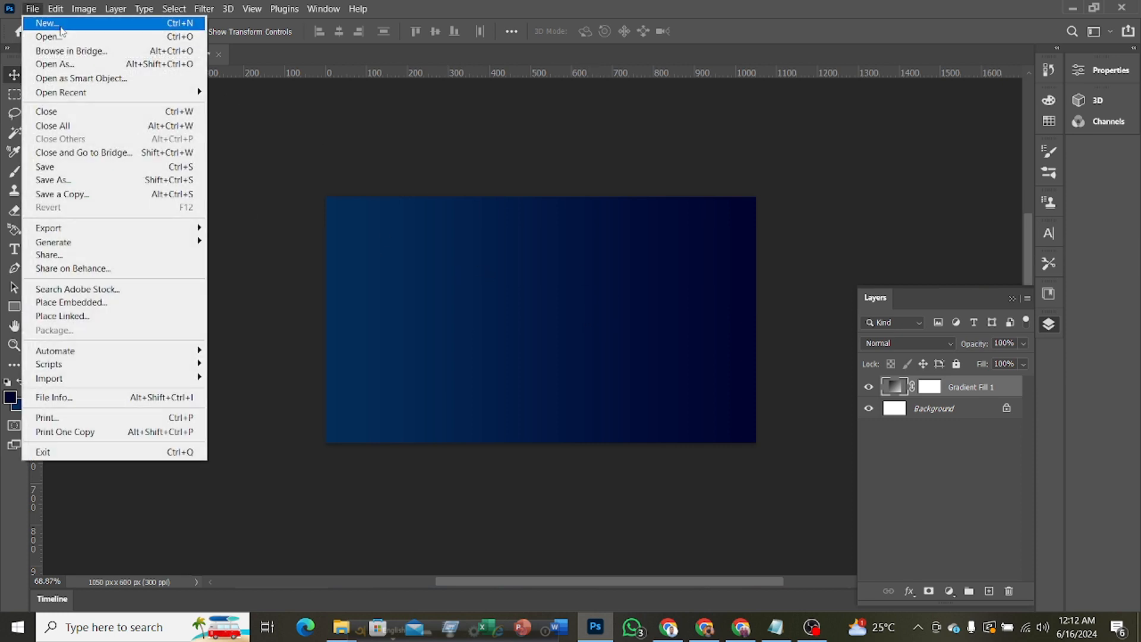
pyautogui.click(62, 24)
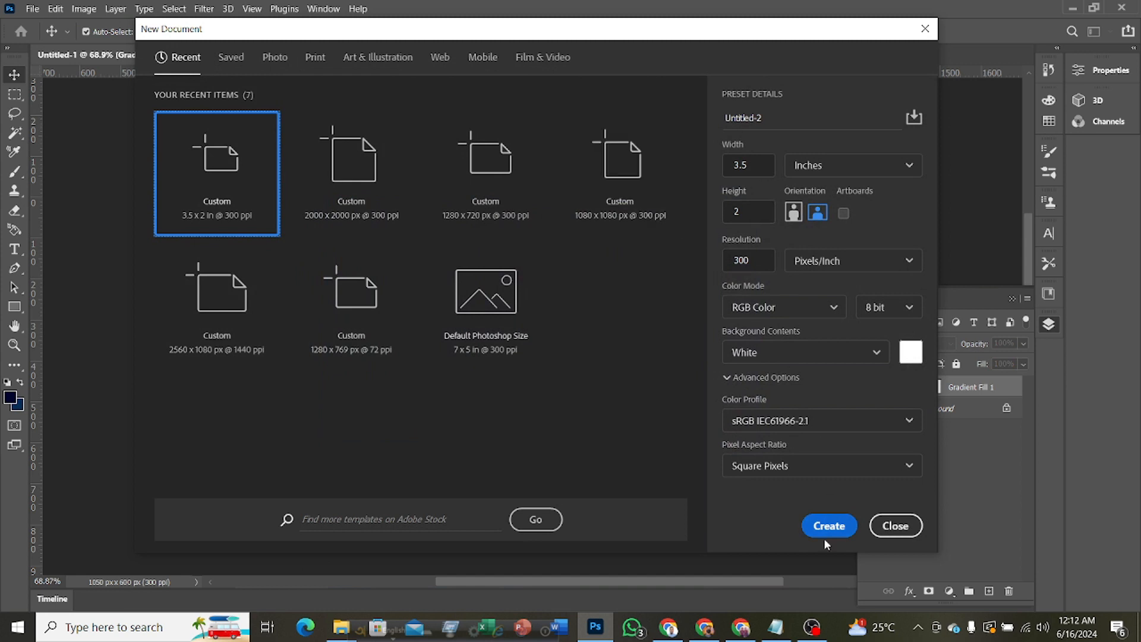
pyautogui.click(828, 528)
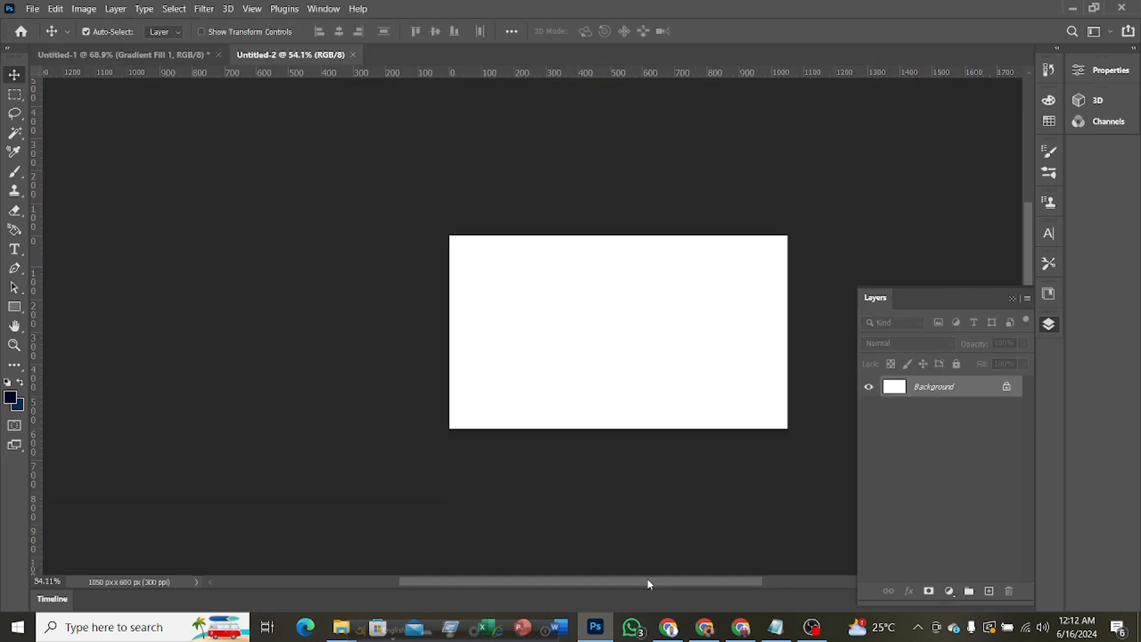
pyautogui.moveTo(648, 582); pyautogui.dragTo(668, 583)
pyautogui.scroll(2, 682, 446)
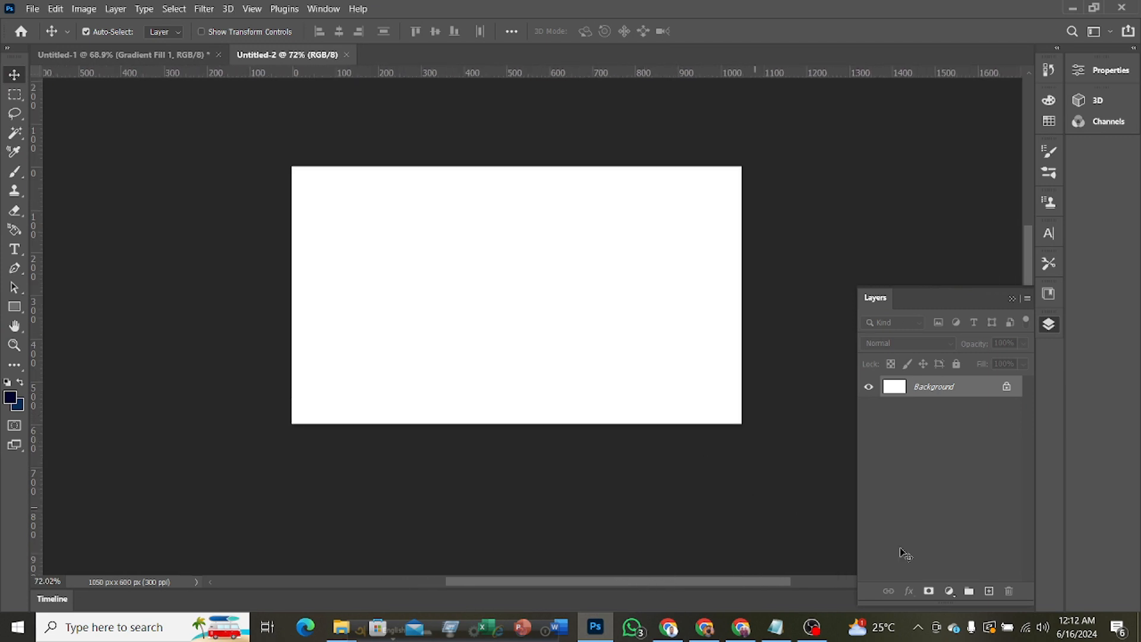
# Add a solid color fill layer in white (ffffff) to the second document
pyautogui.click(951, 591)
pyautogui.click(970, 331)
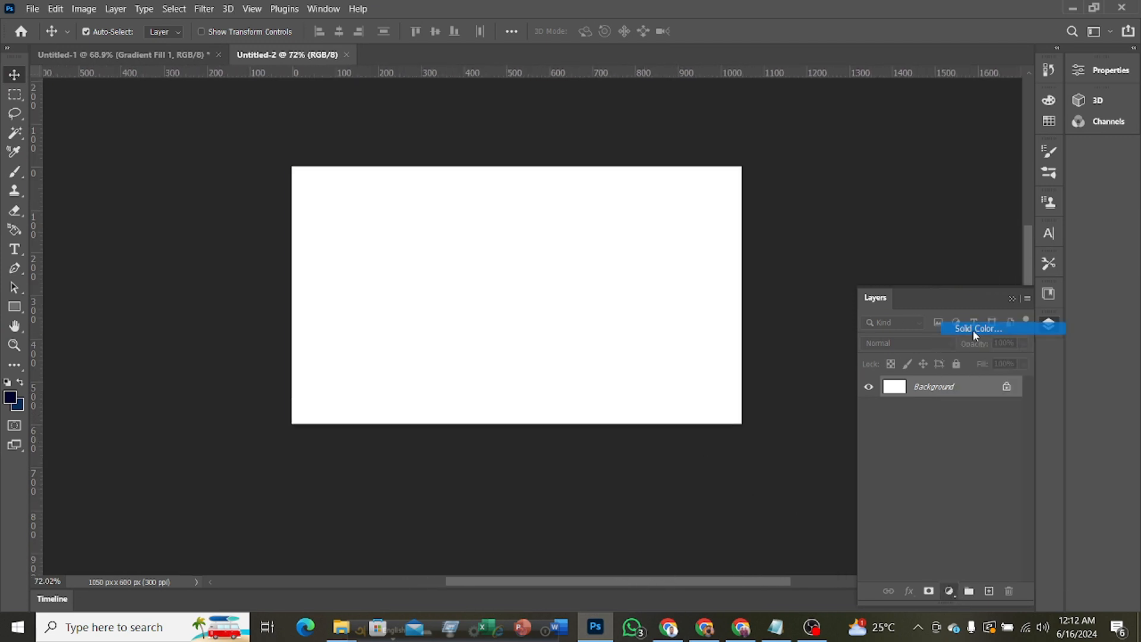
pyautogui.write('ffffff')
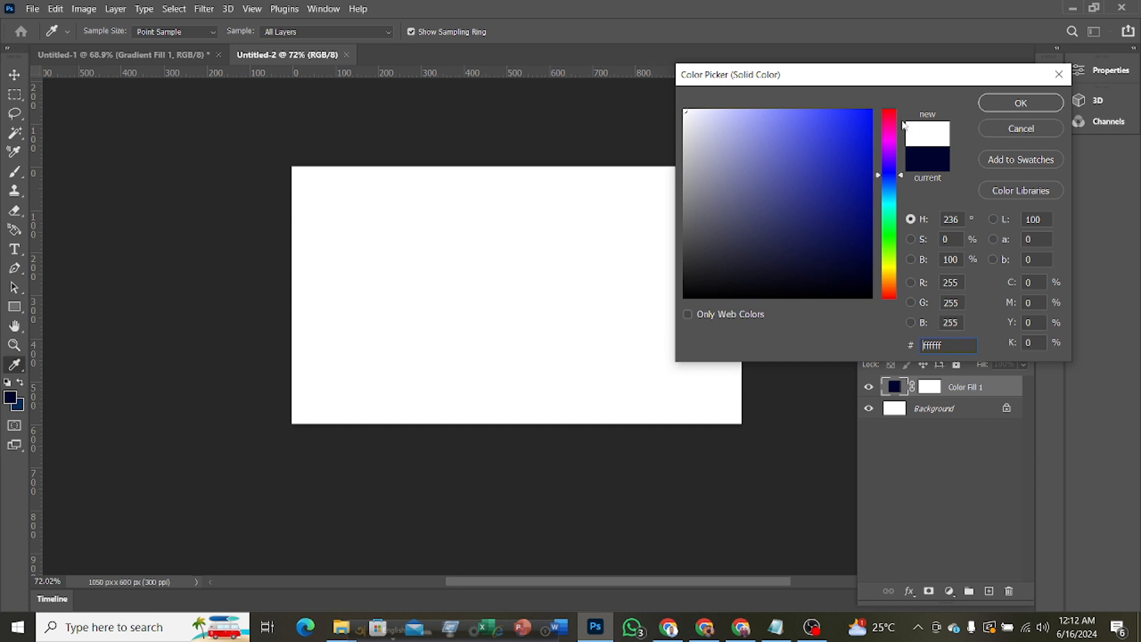
pyautogui.click(1014, 104)
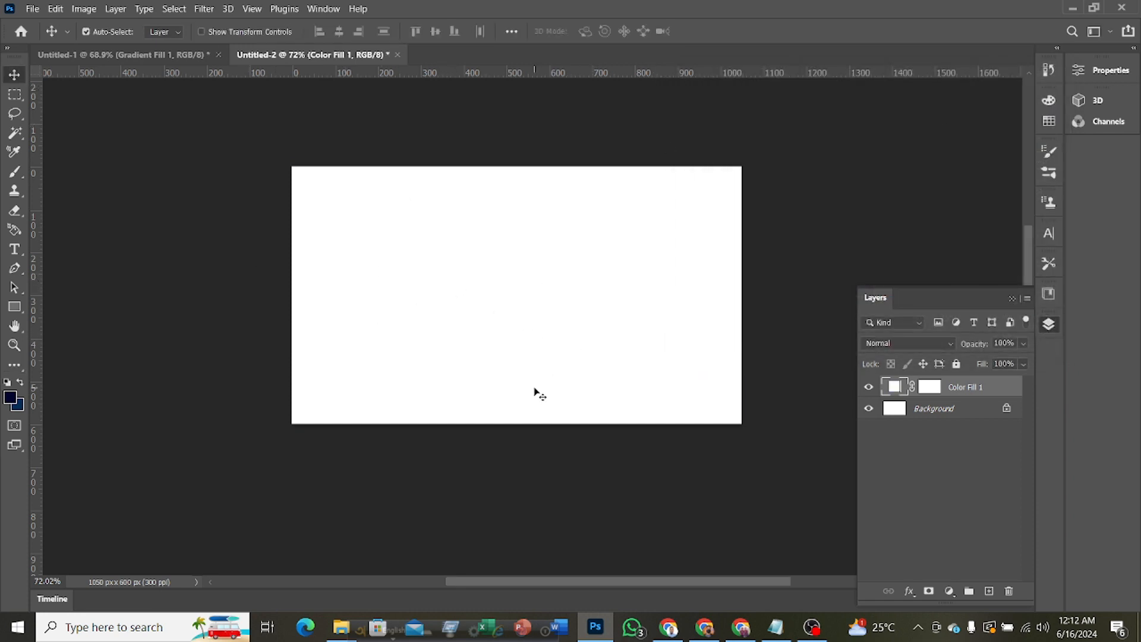
# Place a horizontal guide about 20 px below the canvas's top edge and a vertical guide about 25 px inside its left edge
pyautogui.scroll(1, 548, 395)
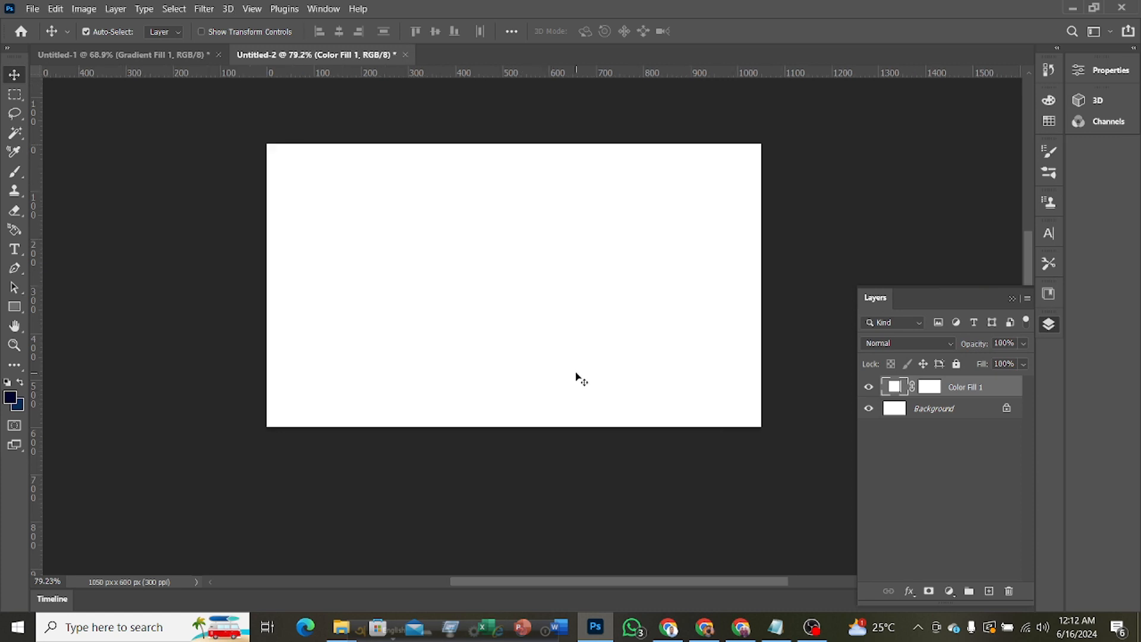
pyautogui.scroll(2, 577, 375)
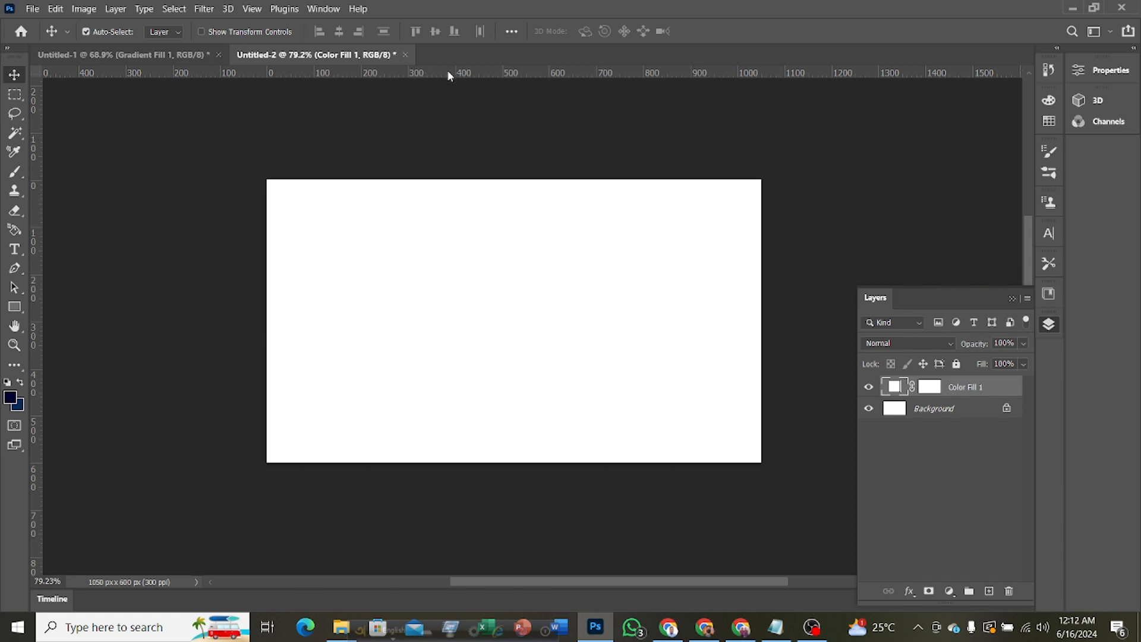
pyautogui.moveTo(447, 71); pyautogui.dragTo(454, 189)
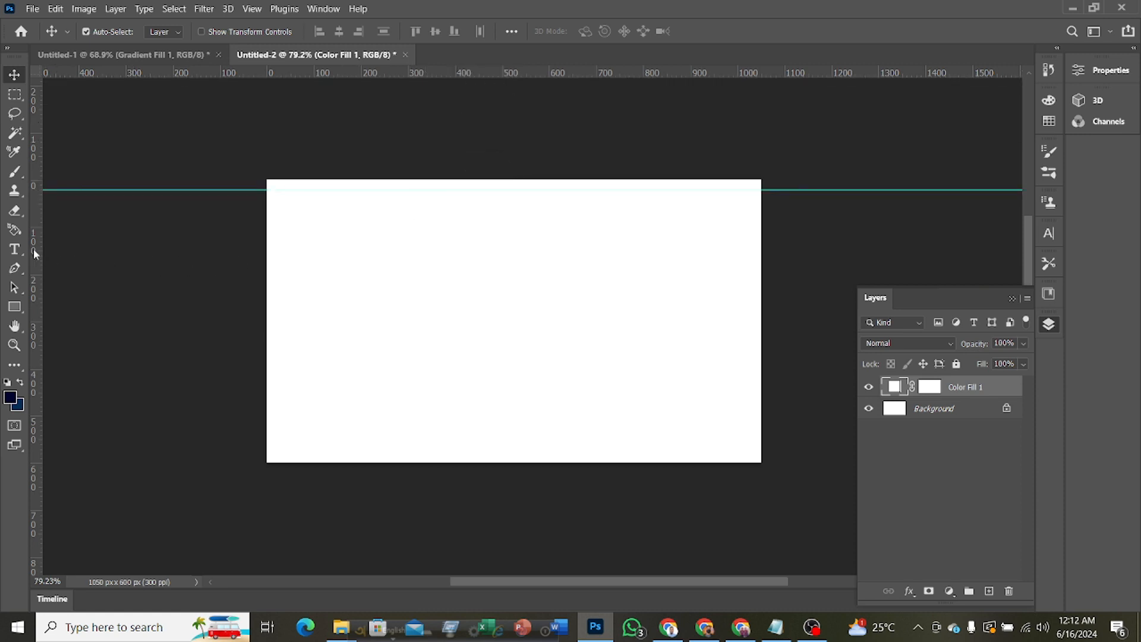
pyautogui.moveTo(40, 252); pyautogui.dragTo(279, 277)
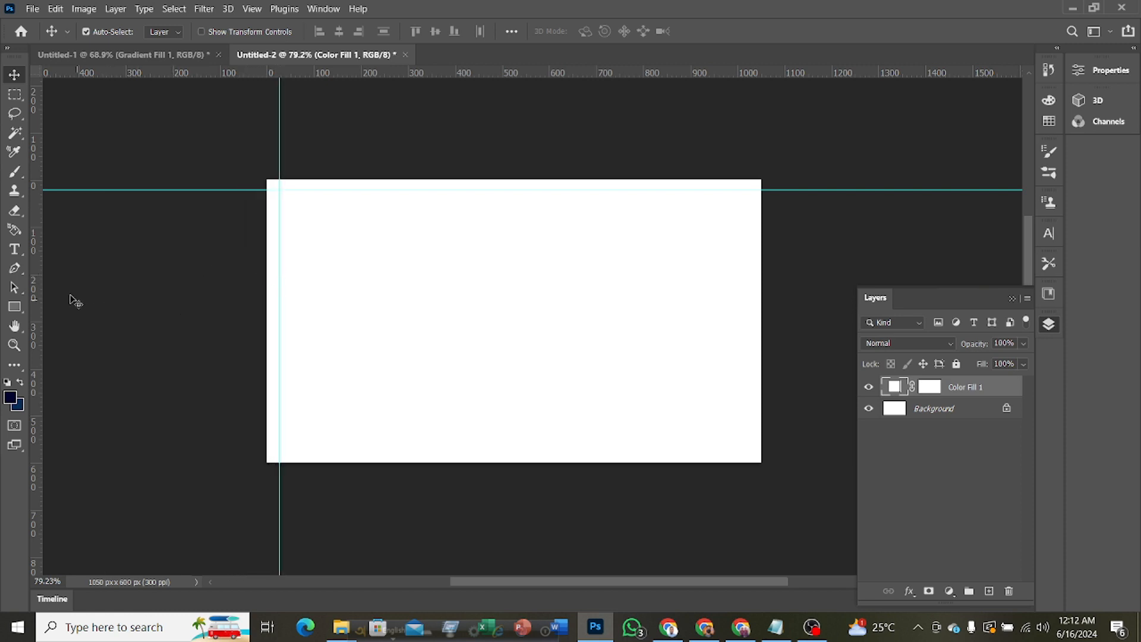
# Place a vertical guide about 20 px inside the canvas's right edge and undo all three guides
pyautogui.moveTo(43, 260); pyautogui.dragTo(753, 296)
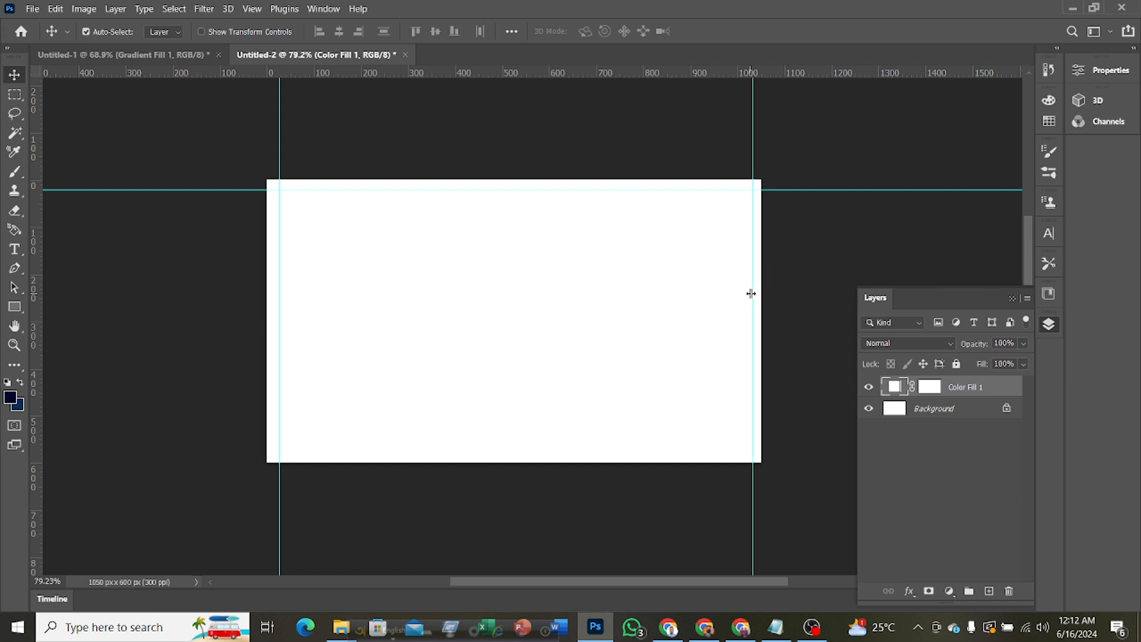
pyautogui.hotkey('ctrl', 'z')
pyautogui.hotkey('ctrl', 'z')
pyautogui.hotkey('ctrl', 'z')
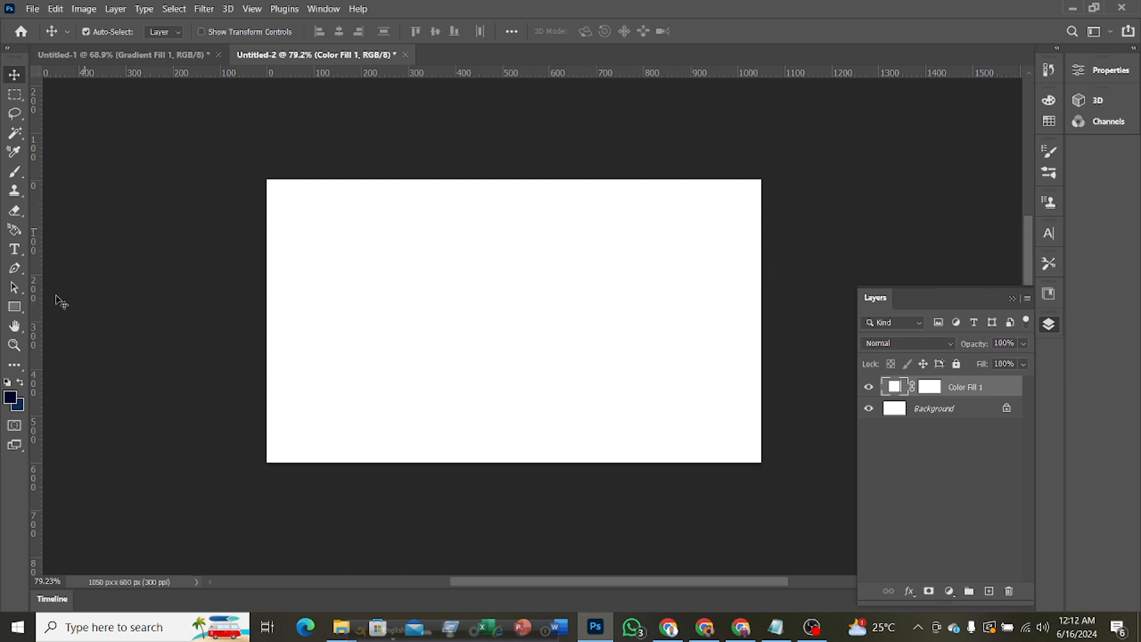
# Create a 100 by 100 px navy rectangle in the canvas's upper-left area
pyautogui.click(17, 308)
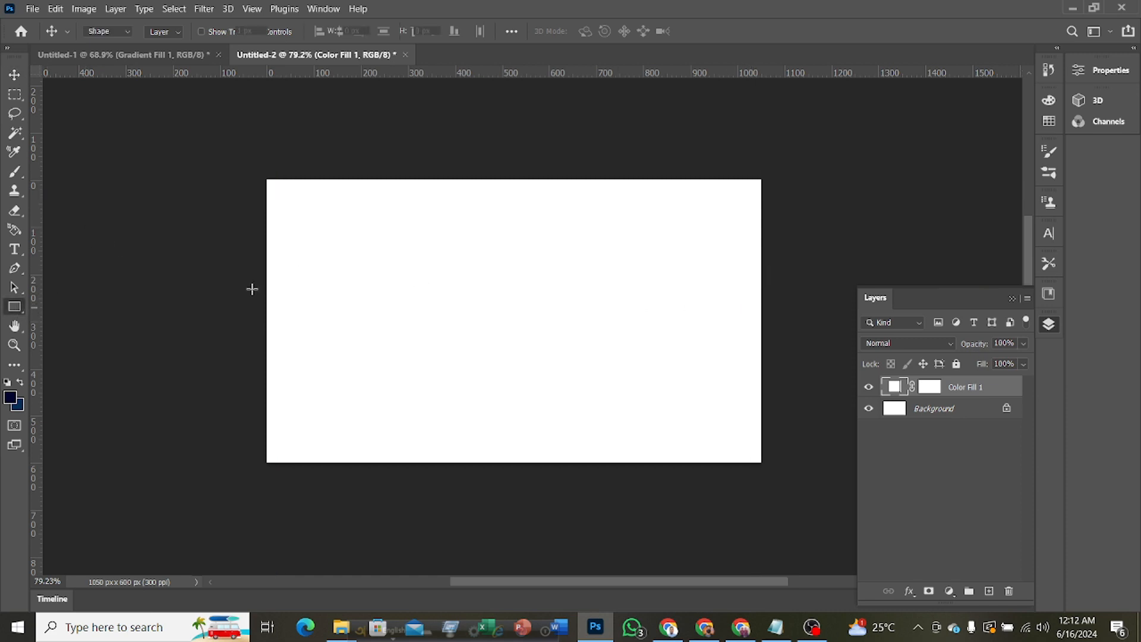
pyautogui.rightClick(351, 219)
pyautogui.click(344, 216)
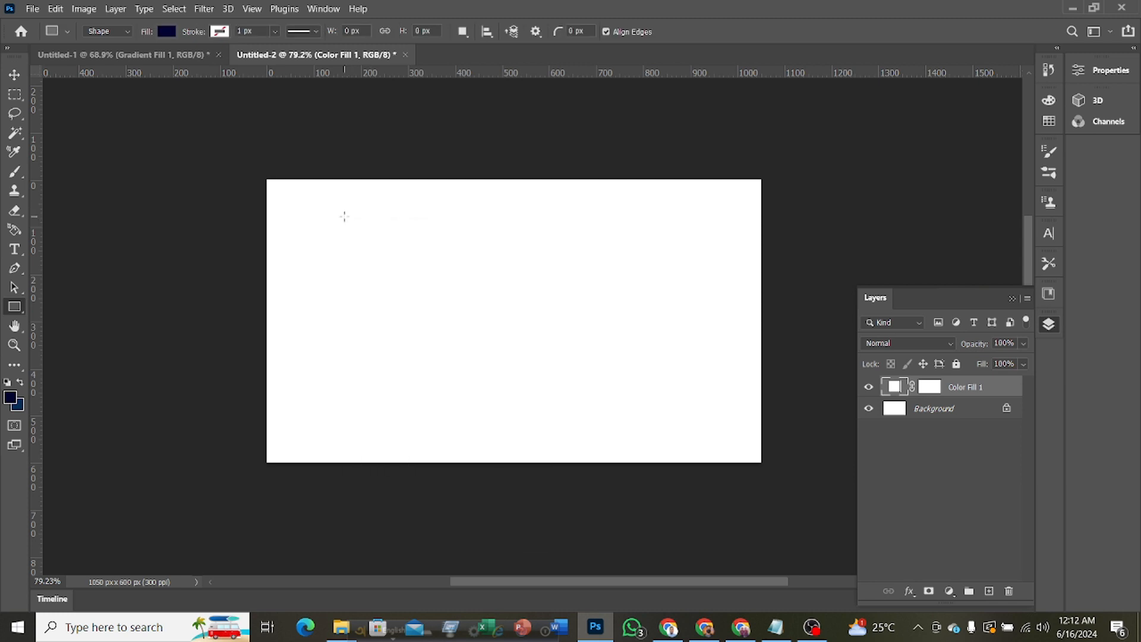
pyautogui.click(344, 217)
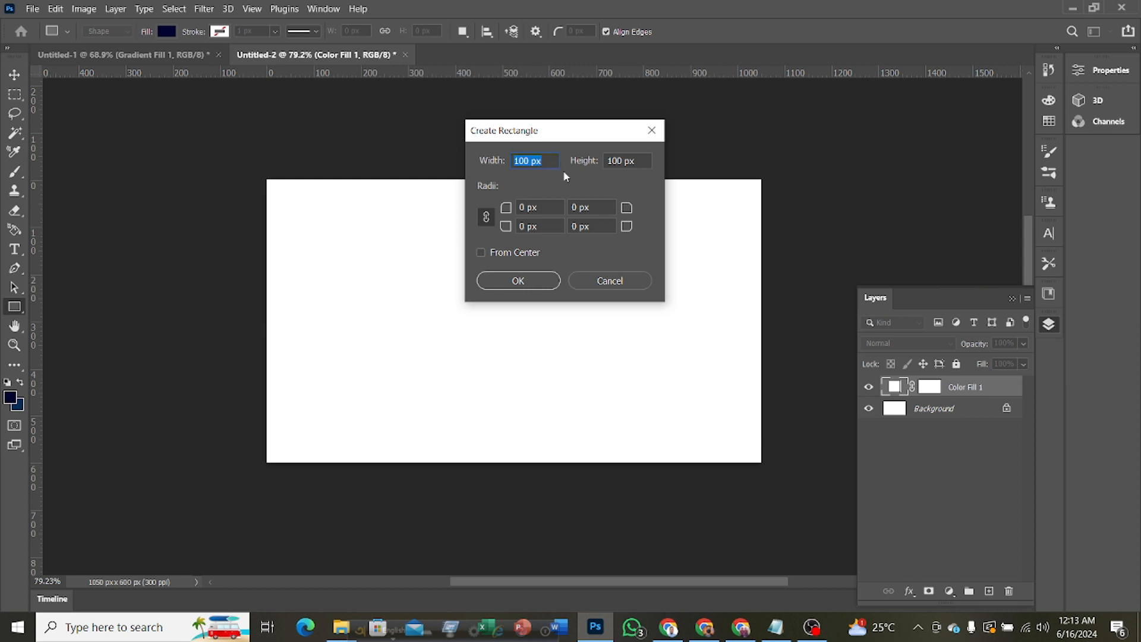
pyautogui.click(518, 282)
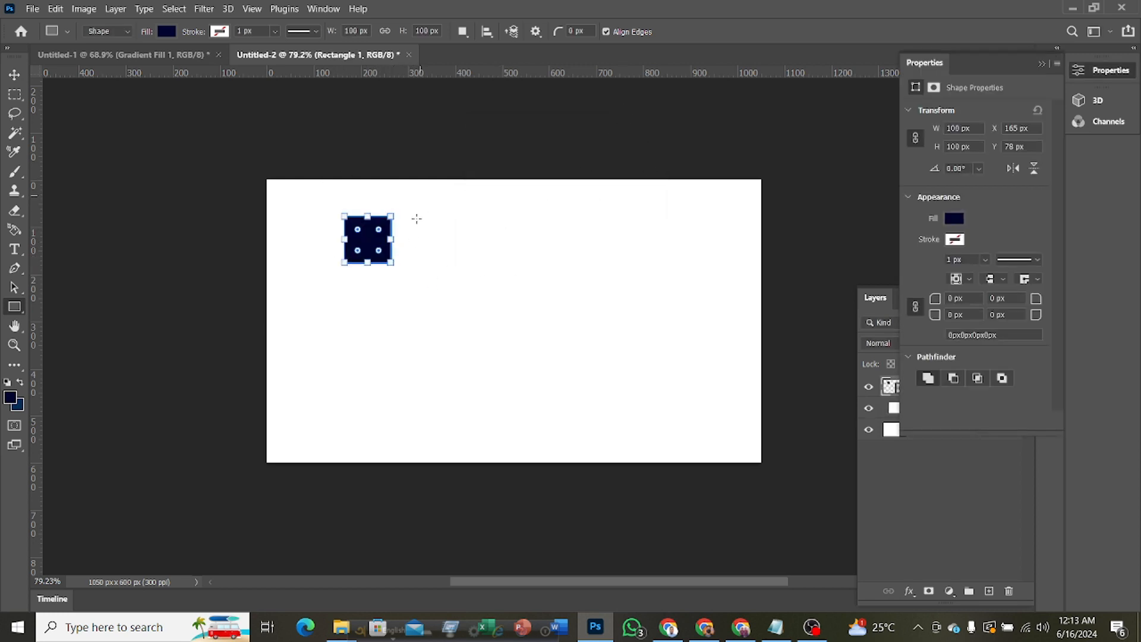
# Resize the navy square to 50 px wide and 50 px high
pyautogui.click(19, 76)
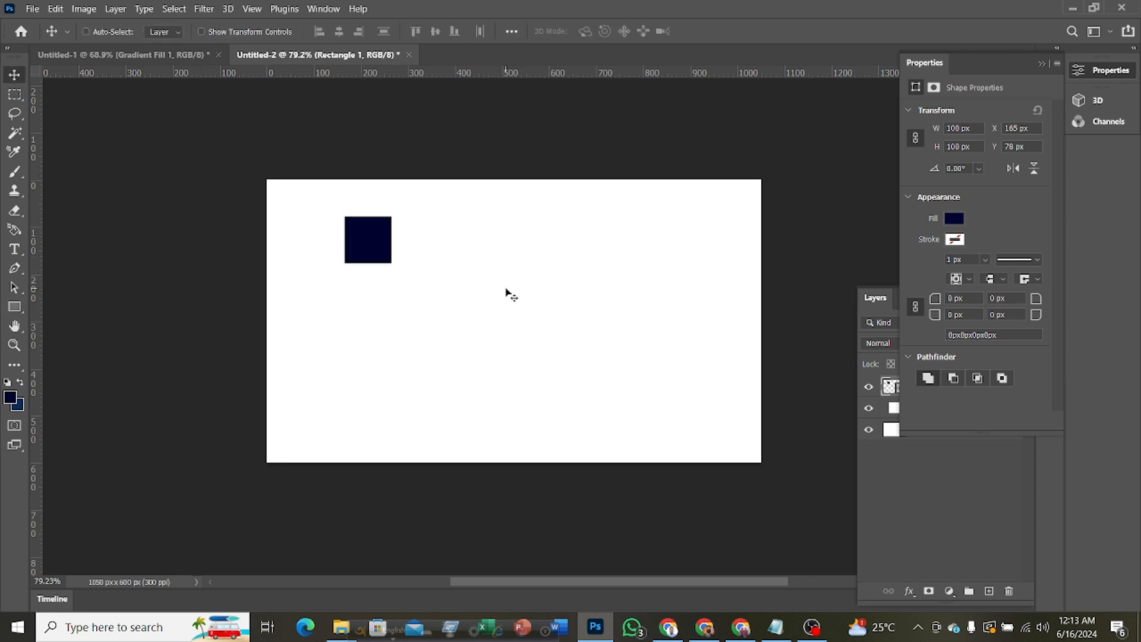
pyautogui.click(960, 128)
pyautogui.press('BackSpace')
pyautogui.press('BackSpace')
pyautogui.write('50')
pyautogui.click(957, 147)
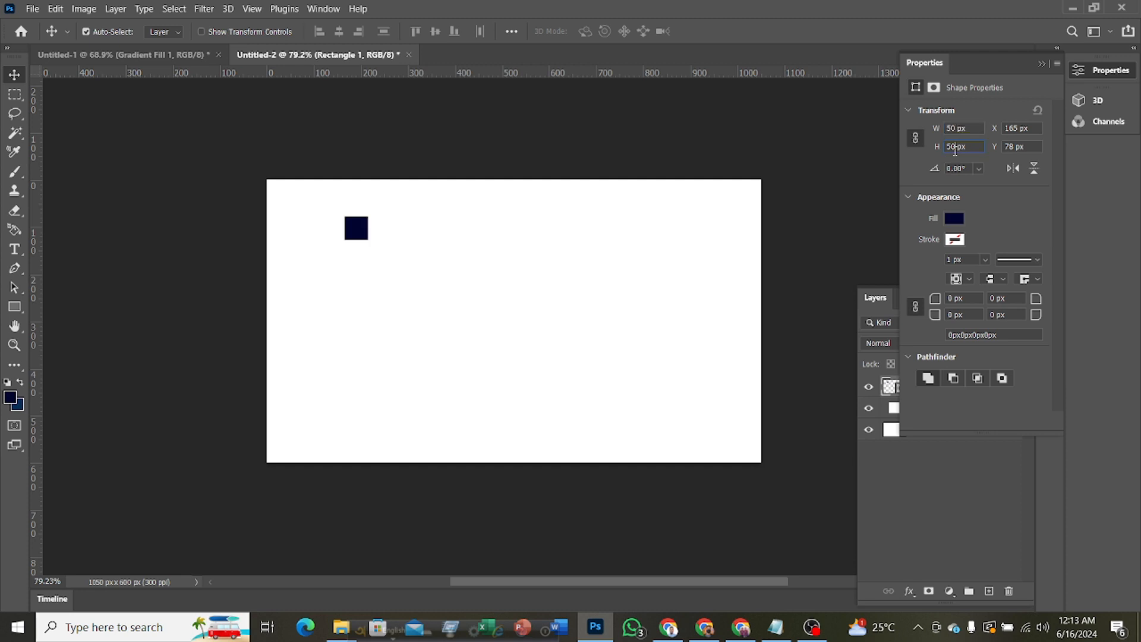
pyautogui.click(1081, 74)
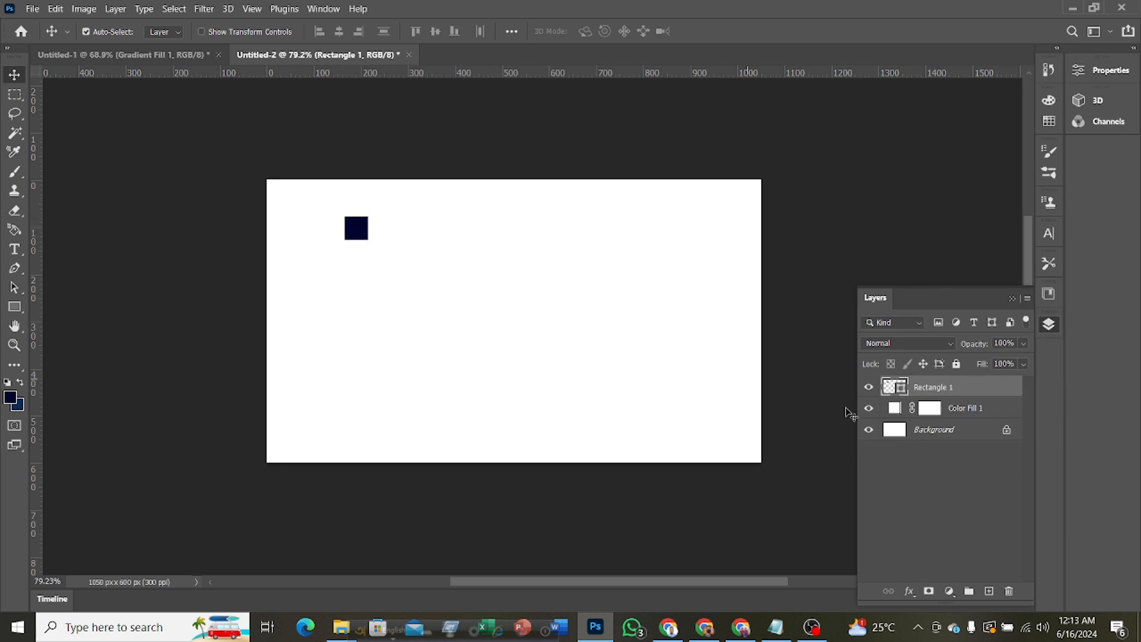
# Unlock the Background layer and align the navy square with its left and top edges
pyautogui.moveTo(1007, 429); pyautogui.dragTo(1009, 592)
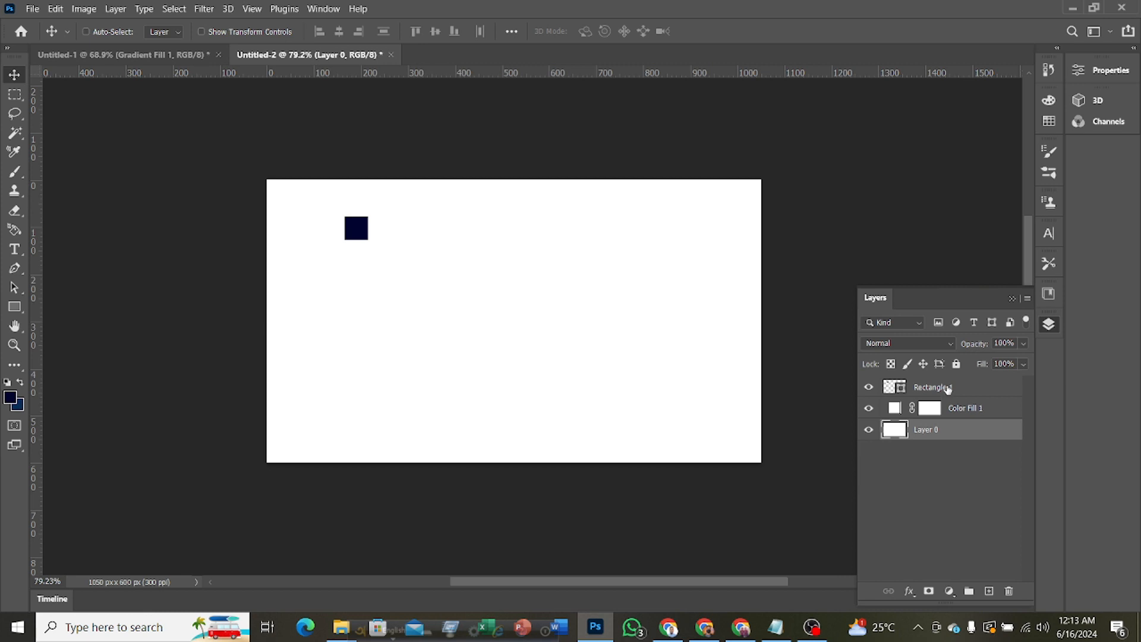
pyautogui.keyDown('ctrl'); pyautogui.click(949, 395); pyautogui.keyUp('ctrl')
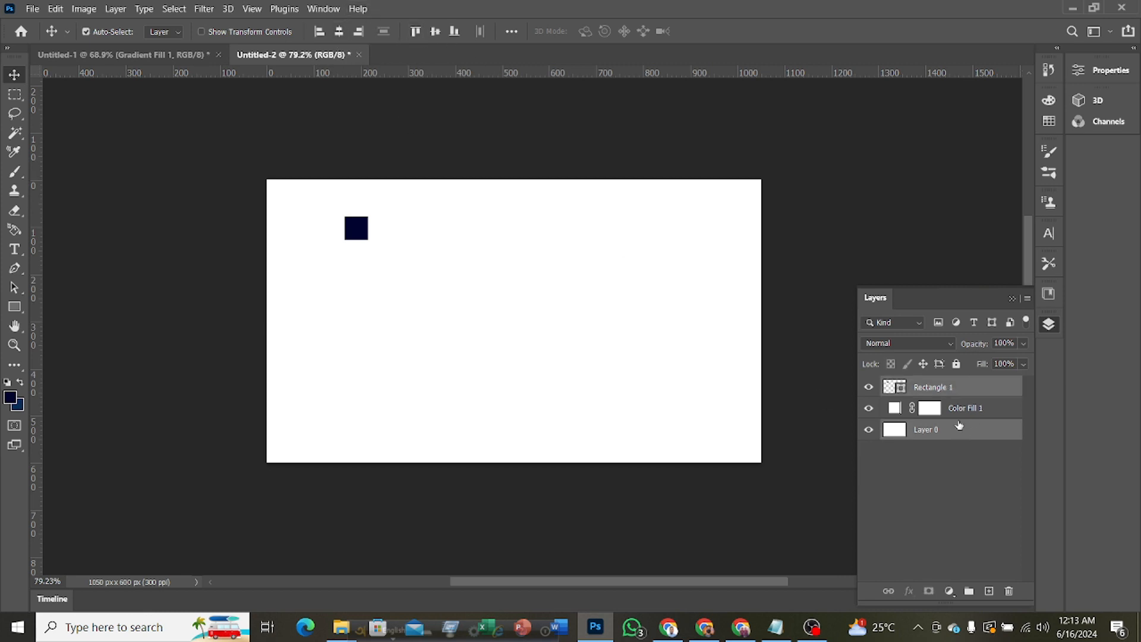
pyautogui.click(316, 32)
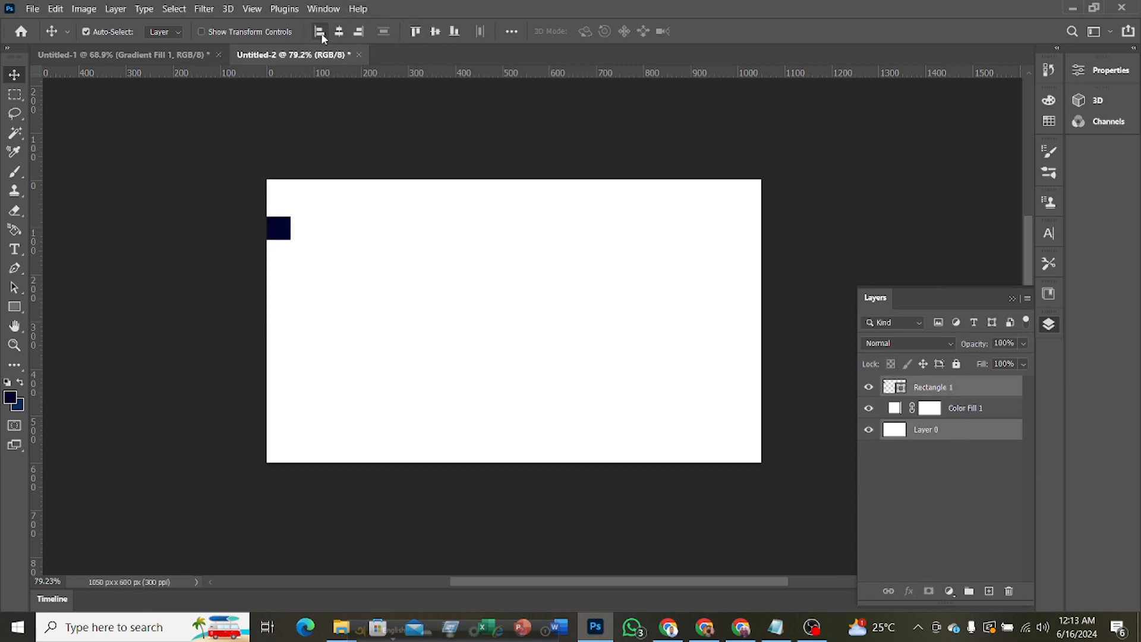
pyautogui.click(416, 32)
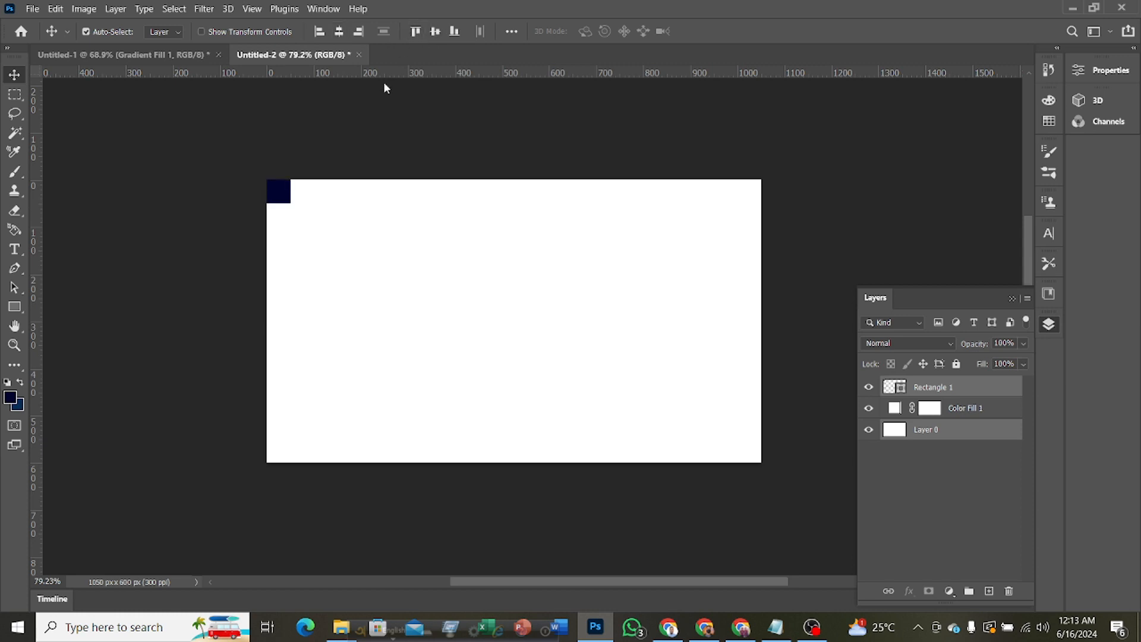
pyautogui.rightClick(284, 198)
pyautogui.press('Escape')
pyautogui.hotkey('ctrl', 't')
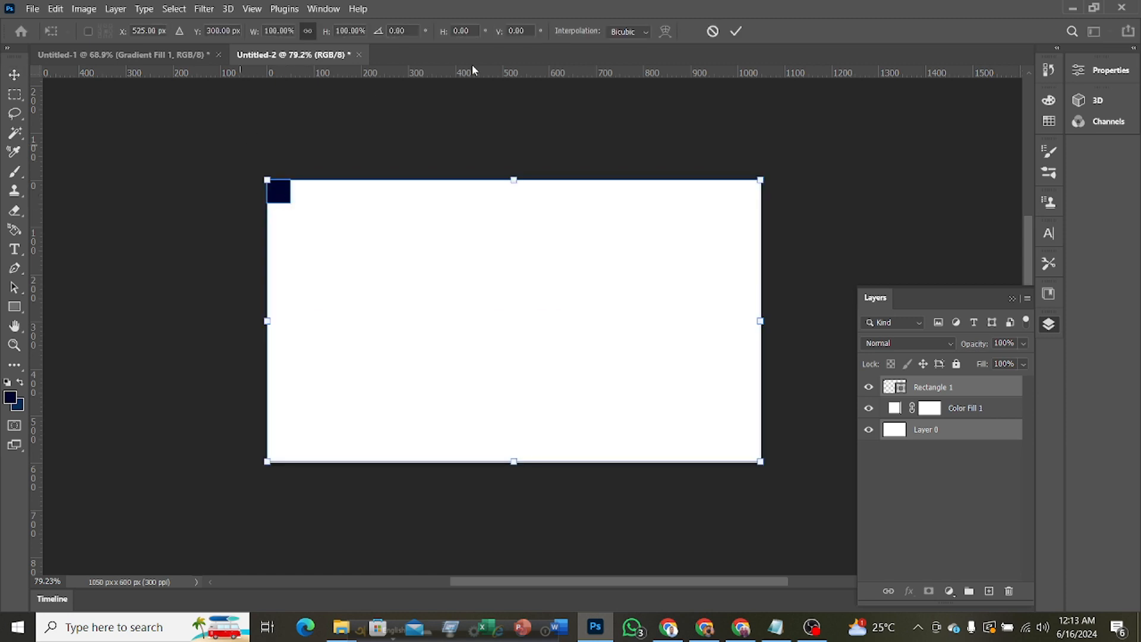
pyautogui.click(736, 31)
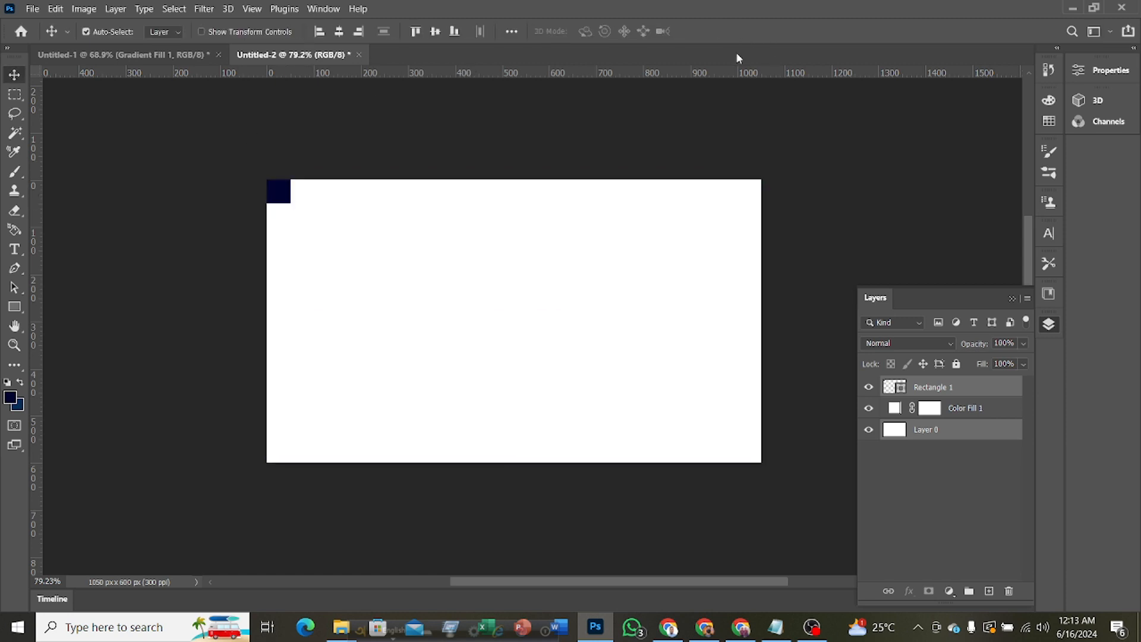
pyautogui.click(961, 390)
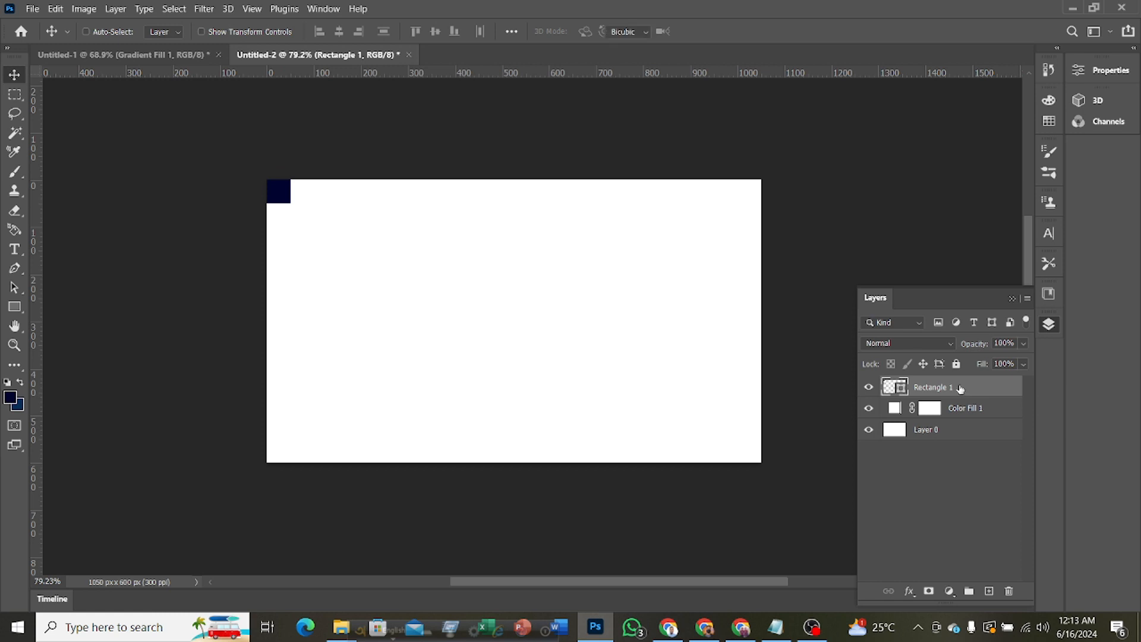
pyautogui.hotkey('ctrl', 't')
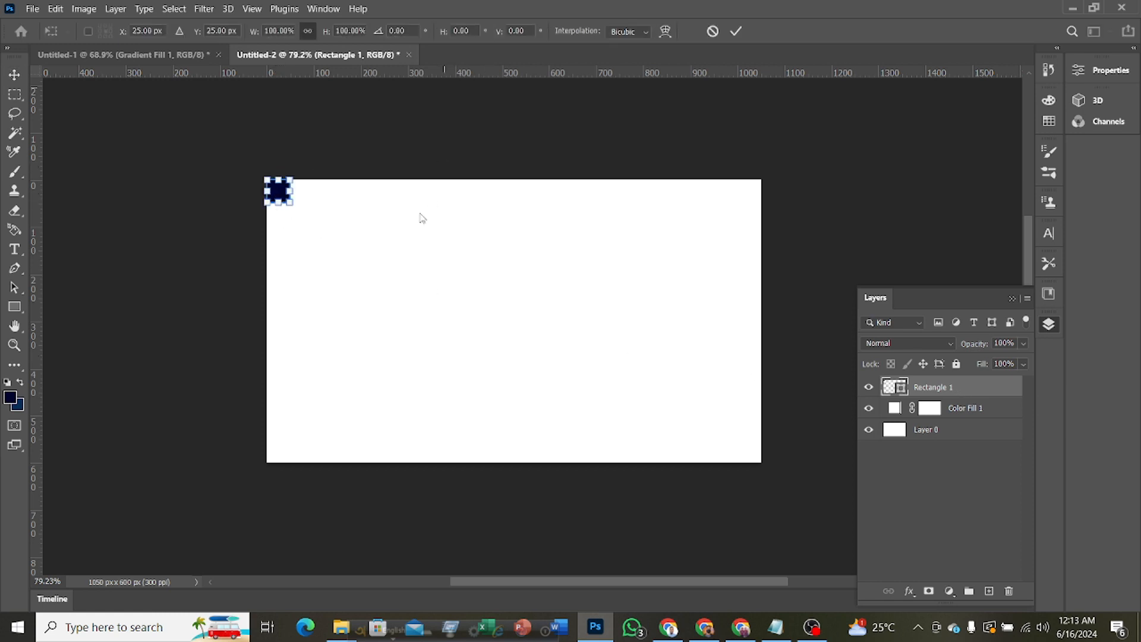
pyautogui.rightClick(281, 196)
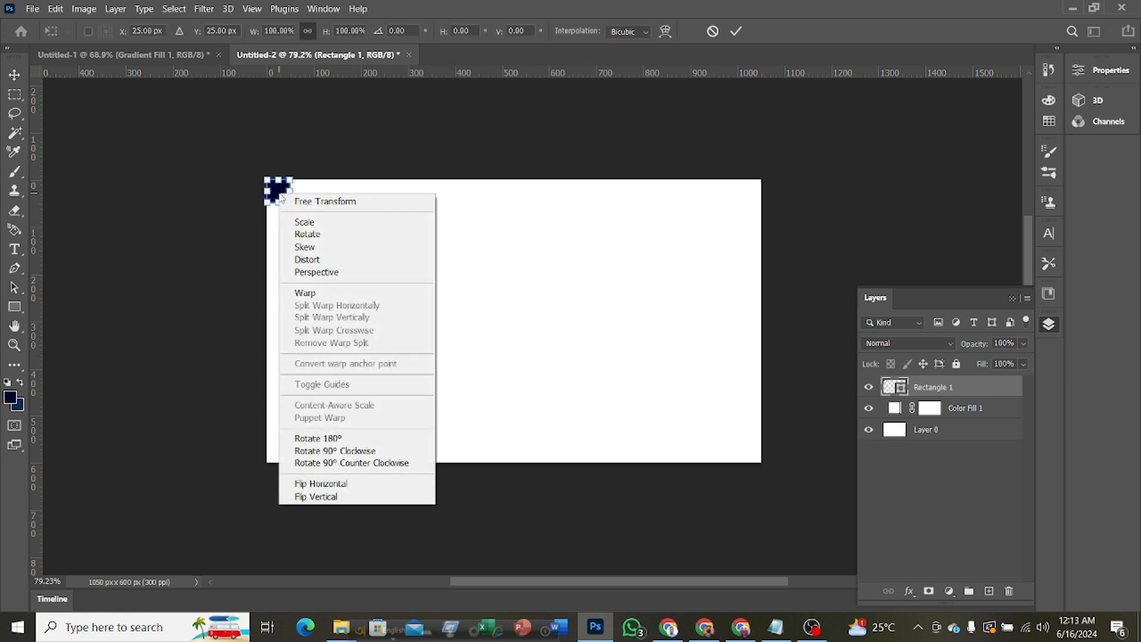
pyautogui.press('Escape')
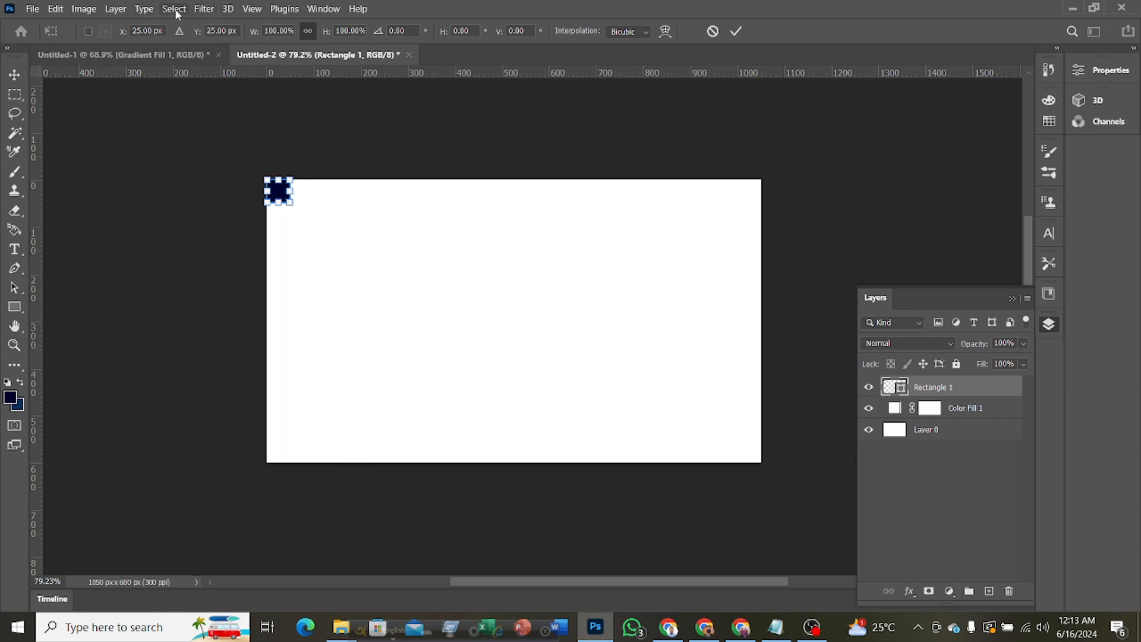
pyautogui.click(738, 31)
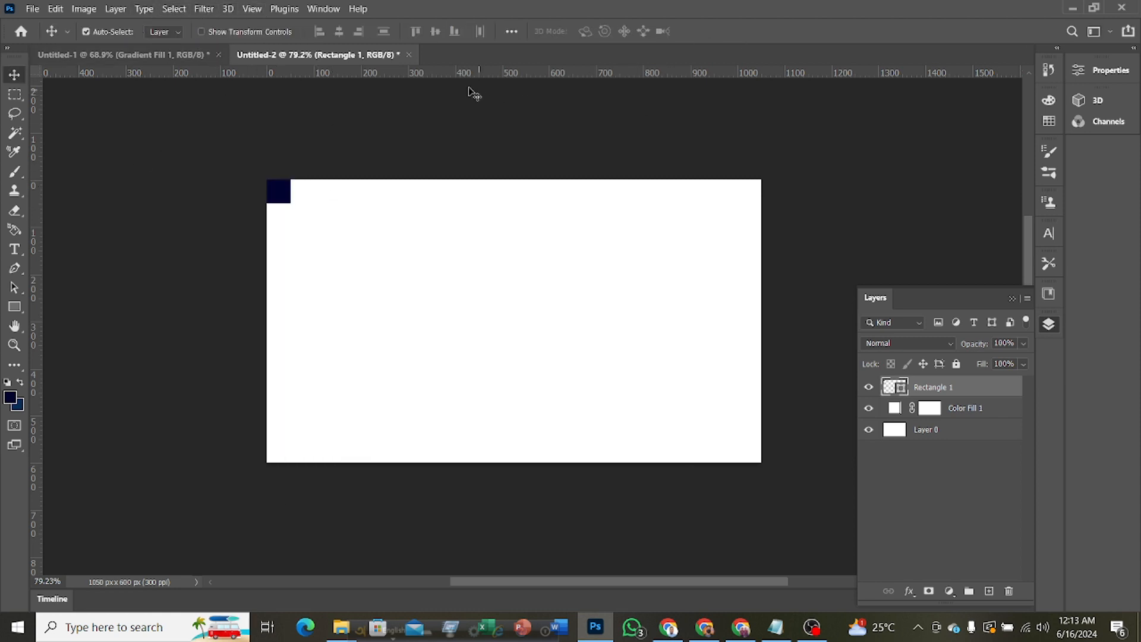
# Place a horizontal guide along the square's lower edge and a vertical guide along its right edge, about 50 px inside the canvas
pyautogui.moveTo(461, 74); pyautogui.dragTo(453, 202)
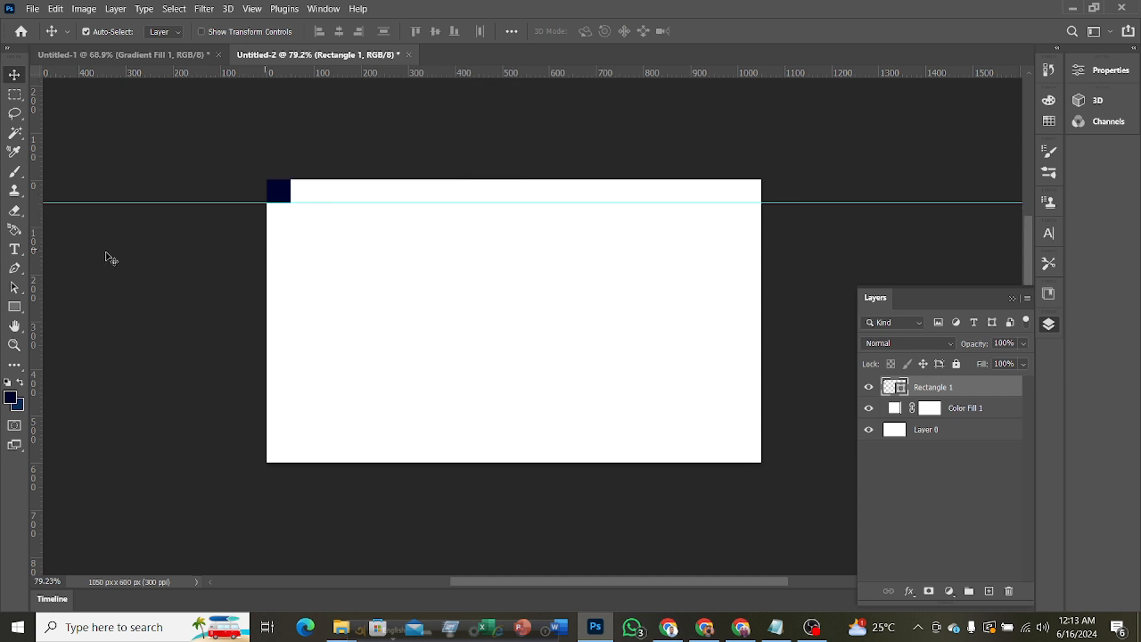
pyautogui.moveTo(39, 252); pyautogui.dragTo(290, 250)
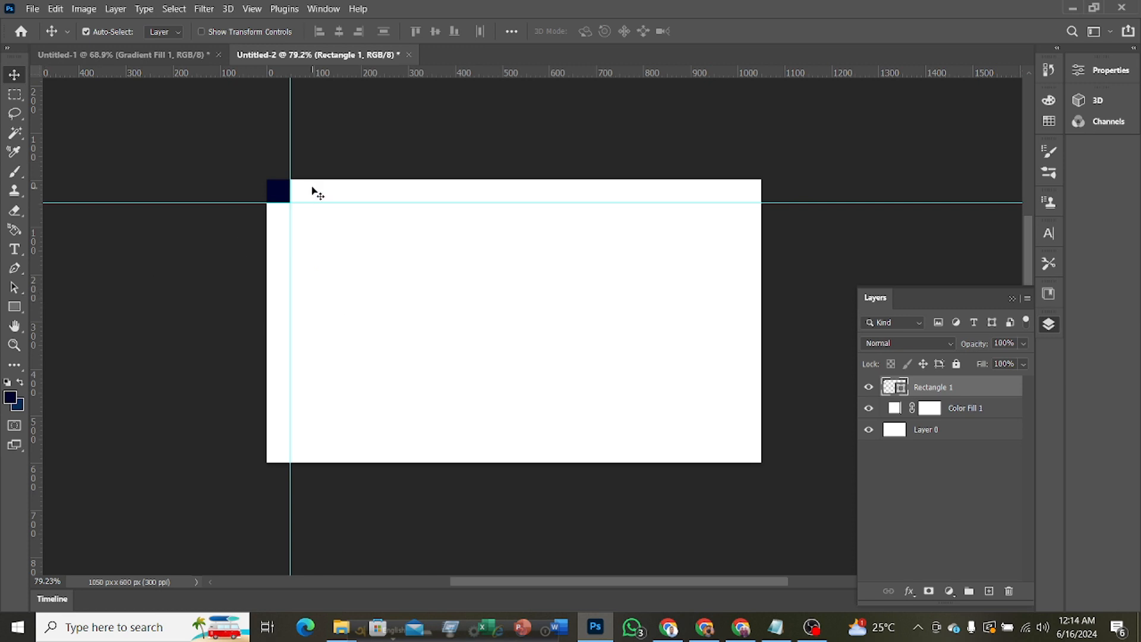
# Align the square with the bottom edge of Layer 0 and place a horizontal guide along the square's upper edge
pyautogui.keyDown('ctrl'); pyautogui.click(965, 417); pyautogui.keyUp('ctrl')
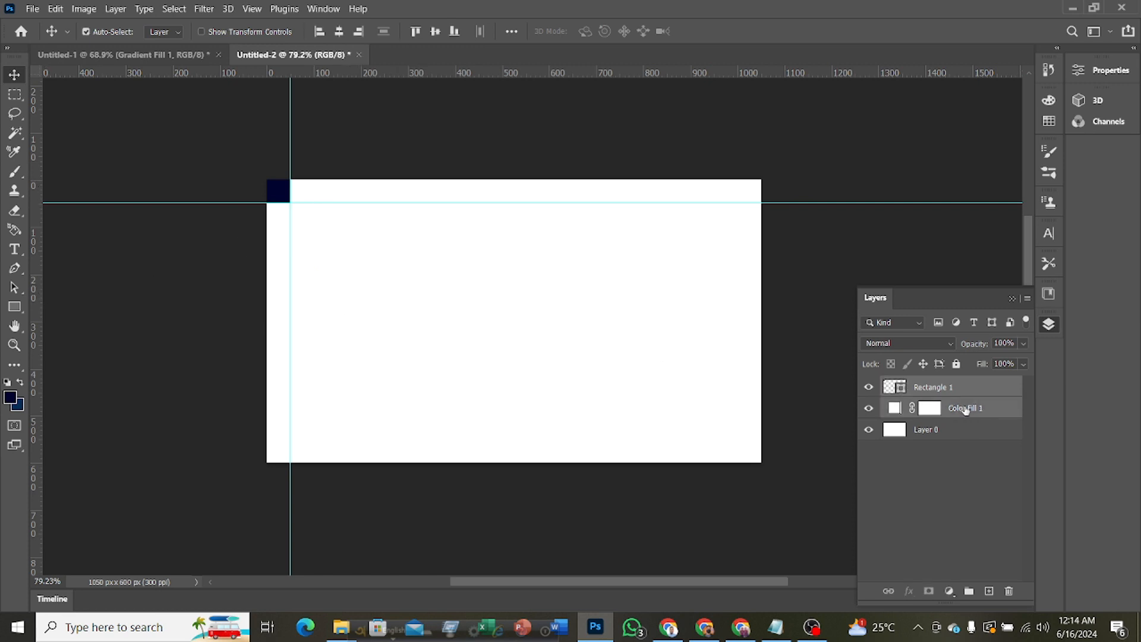
pyautogui.keyDown('ctrl'); pyautogui.click(972, 404); pyautogui.keyUp('ctrl')
pyautogui.keyDown('ctrl'); pyautogui.click(943, 435); pyautogui.keyUp('ctrl')
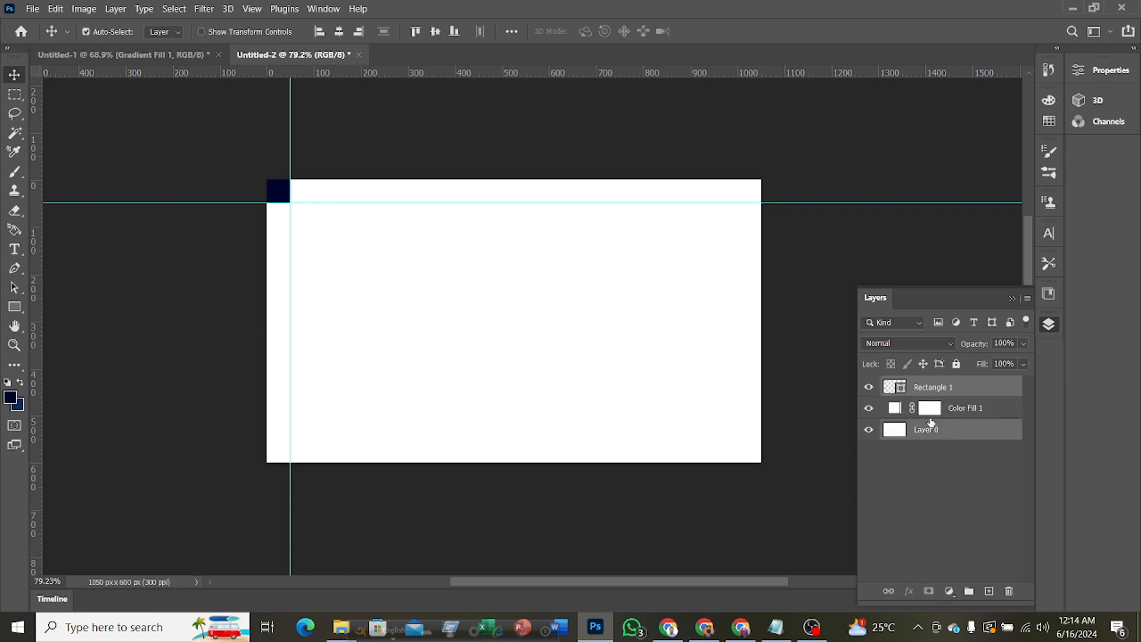
pyautogui.click(454, 33)
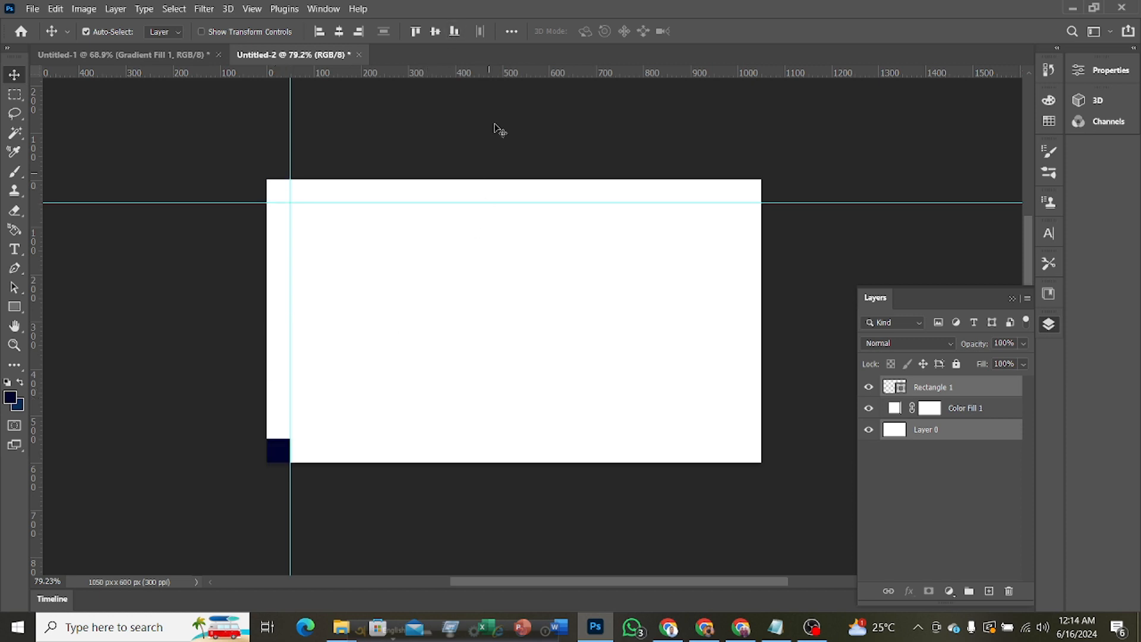
pyautogui.moveTo(496, 75); pyautogui.dragTo(452, 438)
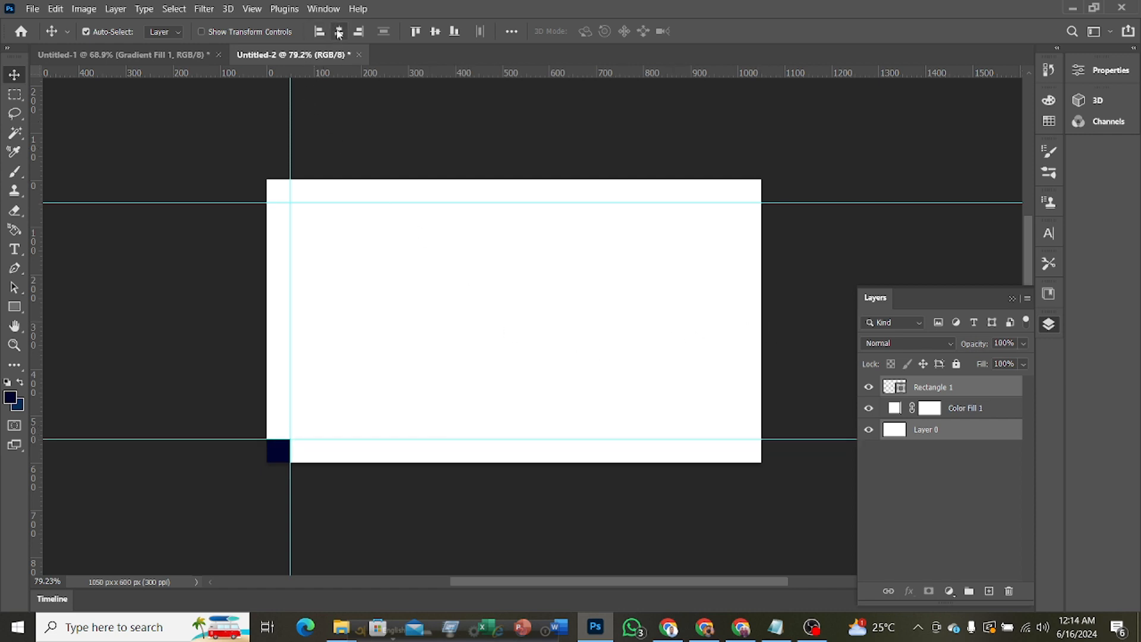
# Align the square with the right edge of Layer 0 and place a vertical guide along the square's left edge
pyautogui.click(357, 33)
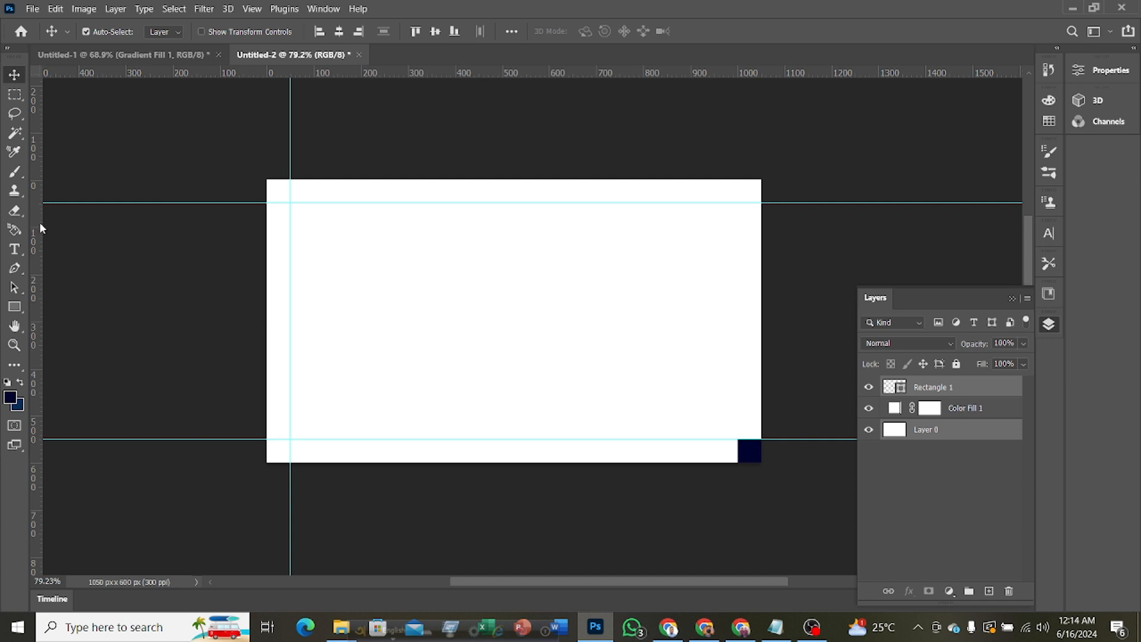
pyautogui.moveTo(38, 223); pyautogui.dragTo(737, 275)
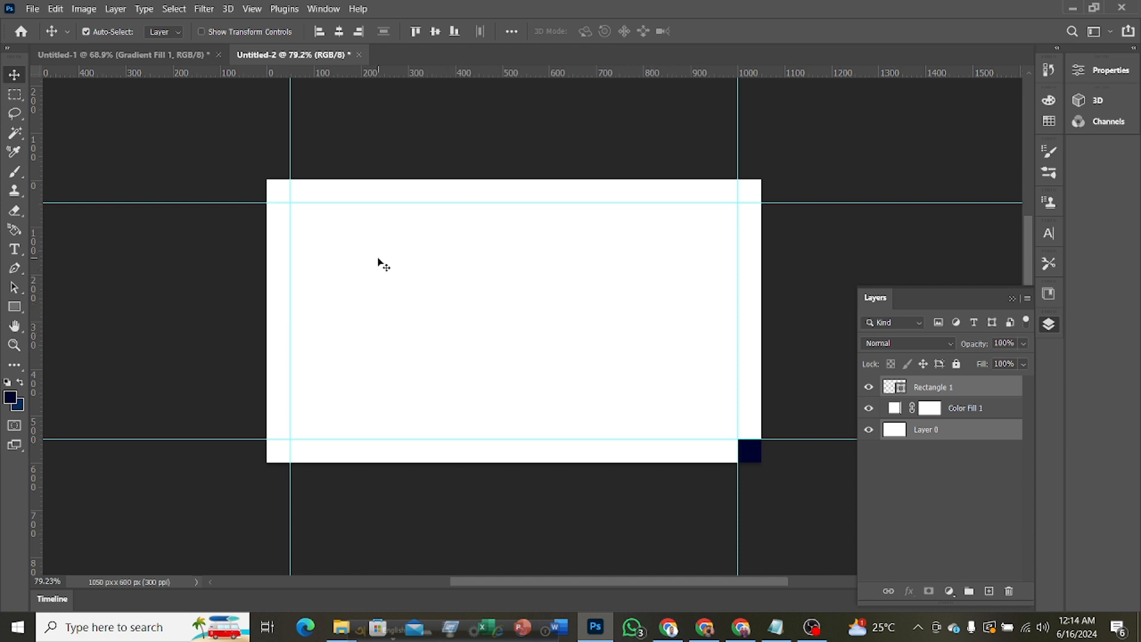
# Resize the navy square to 40 px wide and 40 px high
pyautogui.scroll(1, 380, 262)
pyautogui.press('super')
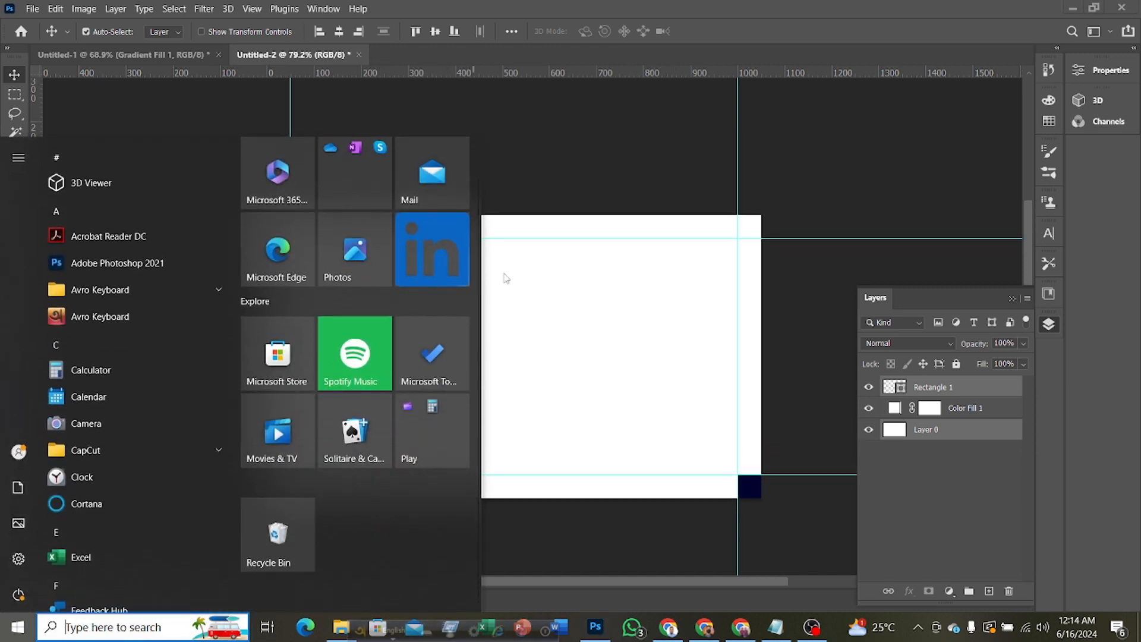
pyautogui.press('super')
pyautogui.scroll(-4, 592, 340)
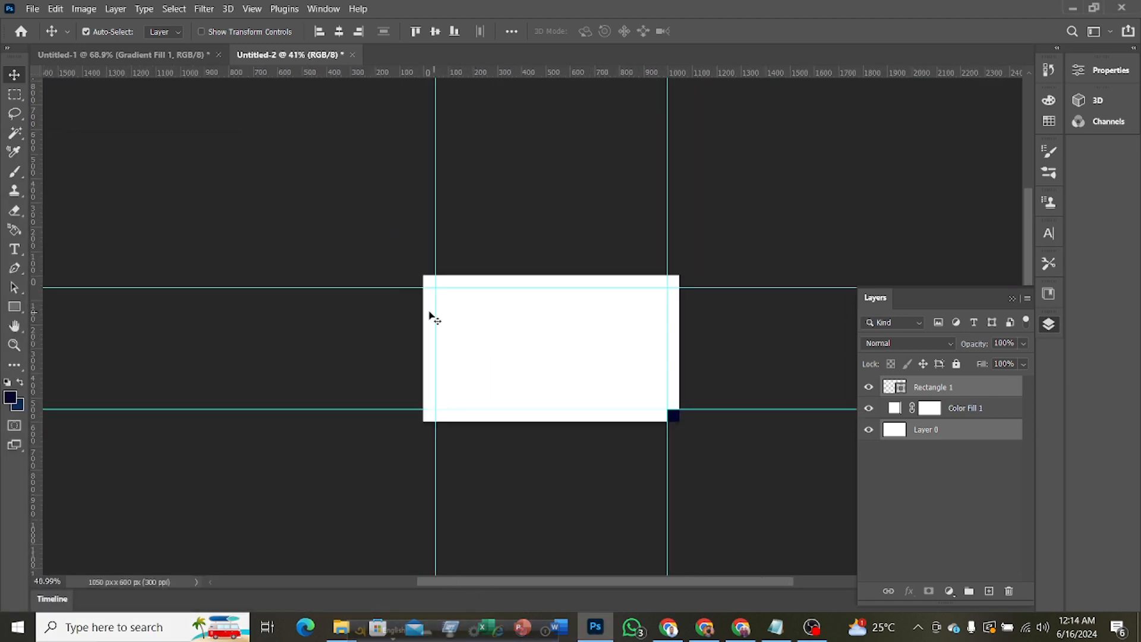
pyautogui.click(1079, 73)
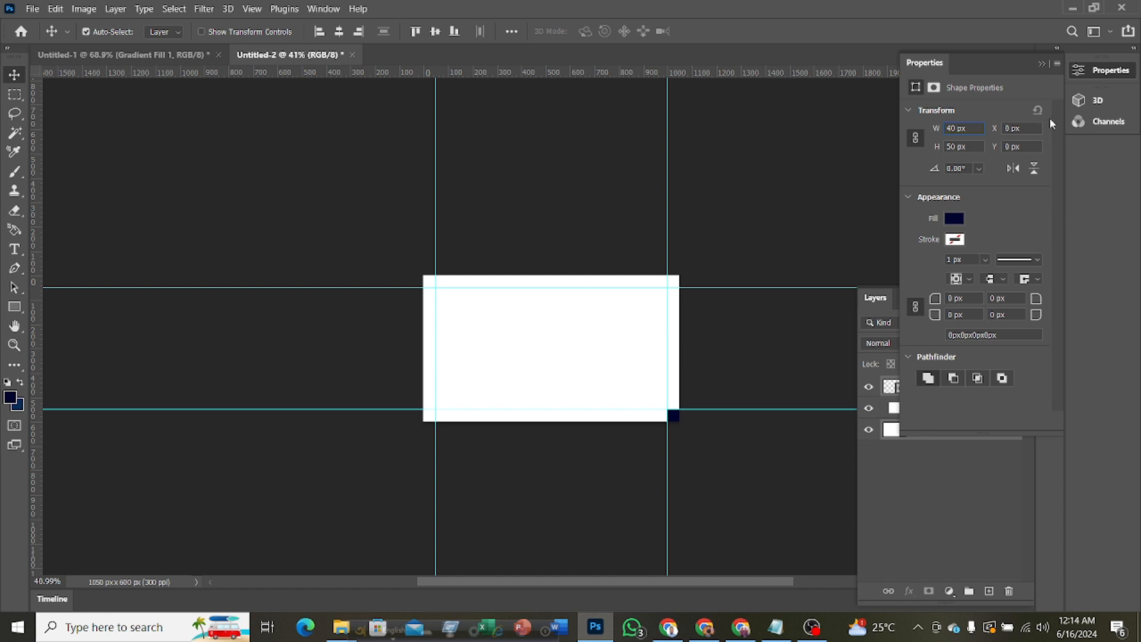
pyautogui.press('Return')
pyautogui.scroll(3, 674, 256)
pyautogui.scroll(-2, 683, 327)
pyautogui.scroll(-1, 682, 333)
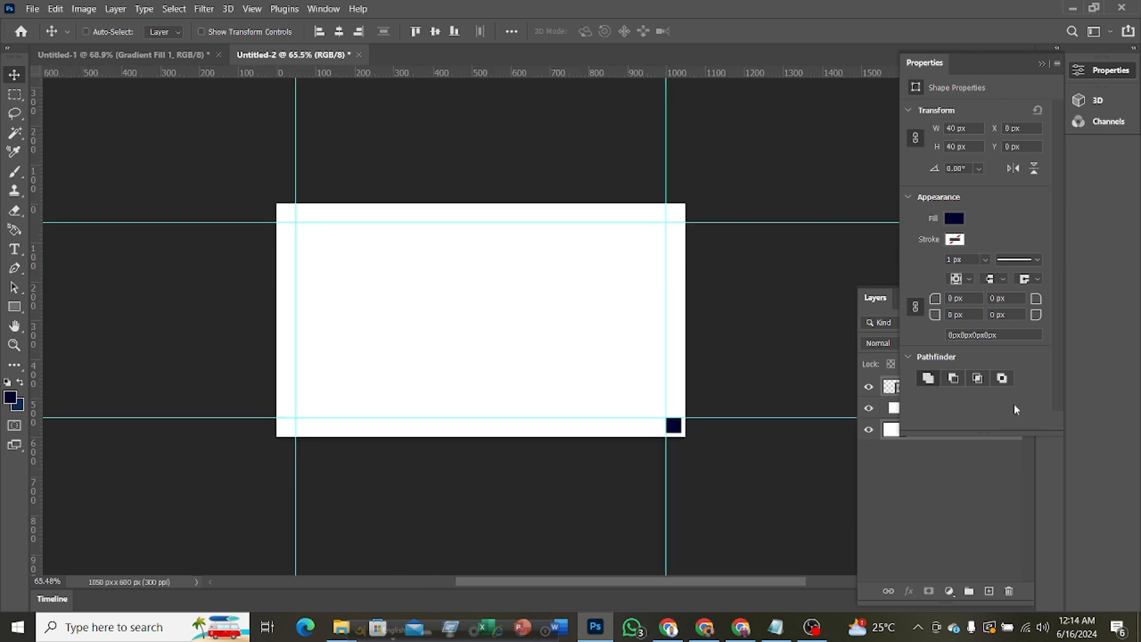
pyautogui.click(1078, 71)
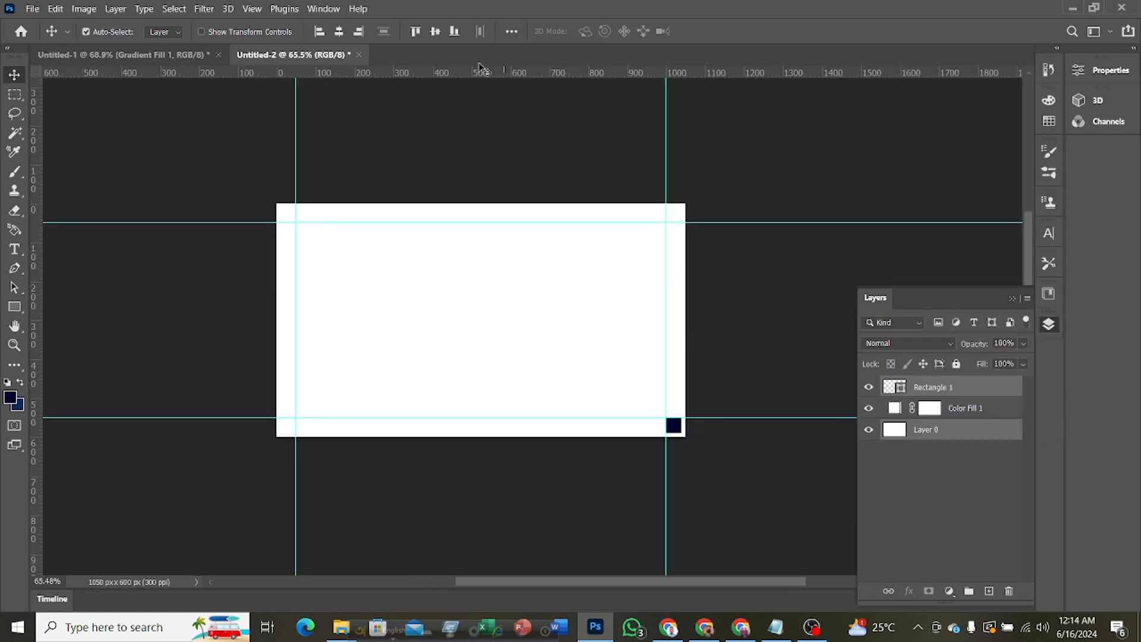
# Realign the square to the canvas's bottom-right corner and move the right and lower guides to its left and upper edges
pyautogui.click(455, 34)
pyautogui.click(358, 31)
pyautogui.moveTo(667, 369); pyautogui.dragTo(670, 372)
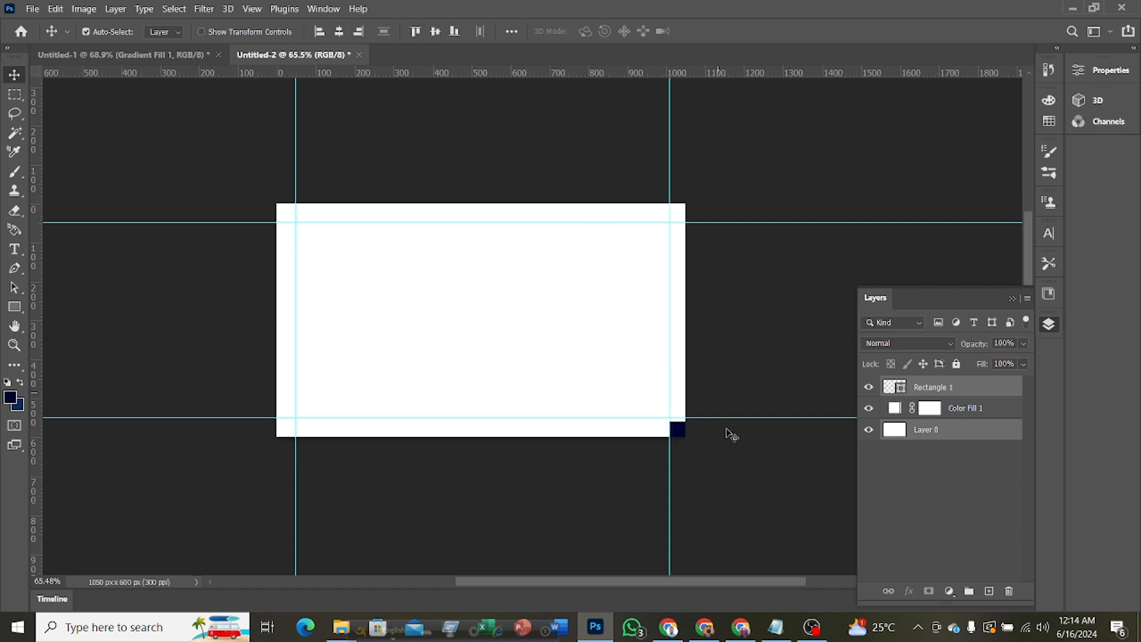
pyautogui.moveTo(726, 418); pyautogui.dragTo(723, 421)
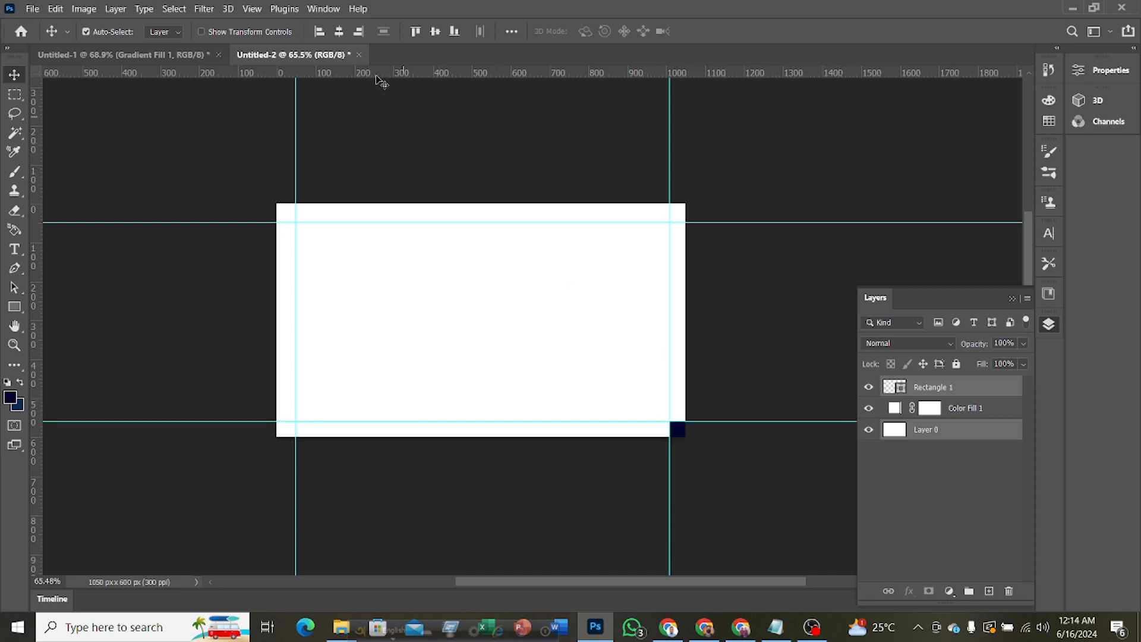
# Realign the square to the canvas's top-left corner, move the left and upper guides to its inner edges, and delete the square
pyautogui.click(320, 32)
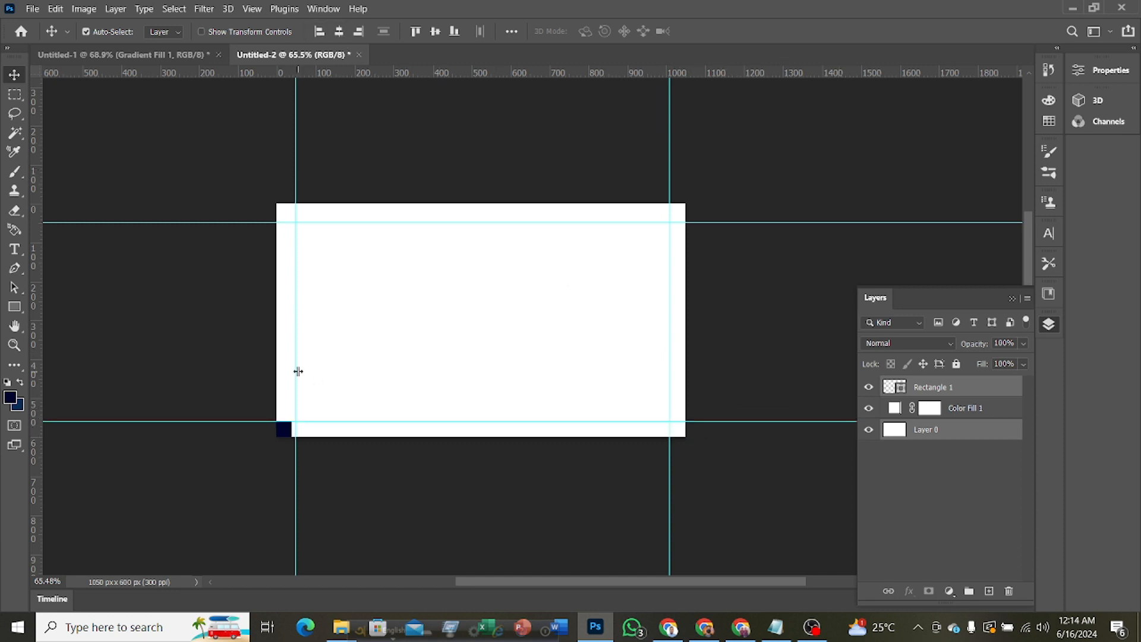
pyautogui.moveTo(297, 373); pyautogui.dragTo(292, 373)
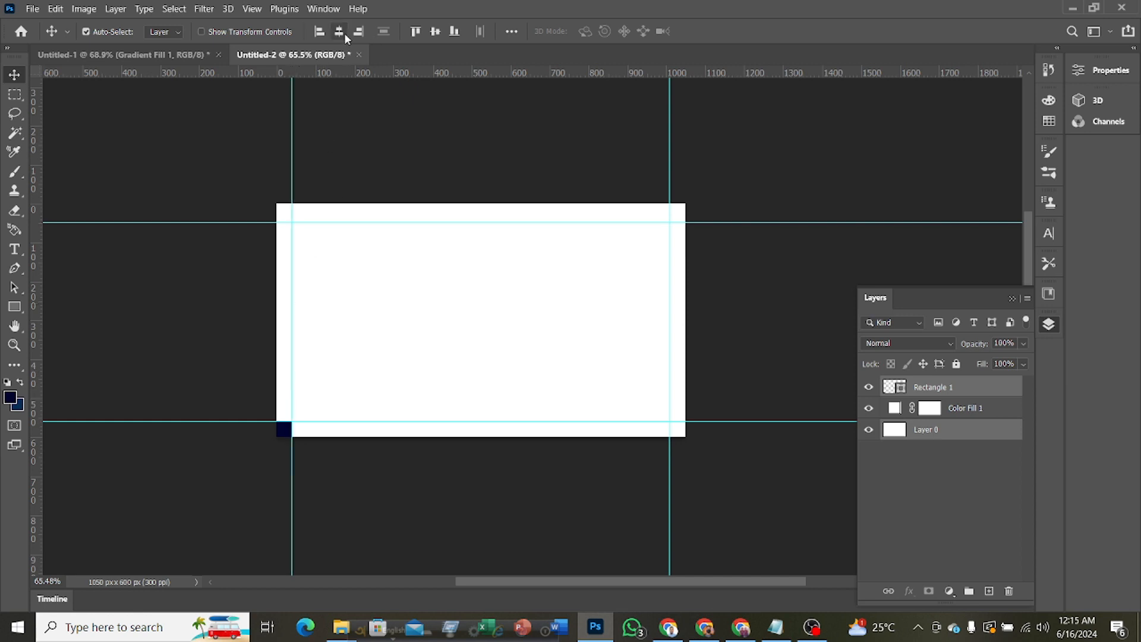
pyautogui.click(415, 32)
pyautogui.moveTo(348, 221); pyautogui.dragTo(349, 217)
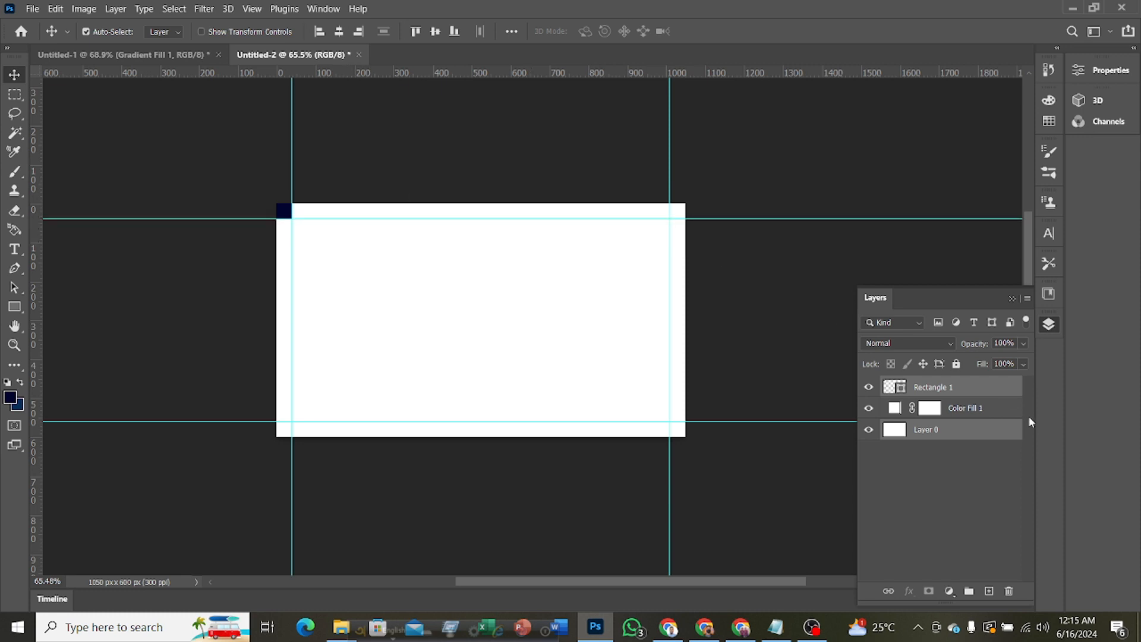
pyautogui.click(977, 390)
pyautogui.press('Delete')
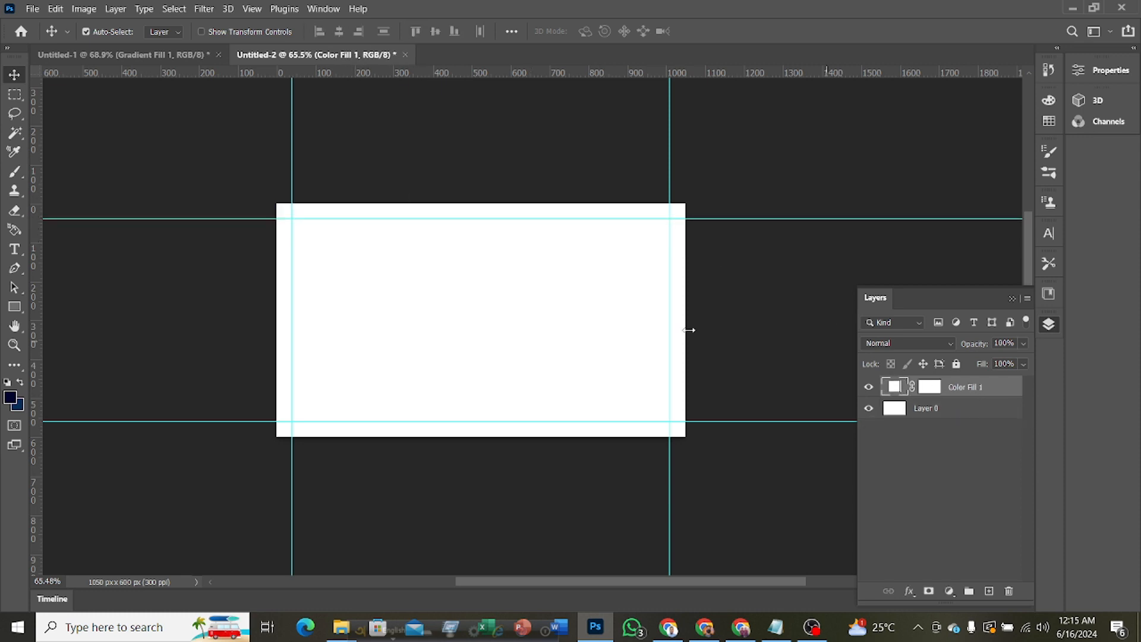
# Draw a rectangle about 121 px wide and 43 px high at the card's left edge, directly below the upper guide
pyautogui.scroll(2, 645, 337)
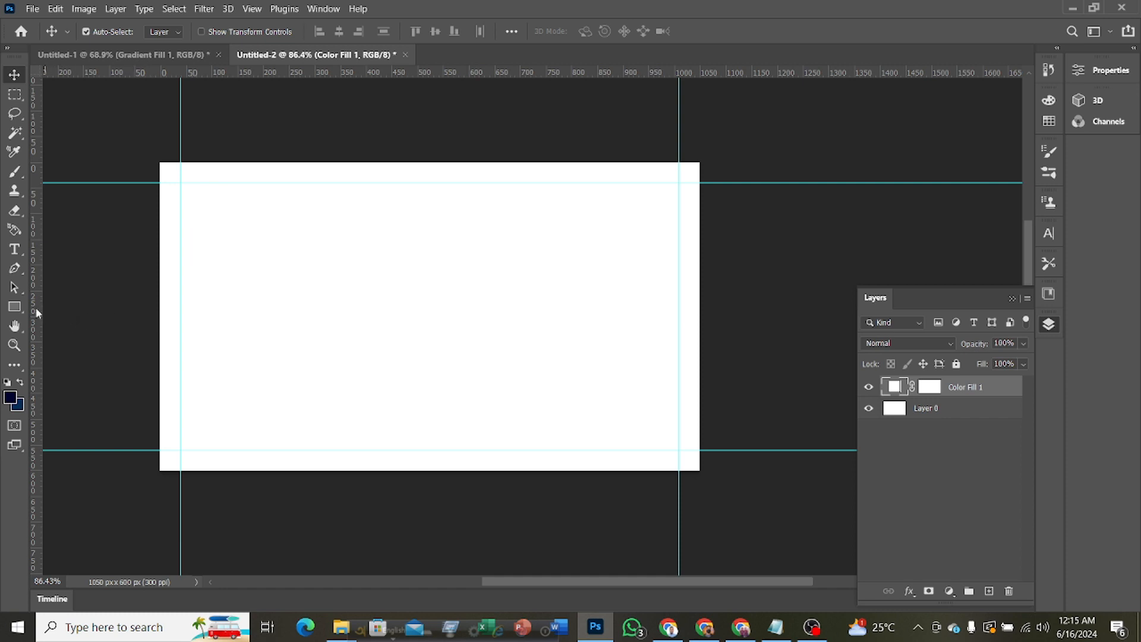
pyautogui.click(19, 307)
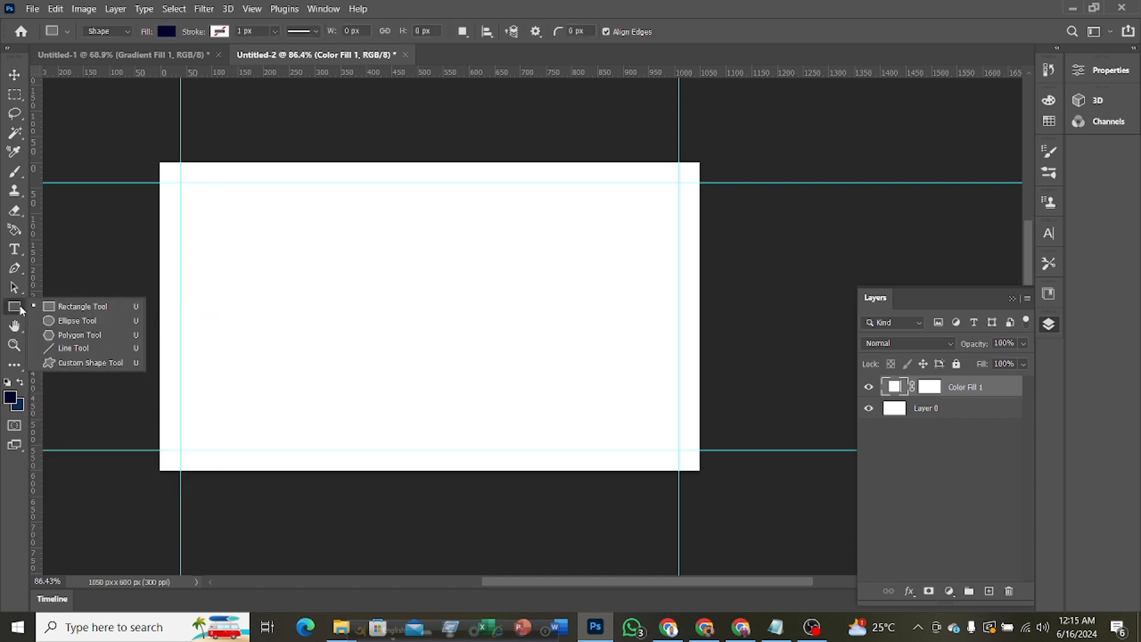
pyautogui.click(65, 308)
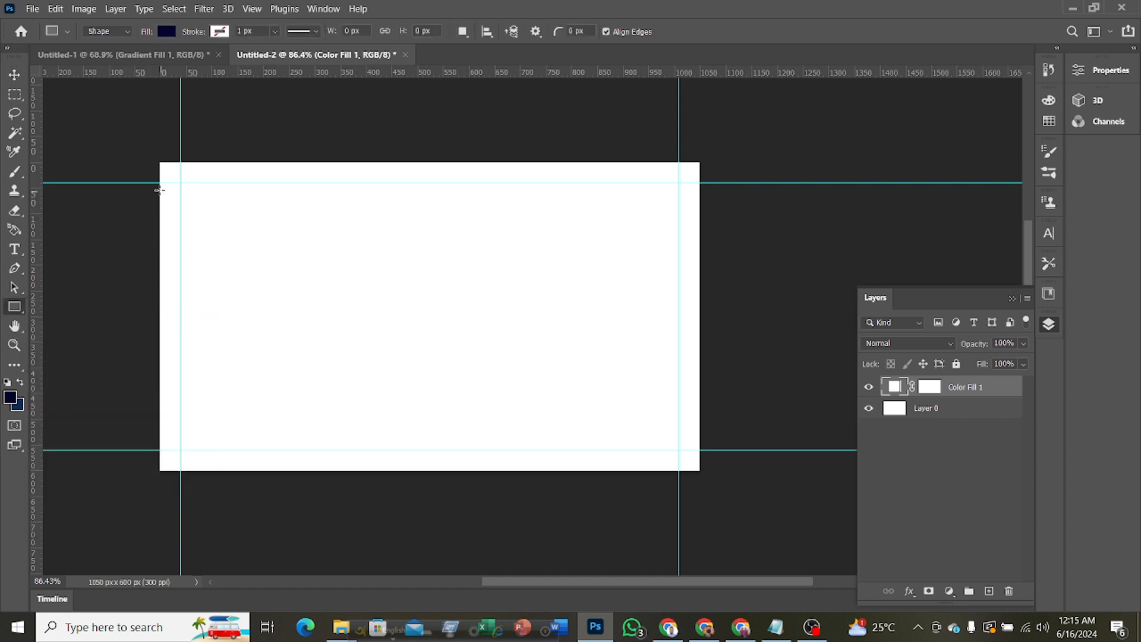
pyautogui.moveTo(158, 183); pyautogui.dragTo(221, 205)
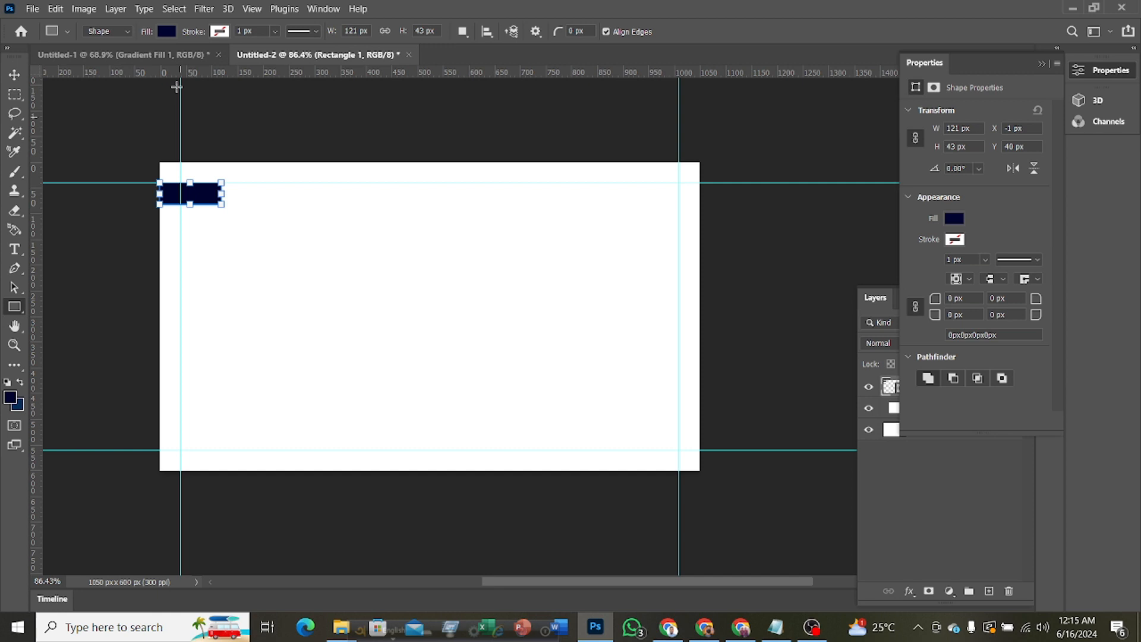
# Set the rectangle's fill to navy #01042f, sampled from the foreground colour
pyautogui.click(167, 32)
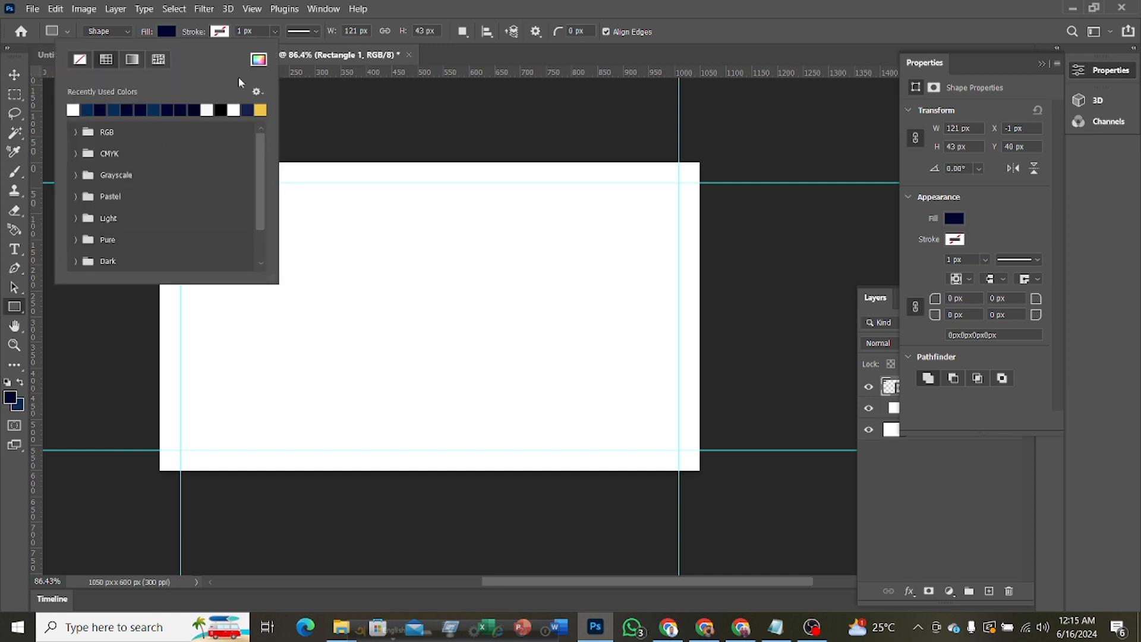
pyautogui.click(259, 60)
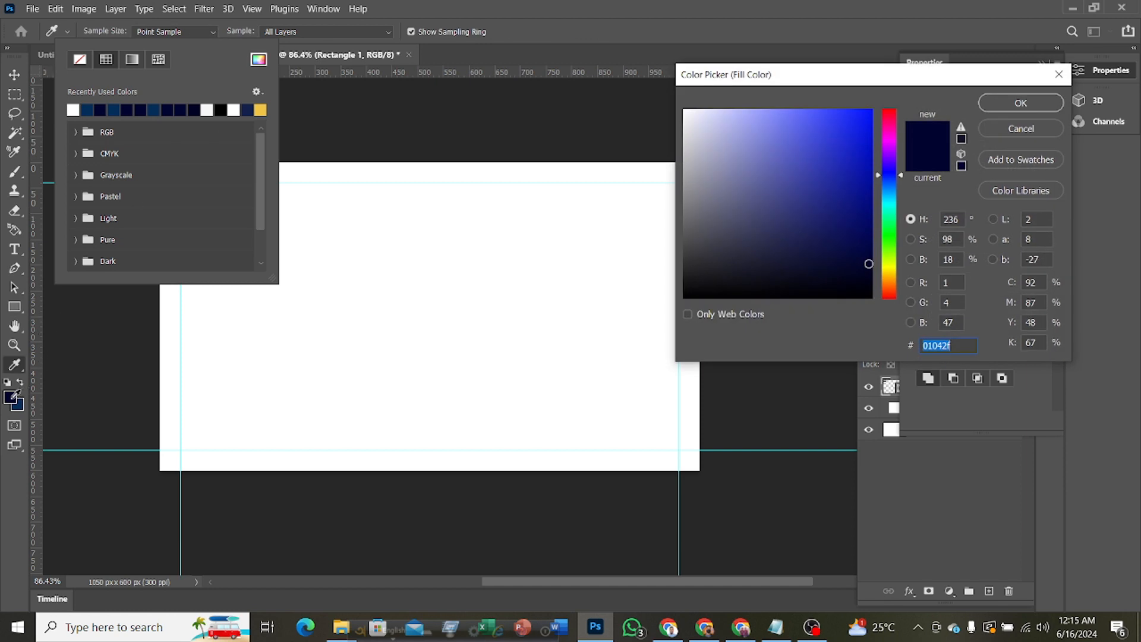
pyautogui.click(13, 397)
pyautogui.click(1014, 105)
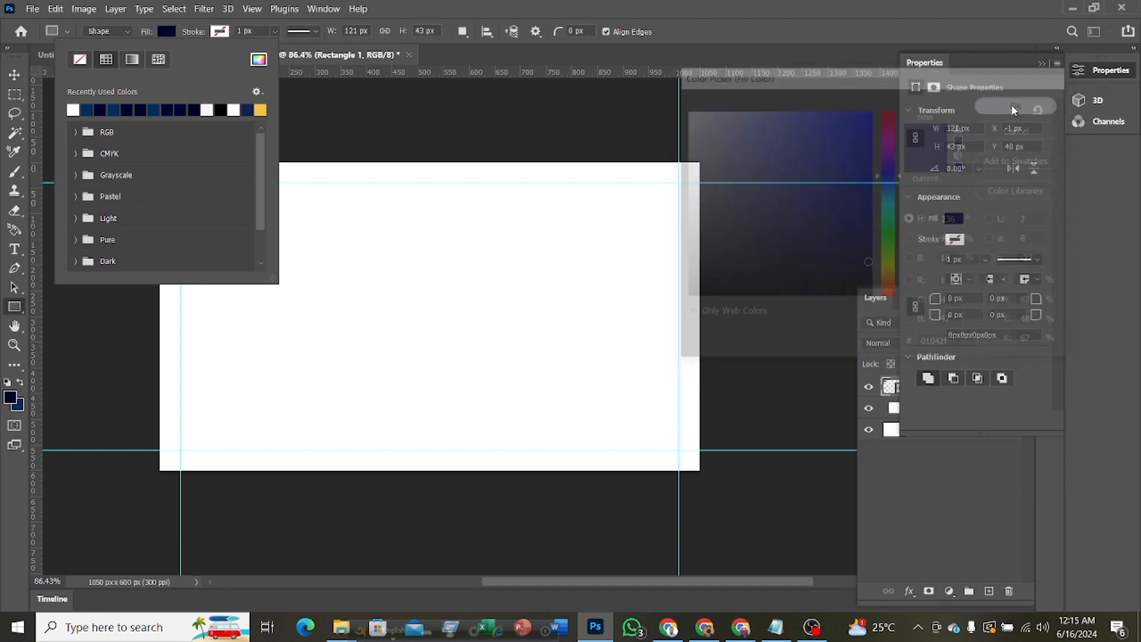
pyautogui.click(167, 32)
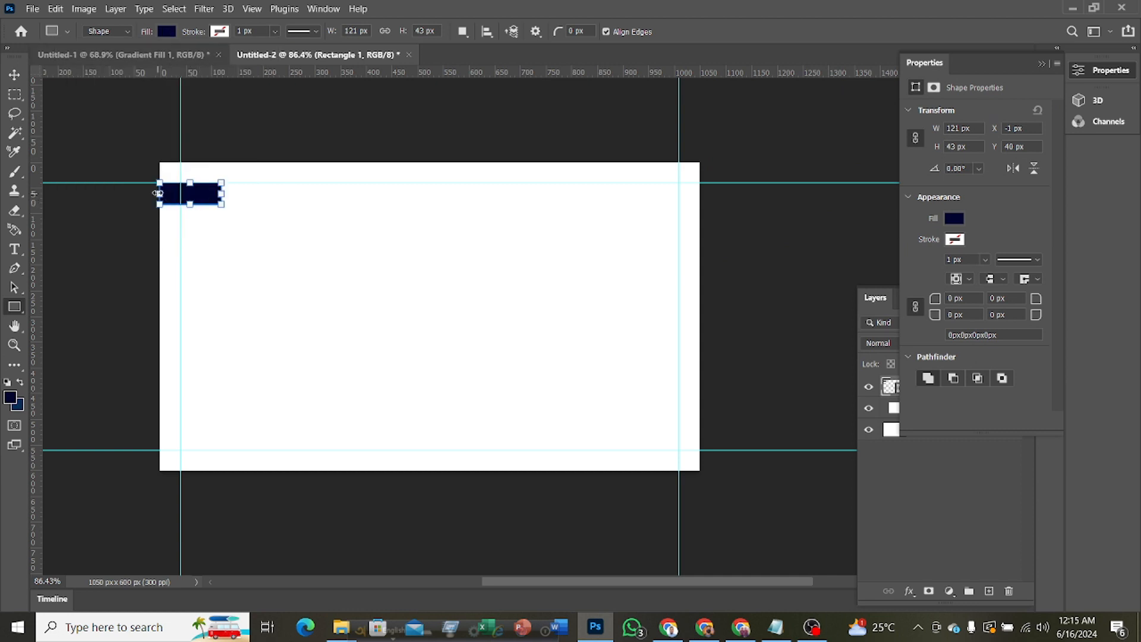
# Enlarge the rectangle to about 132 by 47 px and place it against the upper guide, extending about 19 px past the card's left edge
pyautogui.moveTo(158, 194); pyautogui.dragTo(145, 193)
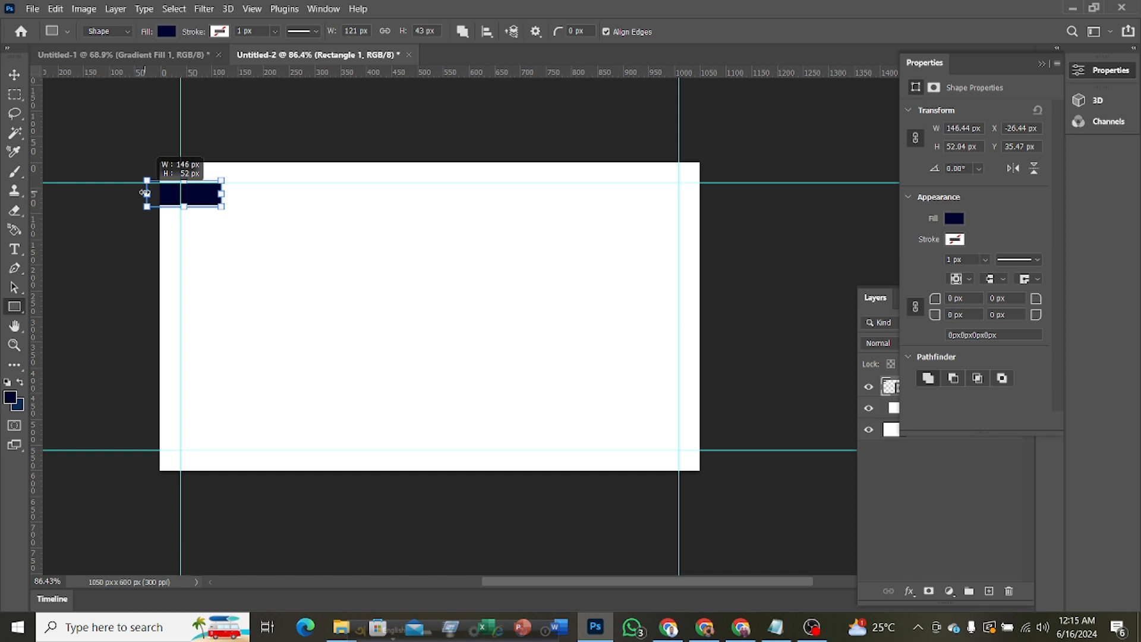
pyautogui.moveTo(144, 193); pyautogui.dragTo(184, 186)
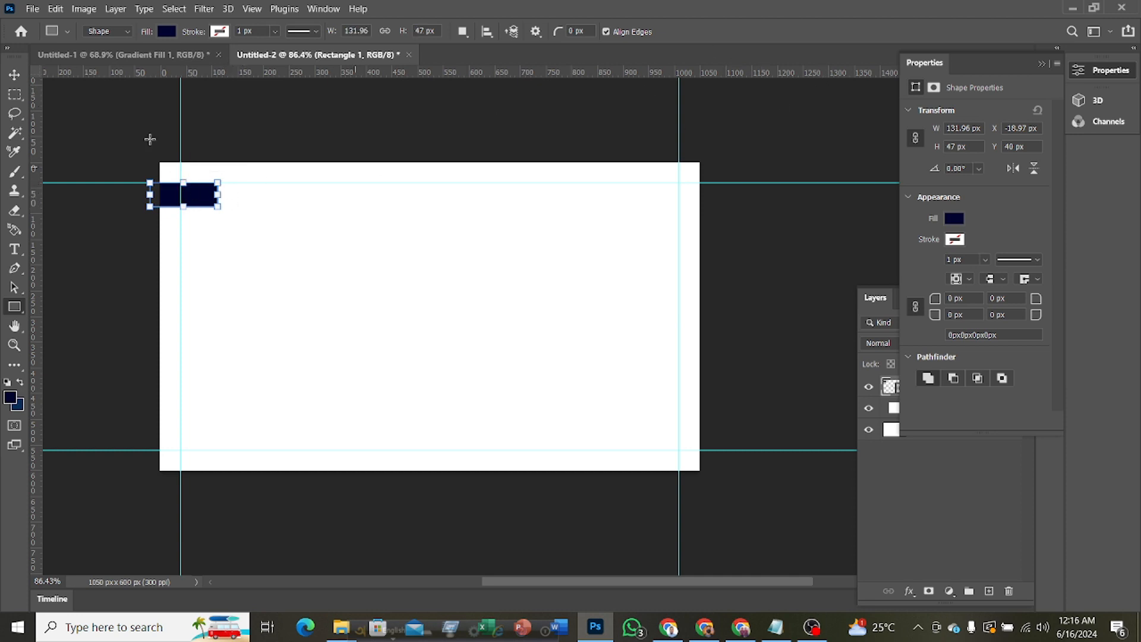
pyautogui.click(22, 78)
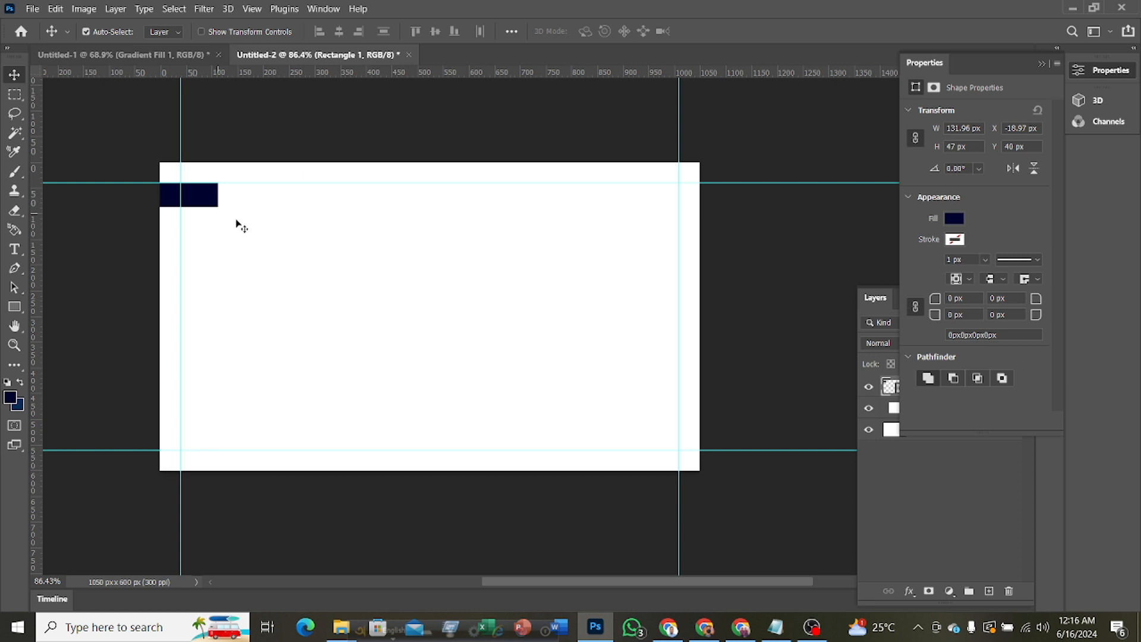
pyautogui.scroll(2, 268, 224)
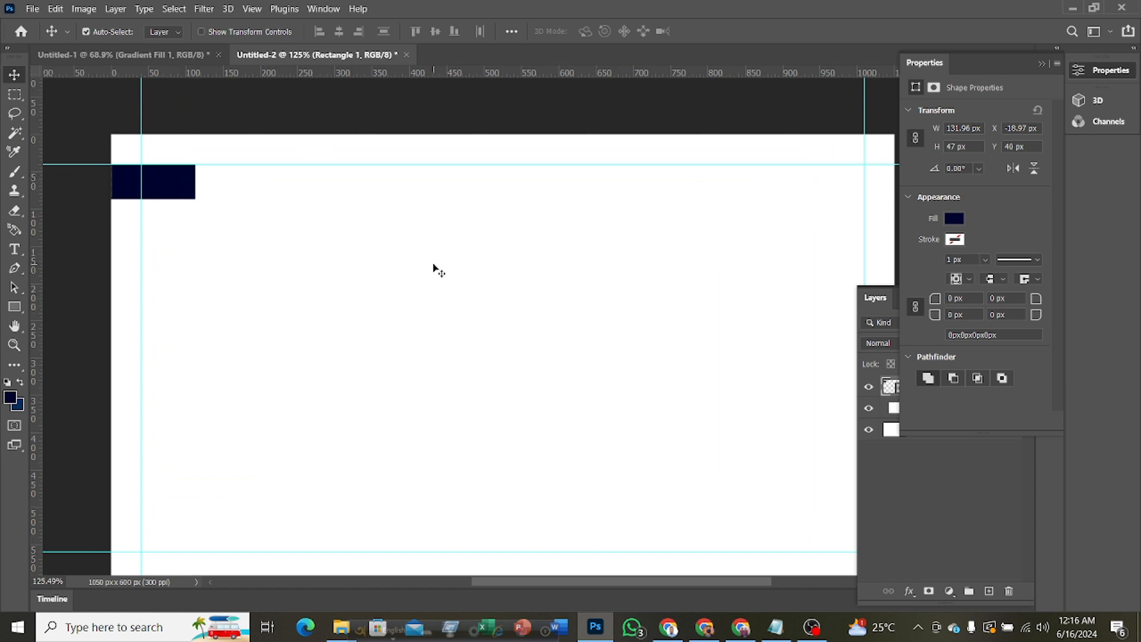
pyautogui.press('ctrl')
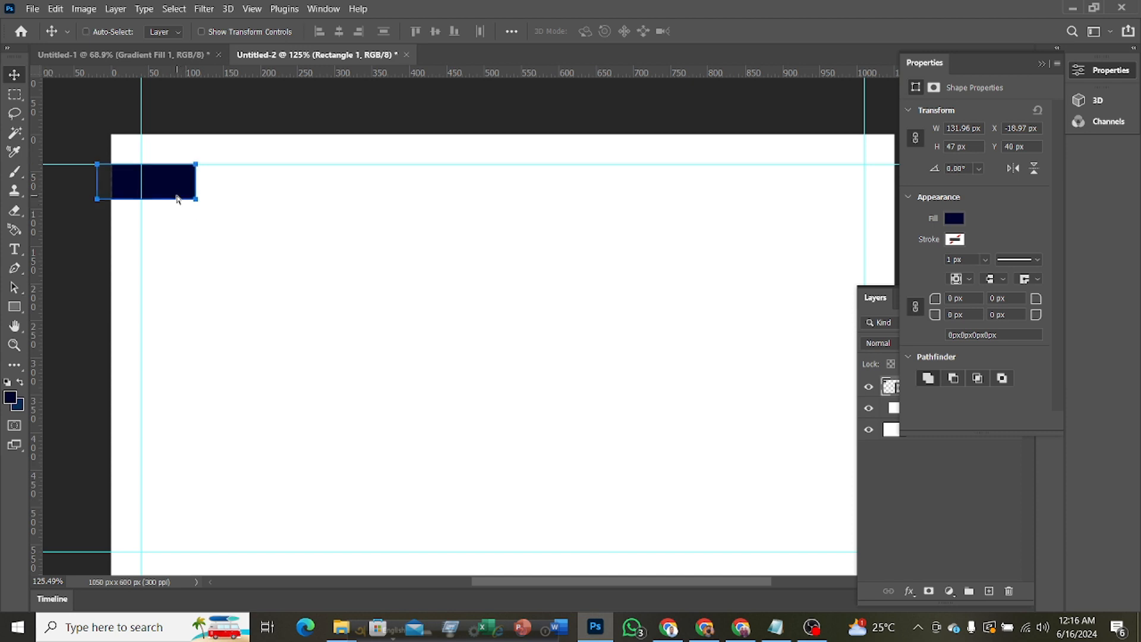
pyautogui.hotkey('ctrl', 't')
pyautogui.scroll(3, 230, 233)
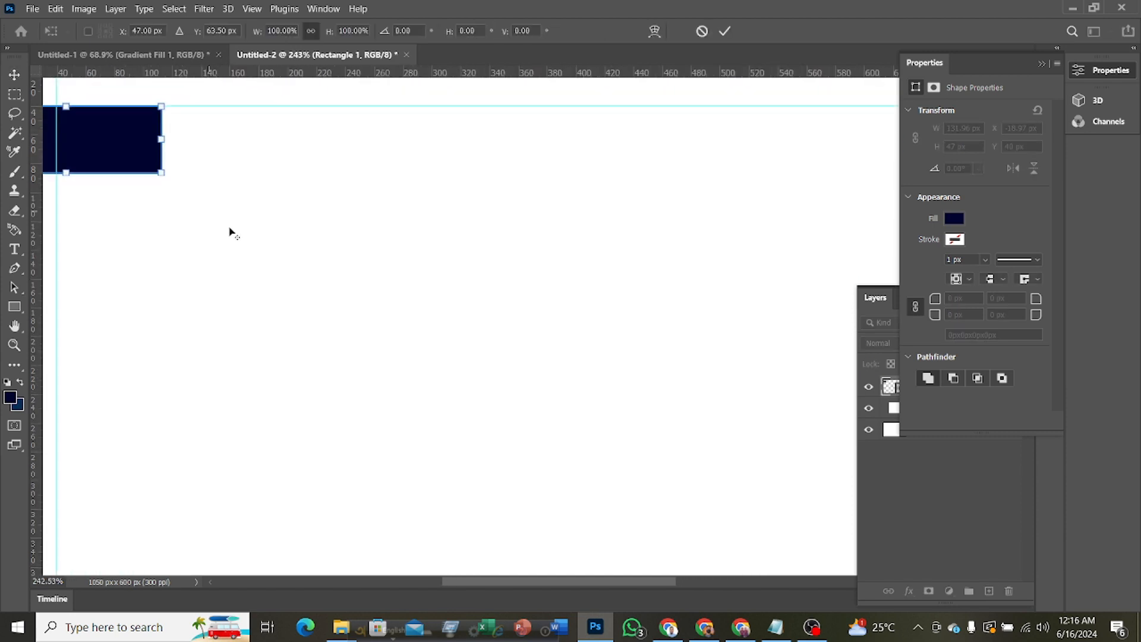
pyautogui.moveTo(460, 580); pyautogui.dragTo(408, 562)
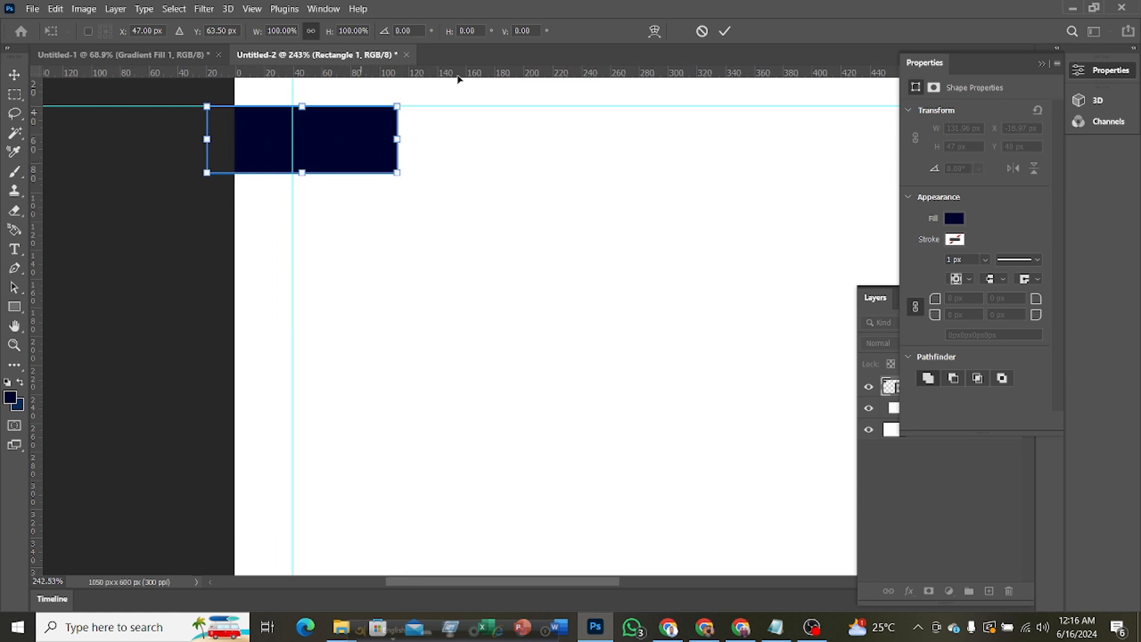
pyautogui.click(725, 31)
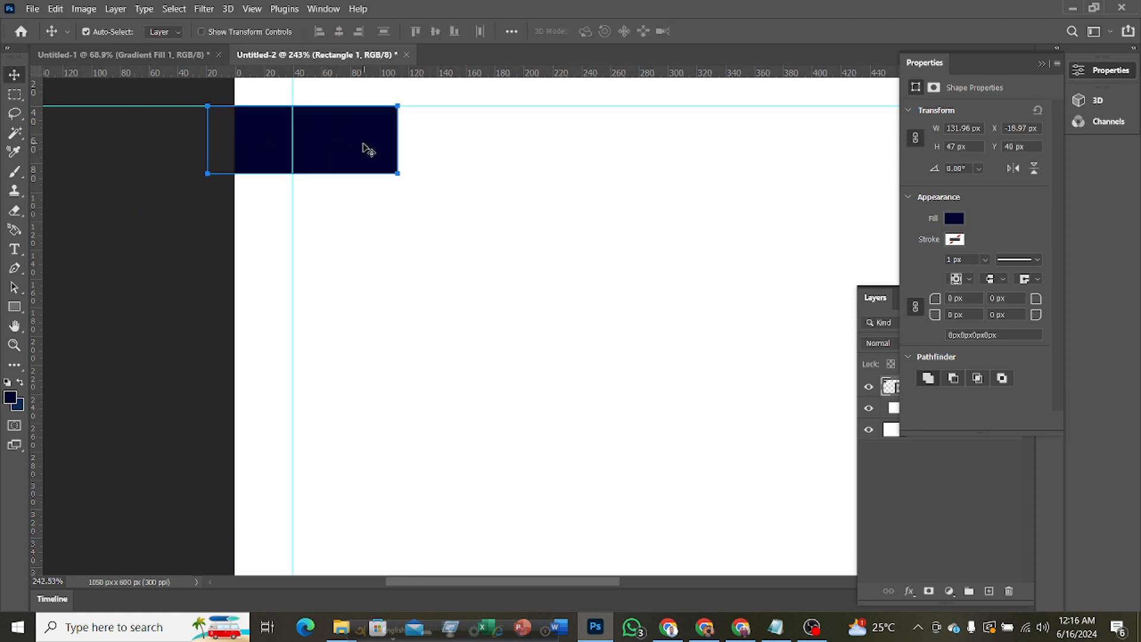
pyautogui.press('Return')
pyautogui.hotkey('ctrl', 't')
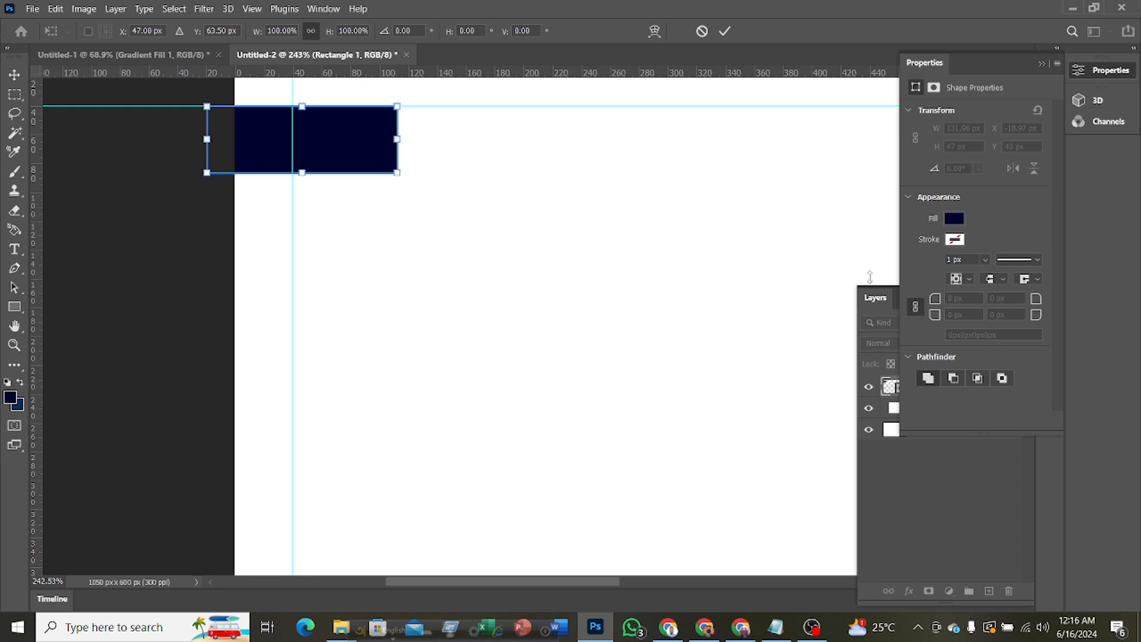
pyautogui.click(731, 30)
pyautogui.scroll(-4, 580, 296)
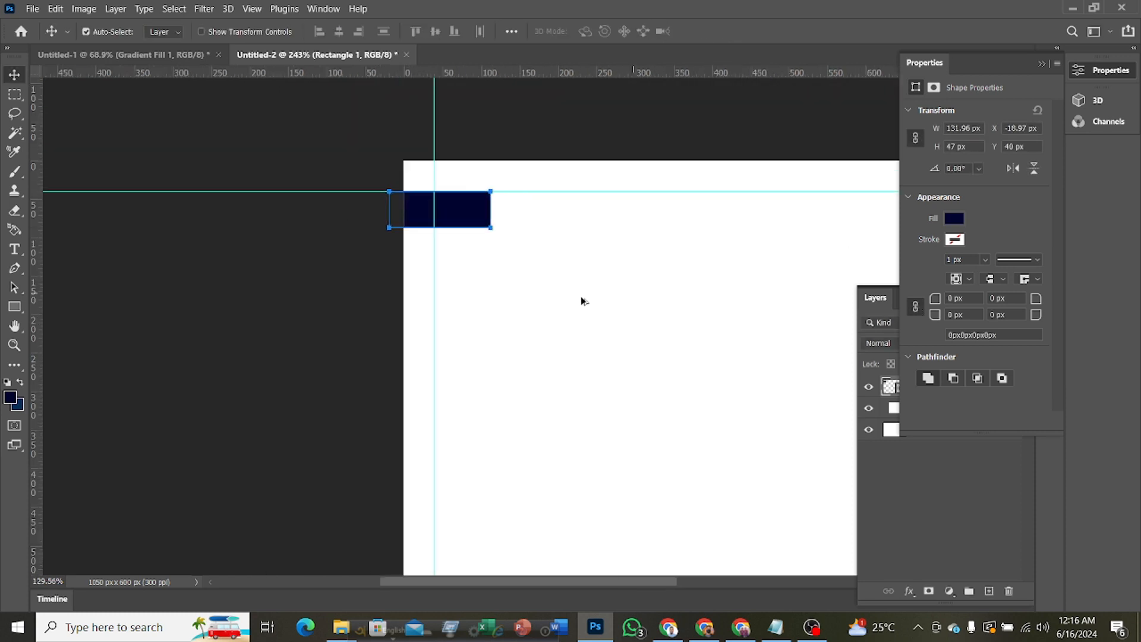
pyautogui.click(820, 175)
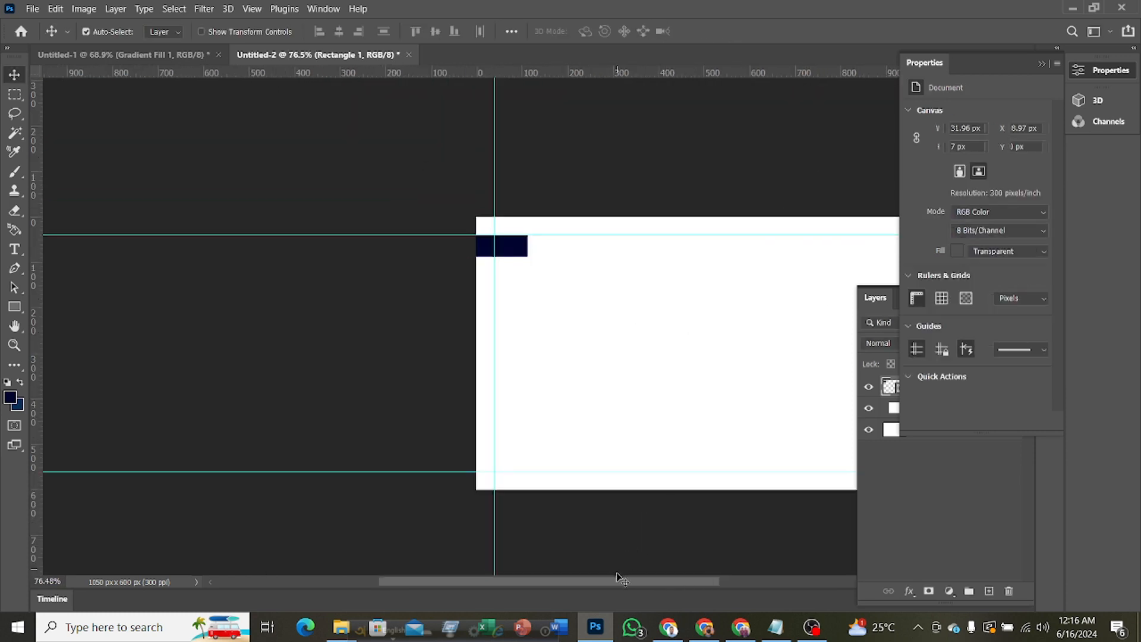
pyautogui.moveTo(621, 582); pyautogui.dragTo(677, 592)
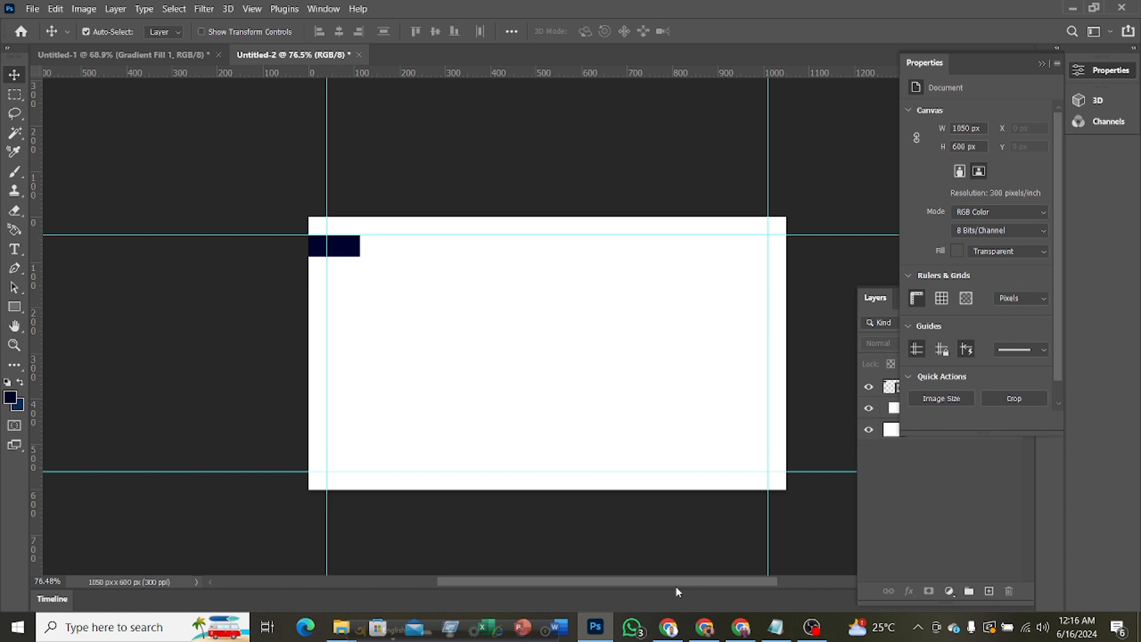
# Round all four corners of the navy rectangle with a 10 px radius
pyautogui.click(349, 245)
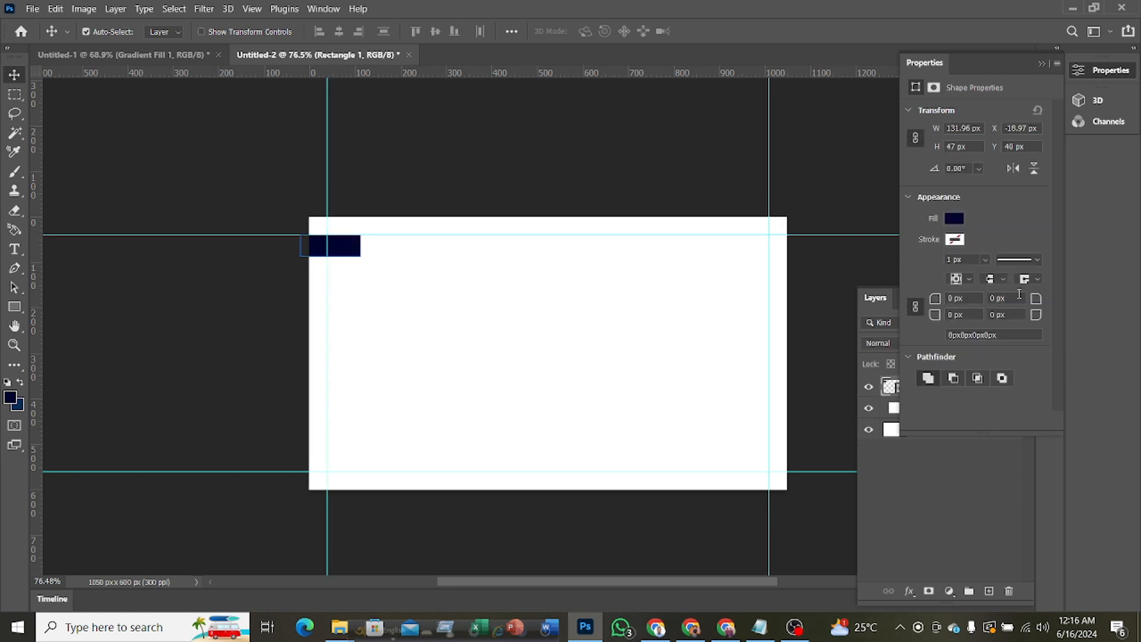
pyautogui.moveTo(1035, 302)
pyautogui.mouseDown()
pyautogui.moveTo(1060, 304)
pyautogui.moveTo(1040, 305)
pyautogui.mouseUp()
pyautogui.click(454, 189)
pyautogui.scroll(1, 387, 299)
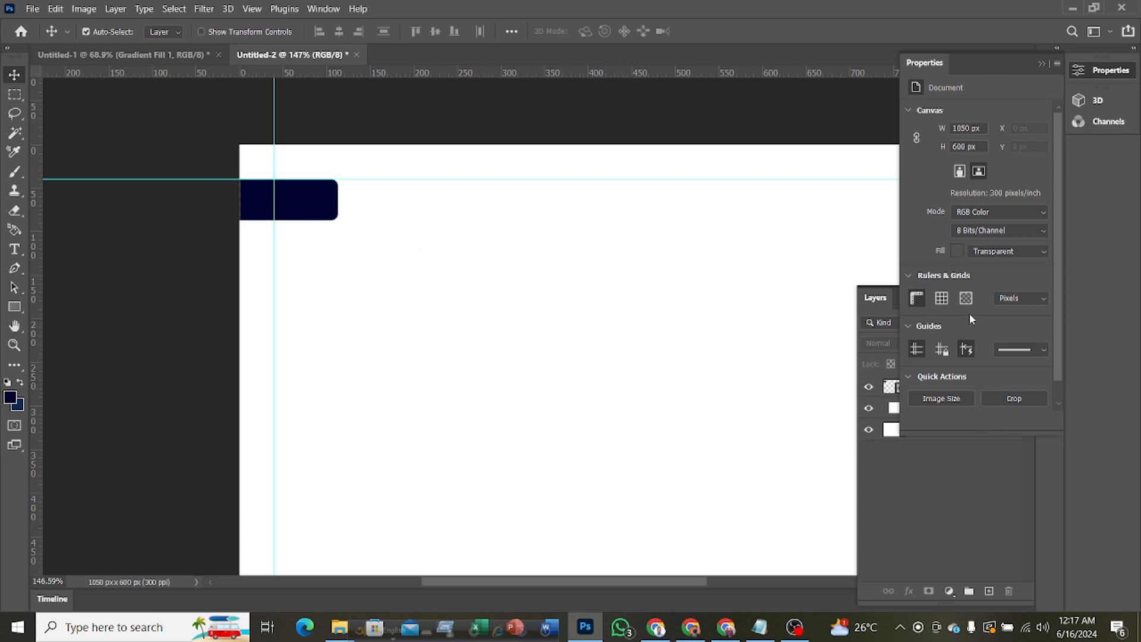
pyautogui.click(310, 197)
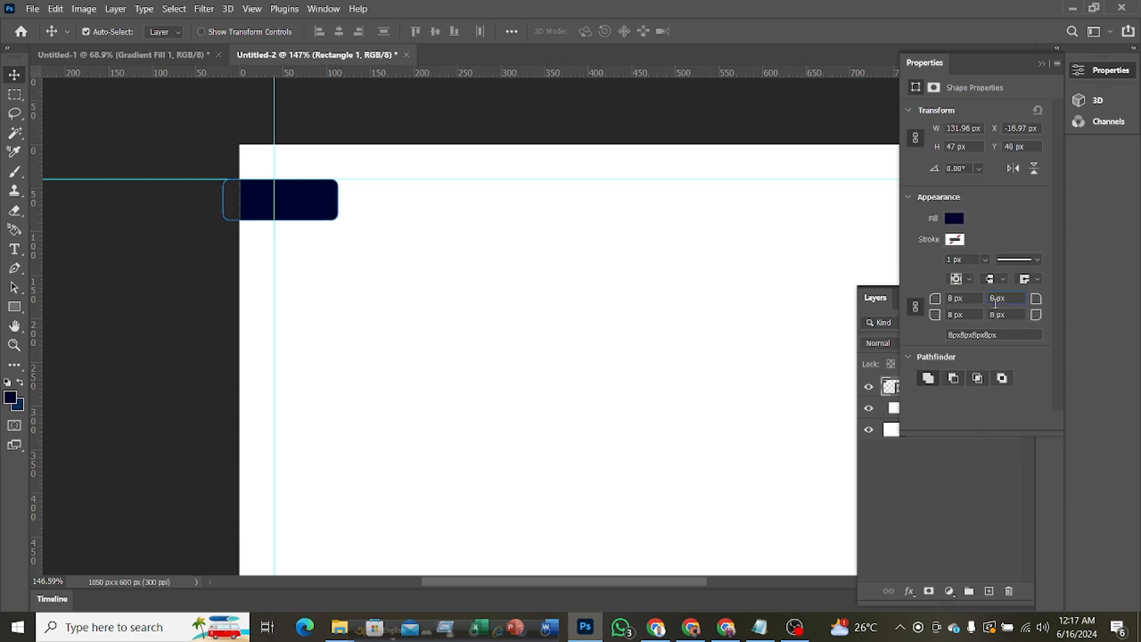
pyautogui.press('Return')
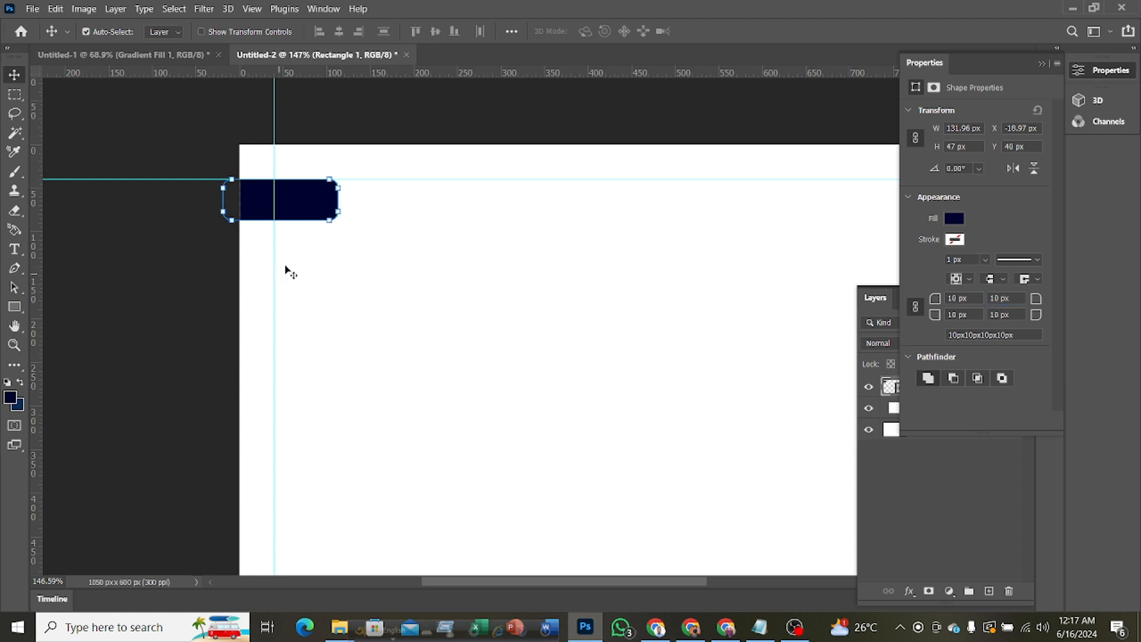
pyautogui.click(748, 116)
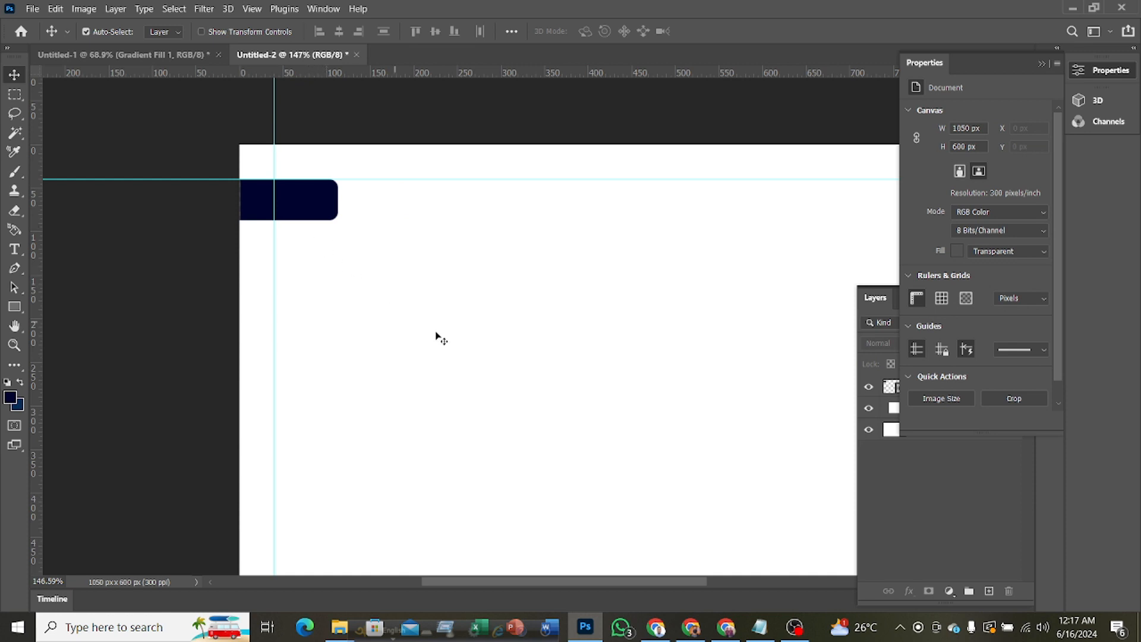
# Hide the document properties so that the canvas and the layer list are uncovered
pyautogui.scroll(-5, 435, 333)
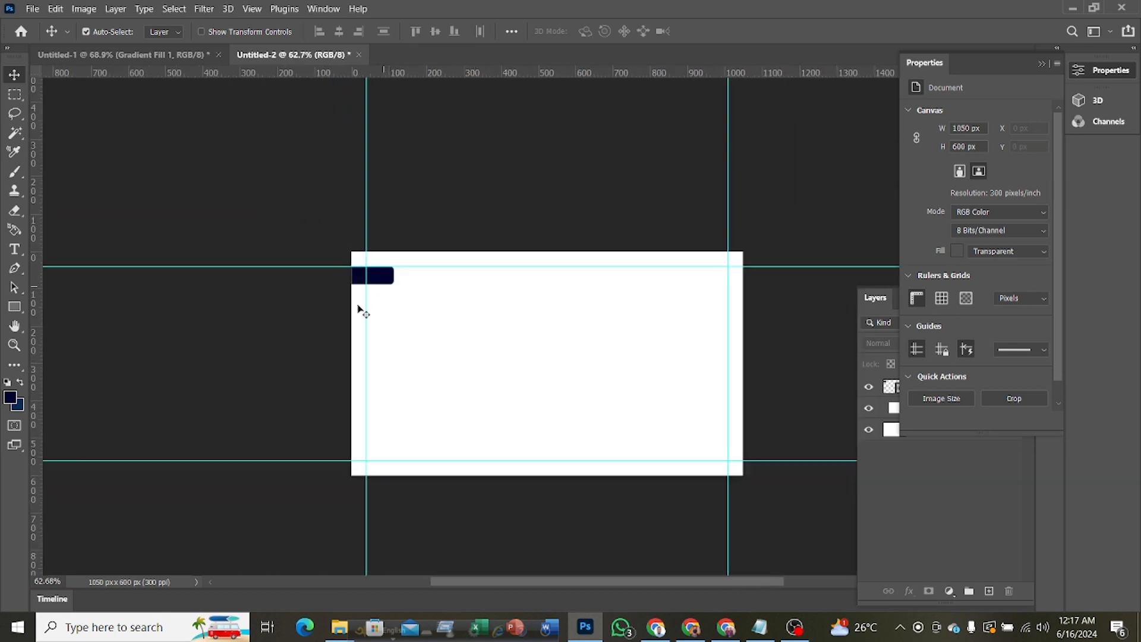
pyautogui.scroll(1, 409, 305)
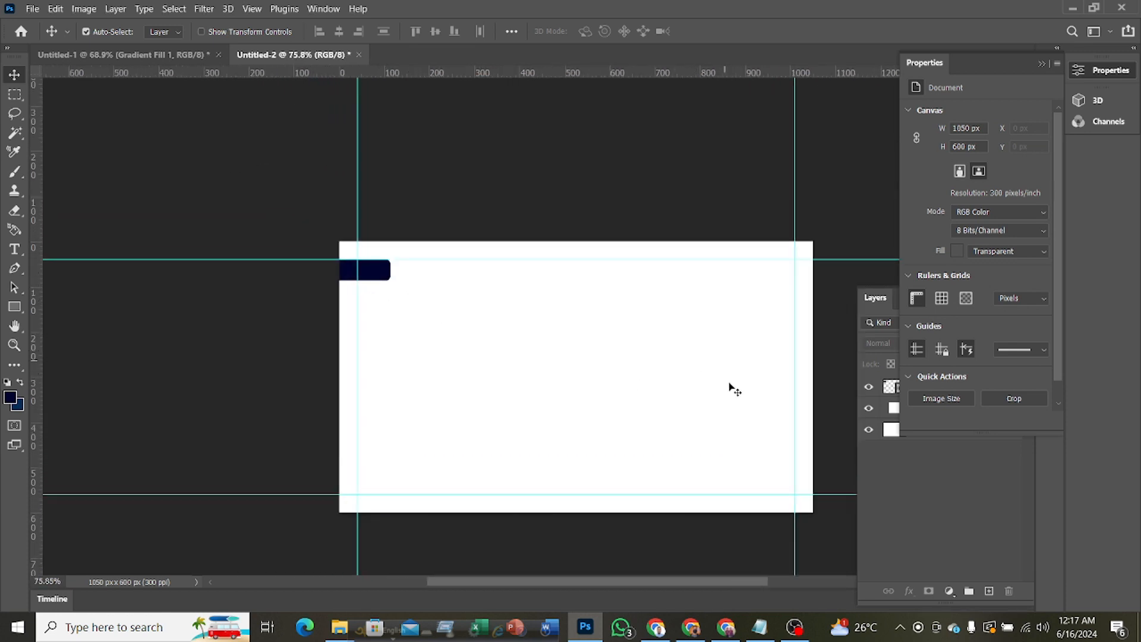
pyautogui.click(1081, 71)
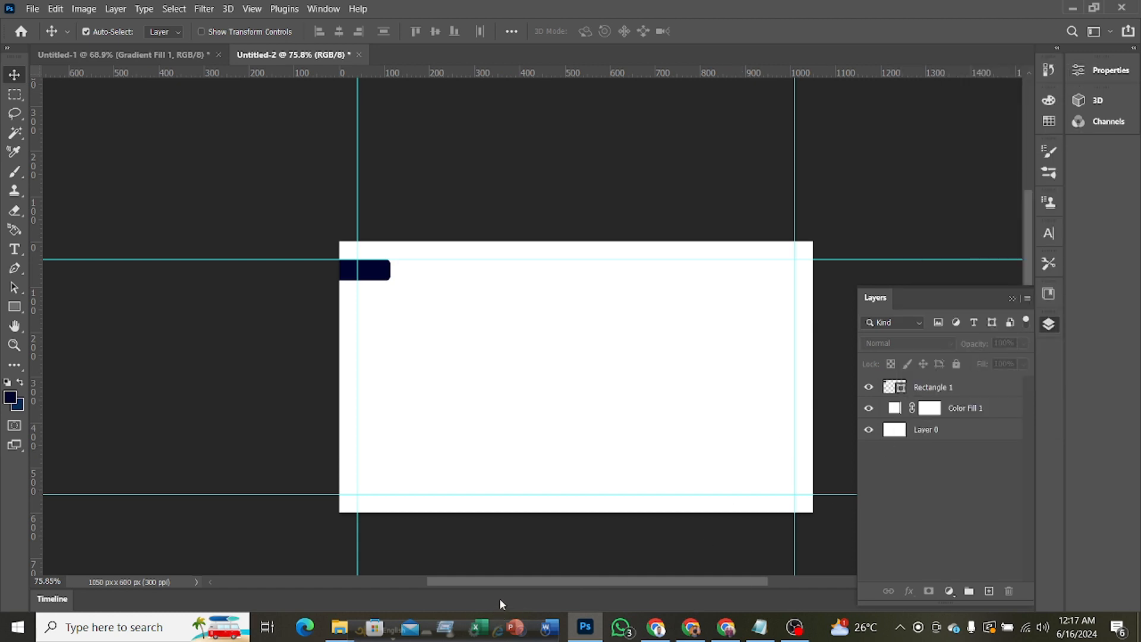
pyautogui.moveTo(517, 584); pyautogui.dragTo(544, 583)
pyautogui.scroll(-5, 622, 390)
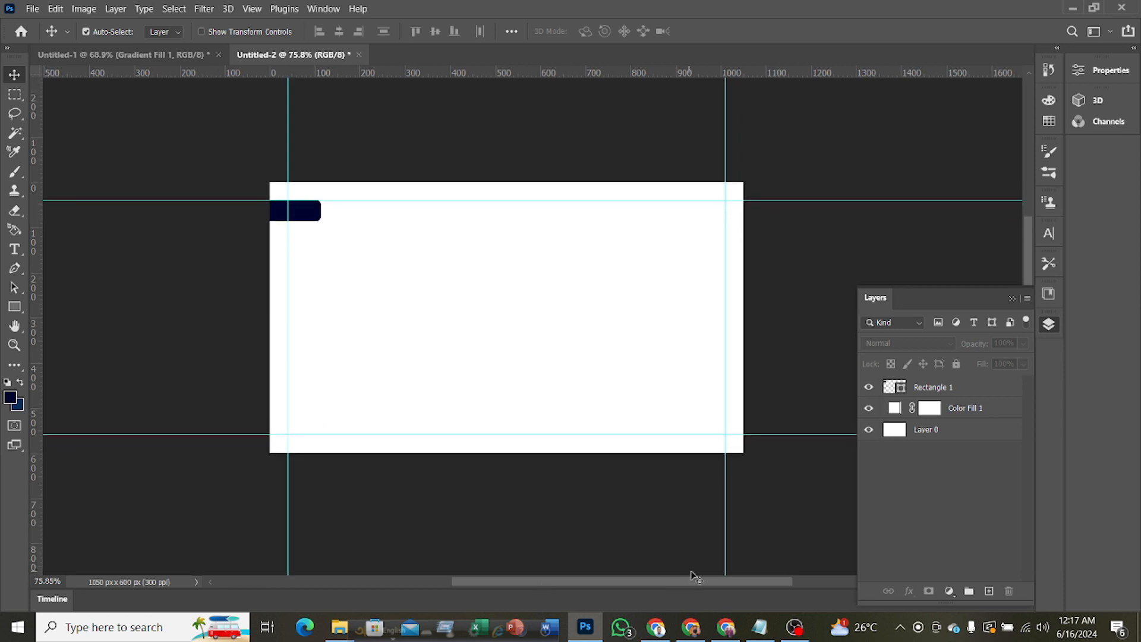
# Switch to Notepad, copy the channel, e-mail and phone lines, and paste them as a text layer on the white card in Photoshop
pyautogui.click(763, 629)
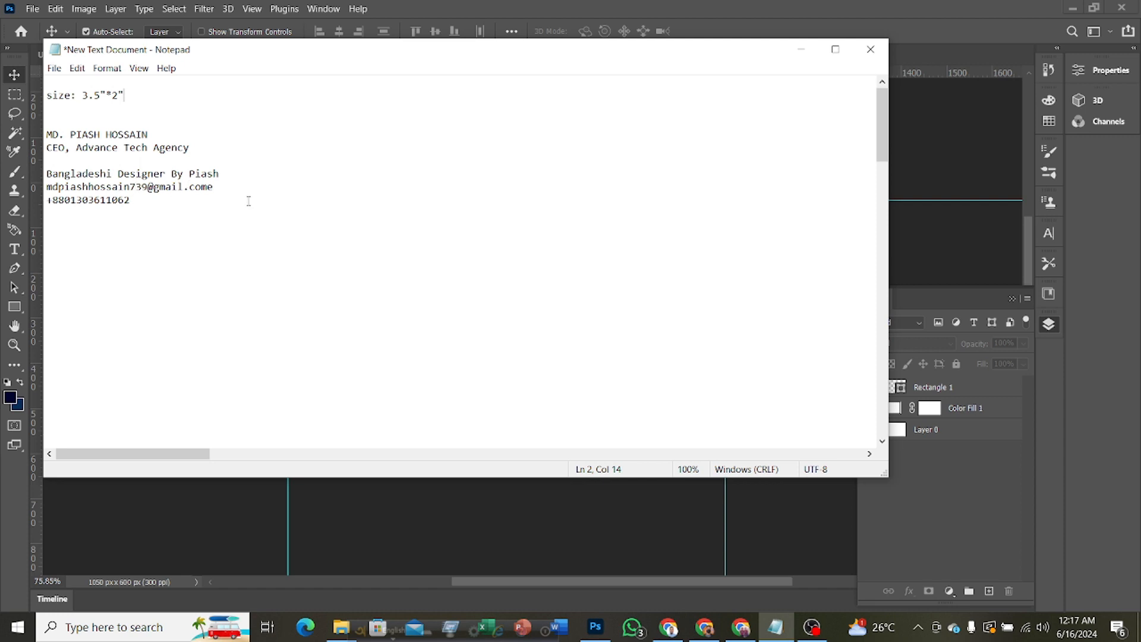
pyautogui.moveTo(128, 201); pyautogui.dragTo(50, 174)
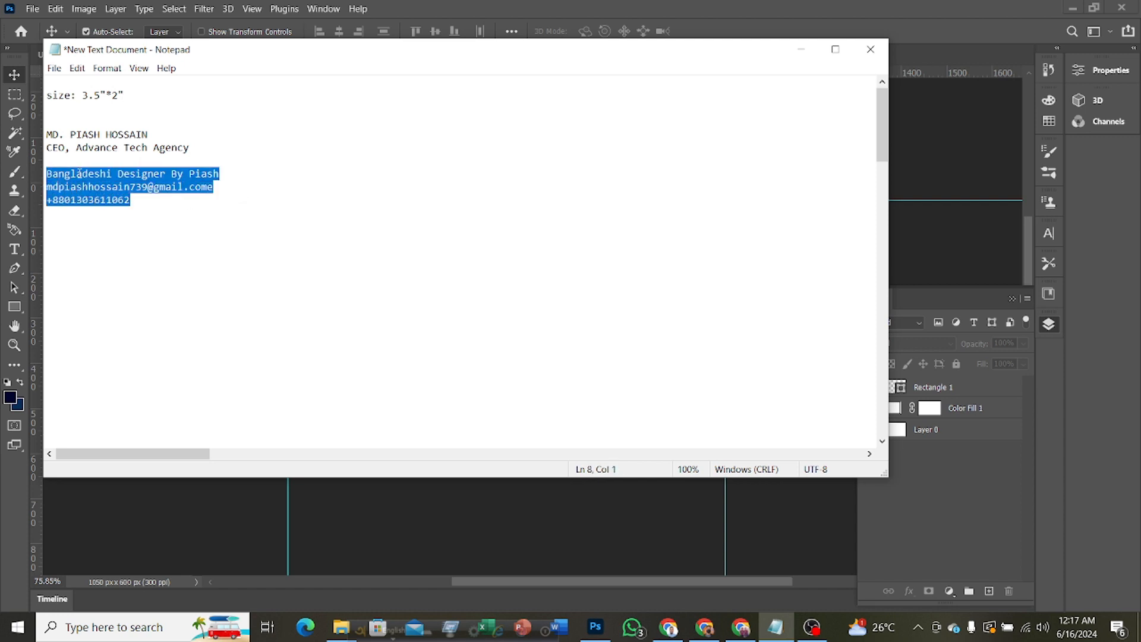
pyautogui.click(802, 49)
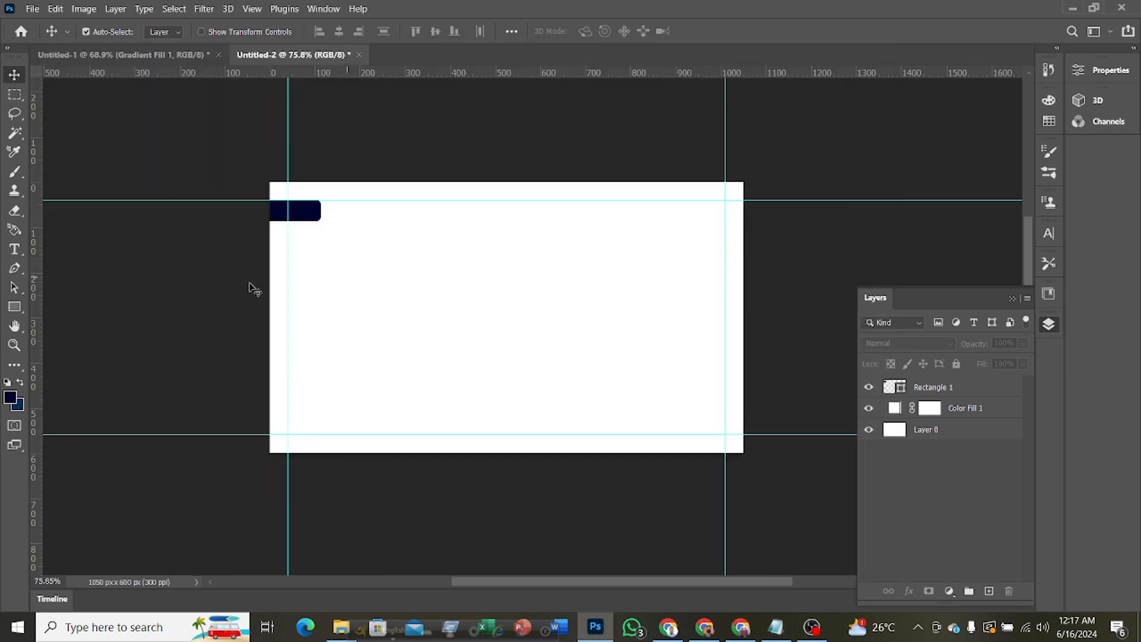
pyautogui.click(305, 269)
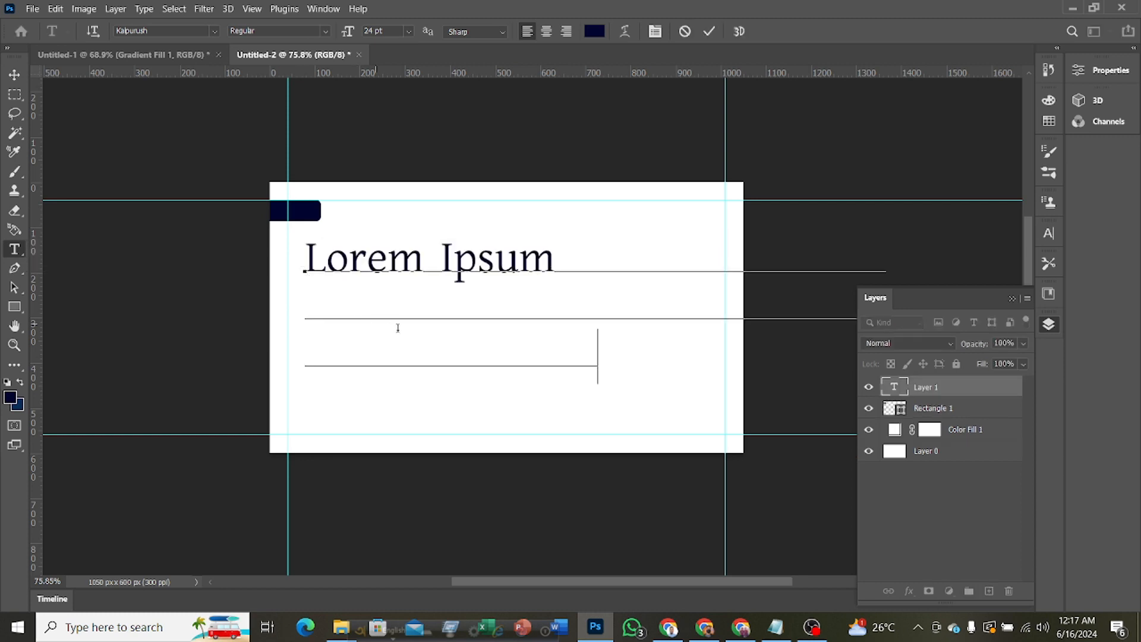
pyautogui.hotkey('ctrl', 'v')
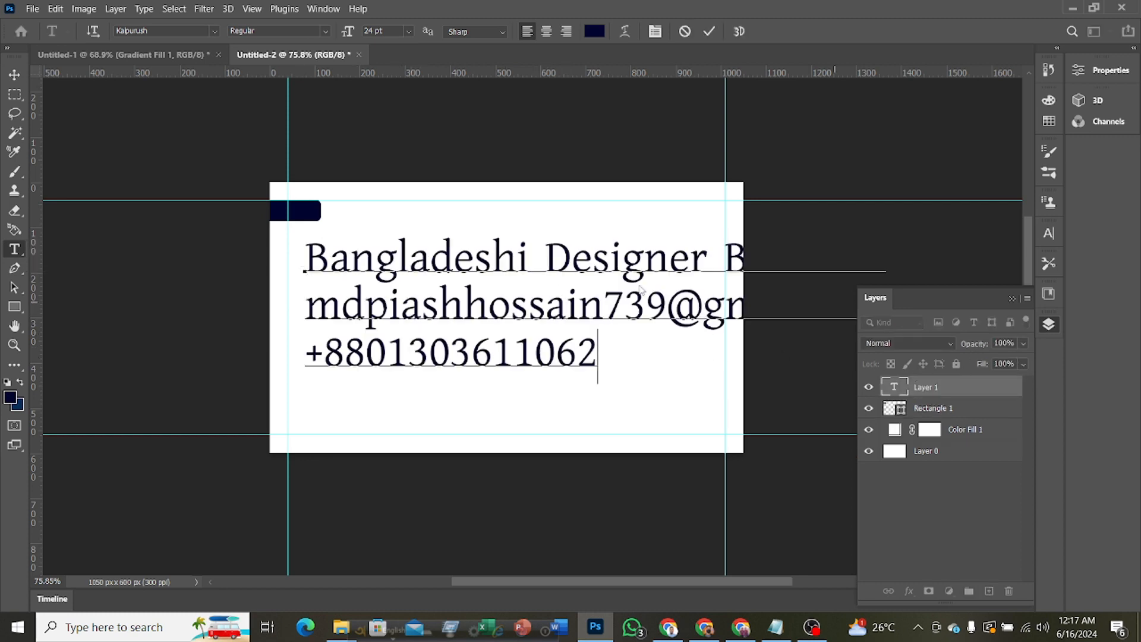
pyautogui.click(710, 32)
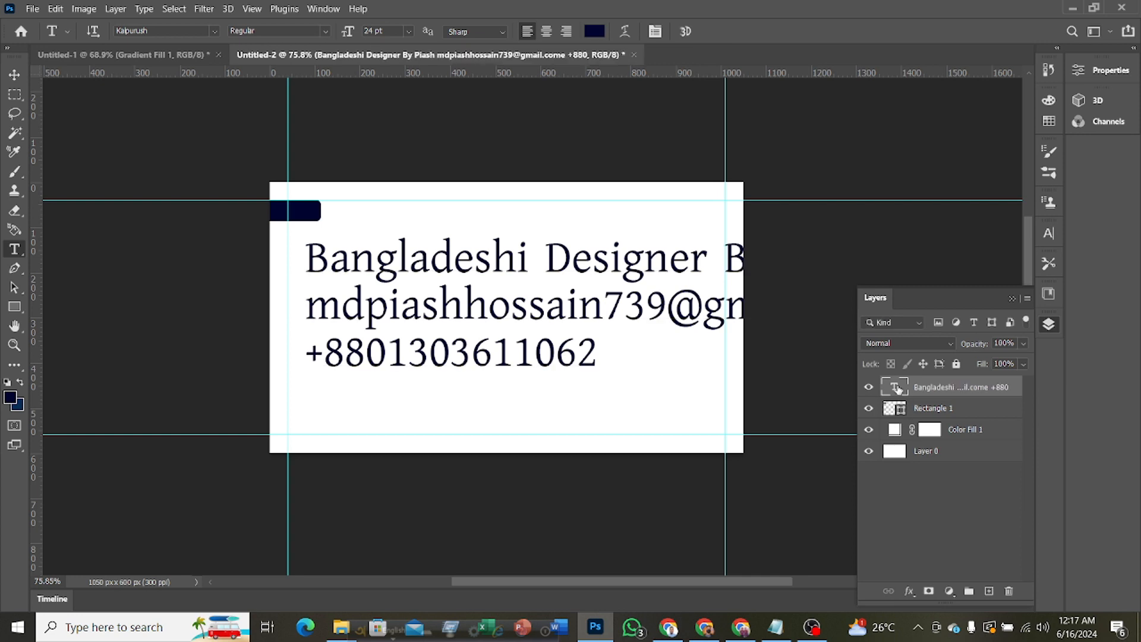
# Set the font size of the pasted contact text to 11 pt
pyautogui.press('Return')
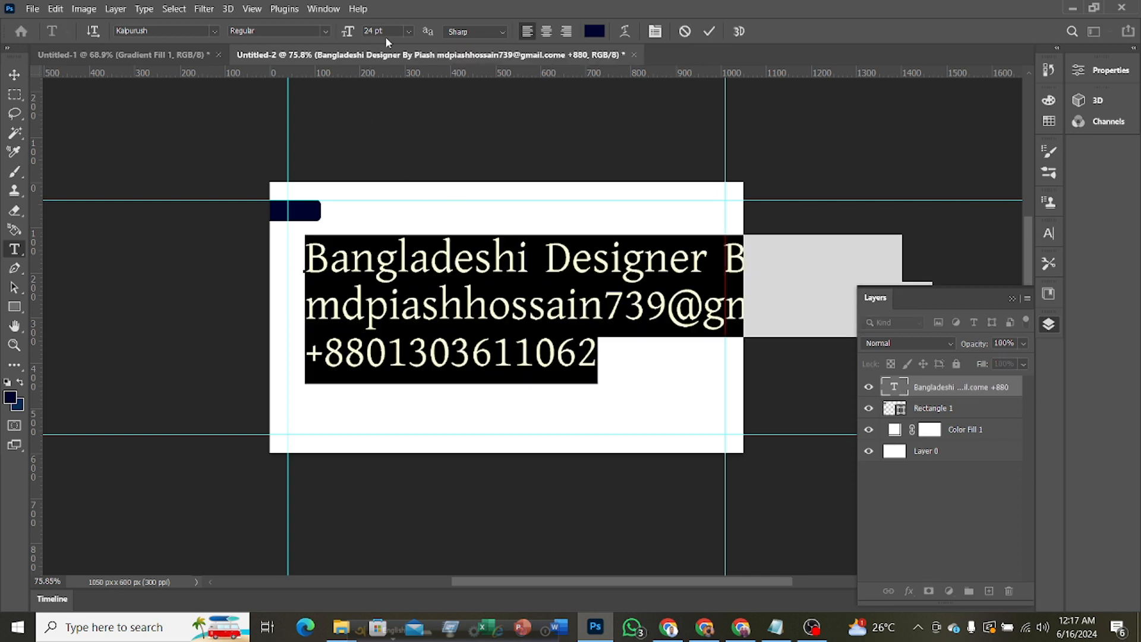
pyautogui.click(411, 31)
pyautogui.click(390, 143)
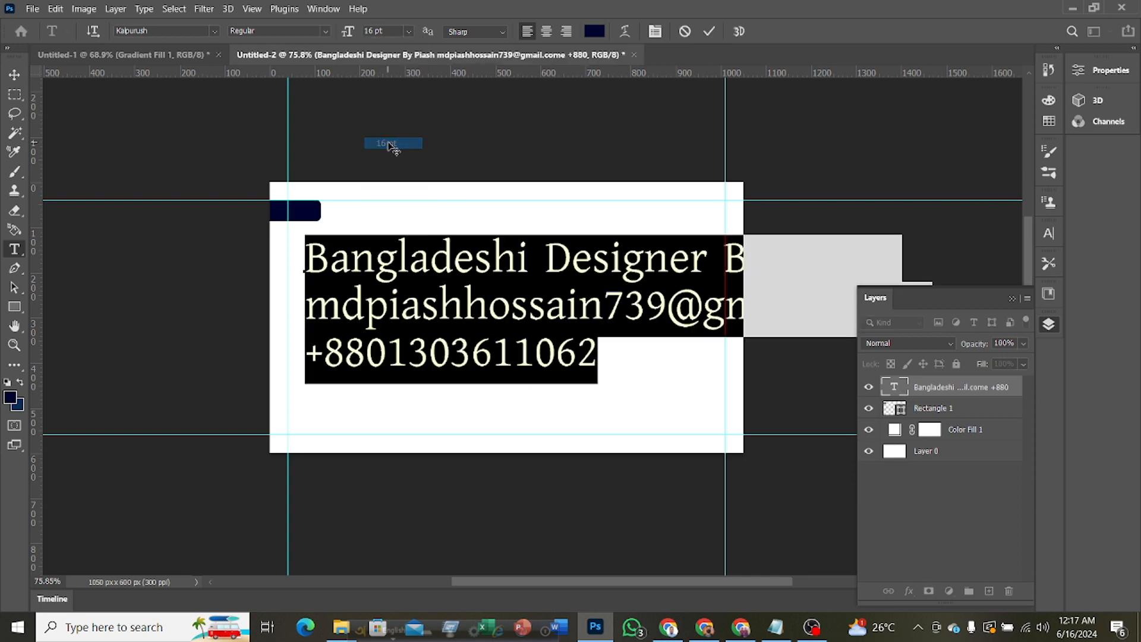
pyautogui.click(409, 32)
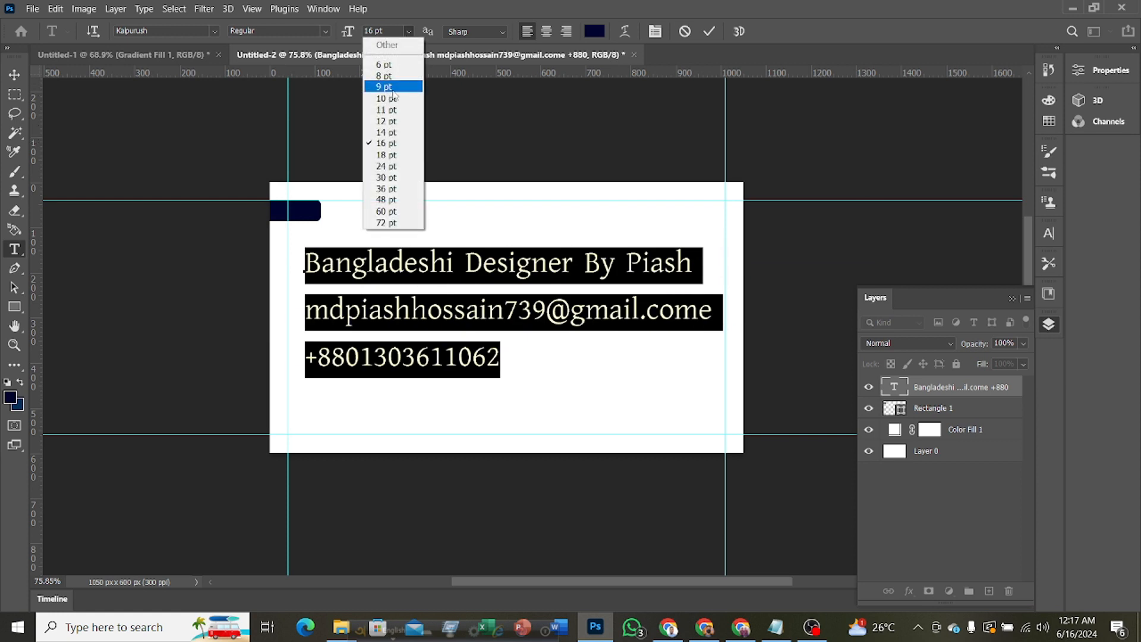
pyautogui.click(388, 108)
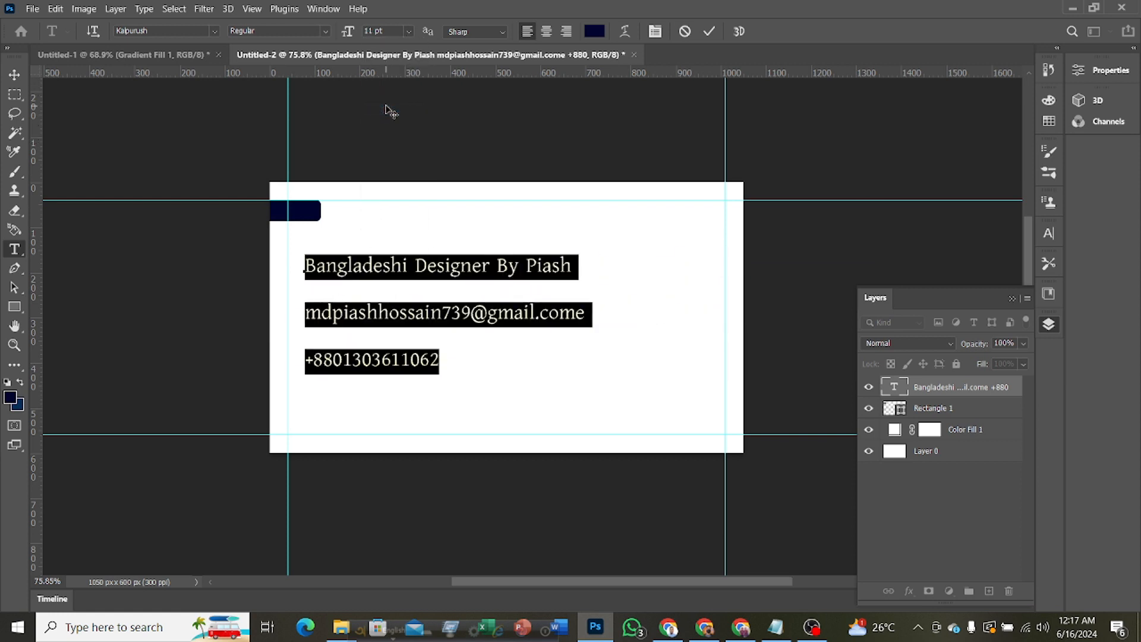
pyautogui.click(709, 31)
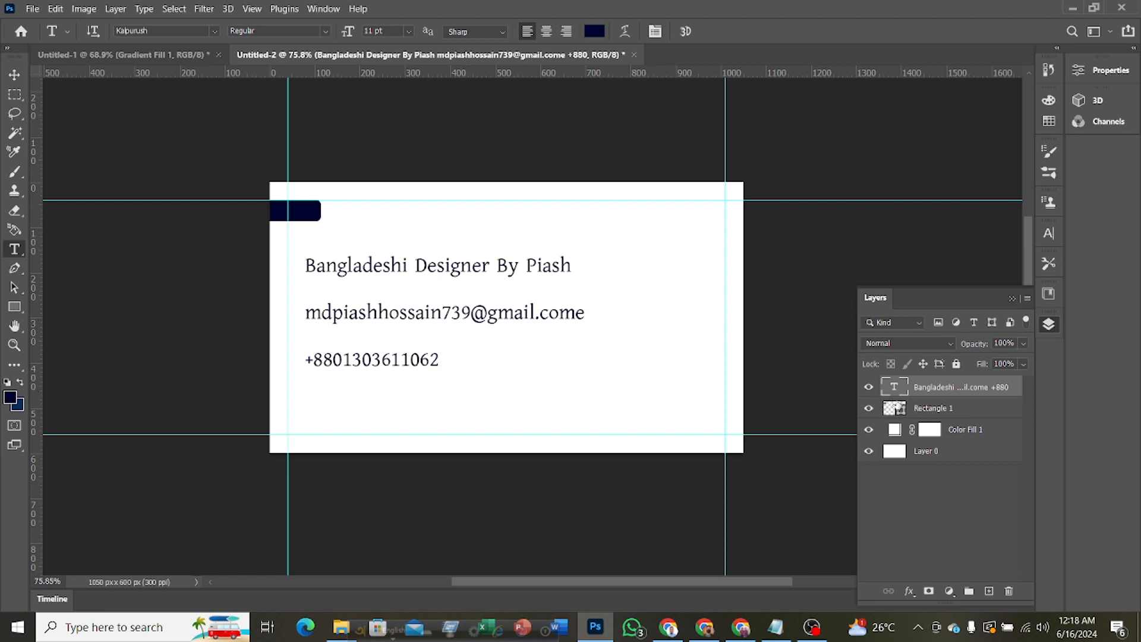
# Hide the contact text layer and place the youtube (1) and telephone-symbol-button icons as linked images near the card's right edge, resized to fit between the guides
pyautogui.click(870, 387)
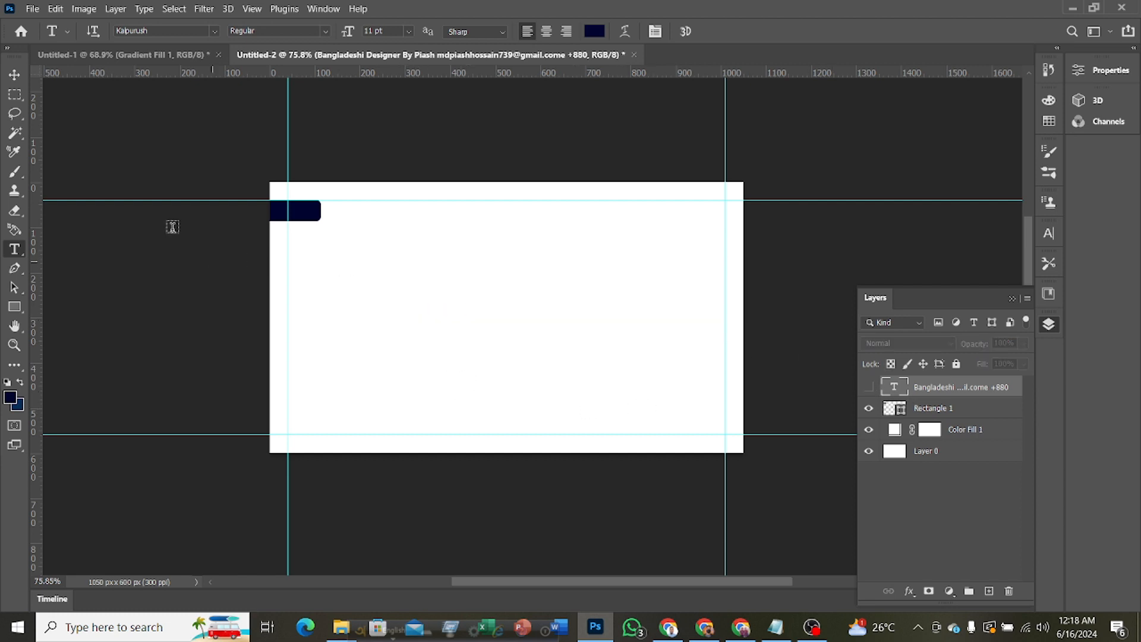
pyautogui.click(32, 8)
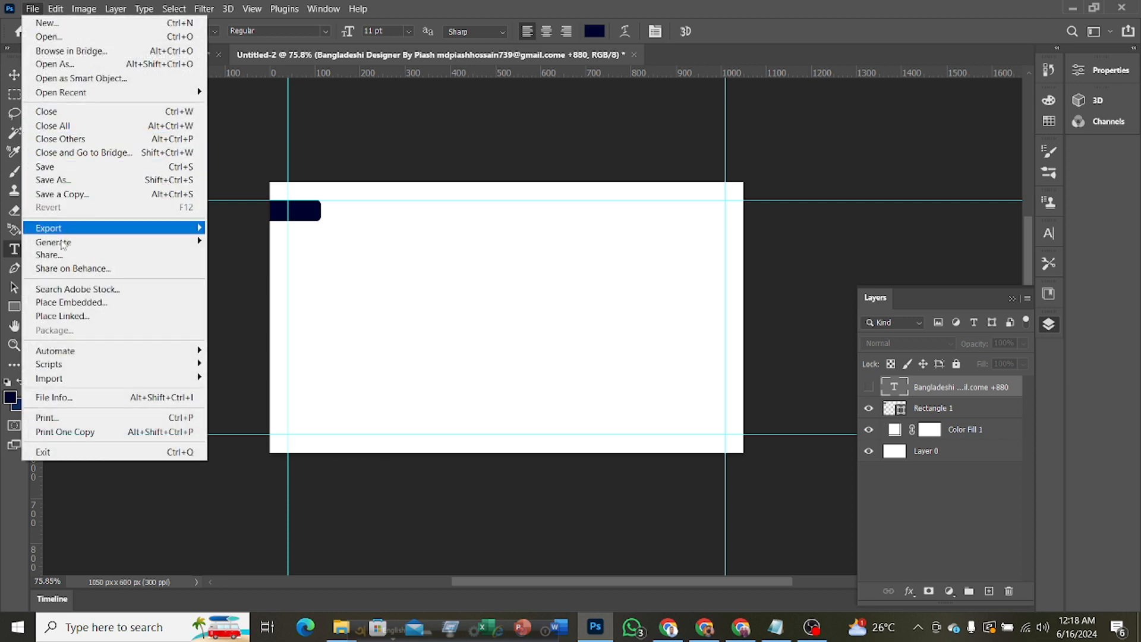
pyautogui.click(79, 320)
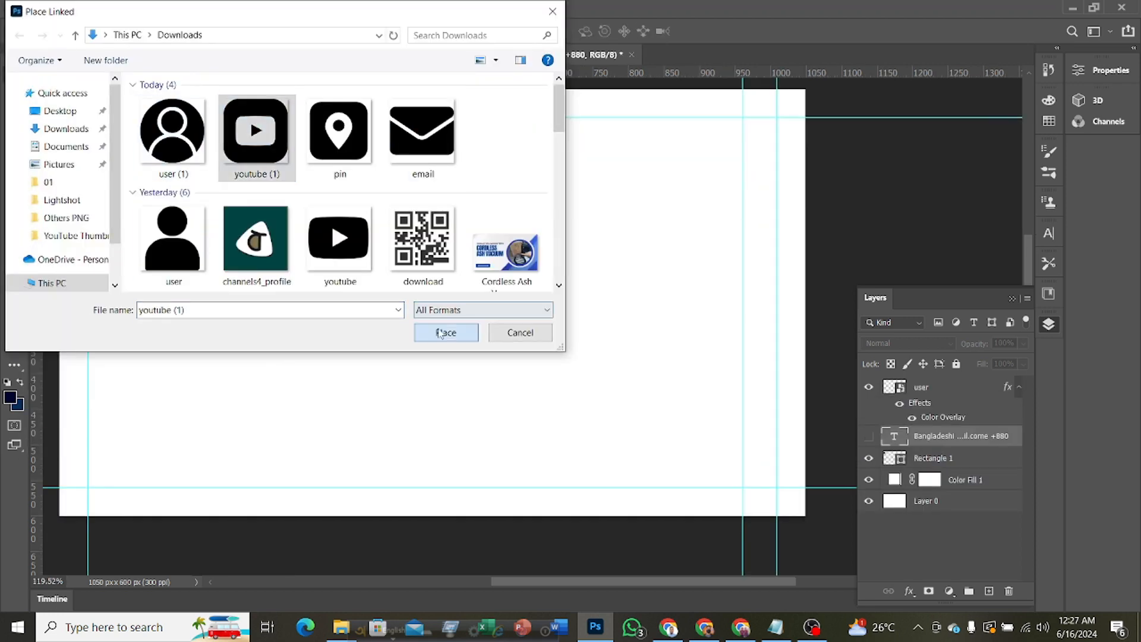
pyautogui.click(444, 331)
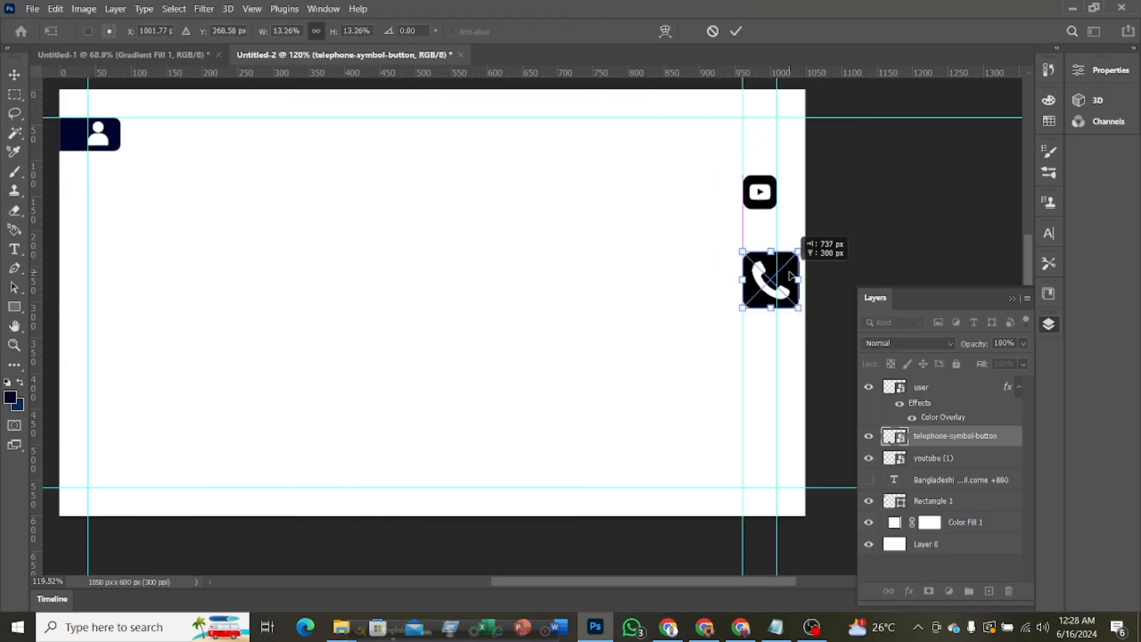
pyautogui.press('Return')
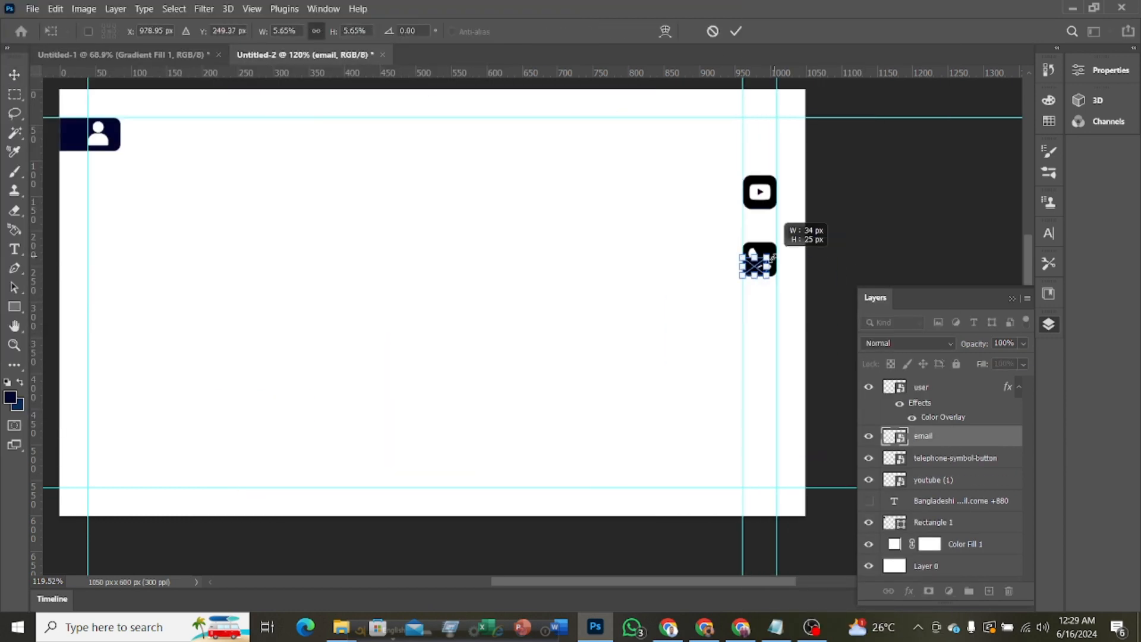
# Line up the email, telephone and pin icons below the YouTube icon in one evenly spaced column between the vertical guides
pyautogui.moveTo(772, 256); pyautogui.dragTo(773, 321)
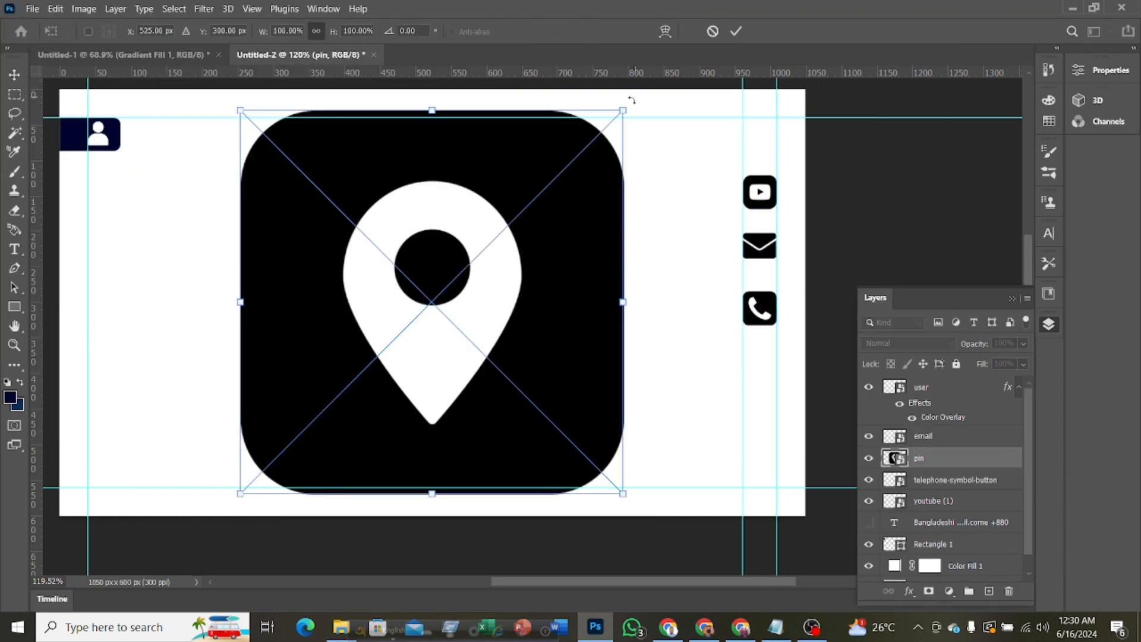
pyautogui.press('Return')
pyautogui.keyDown('shift'); pyautogui.click(933, 437); pyautogui.keyUp('shift')
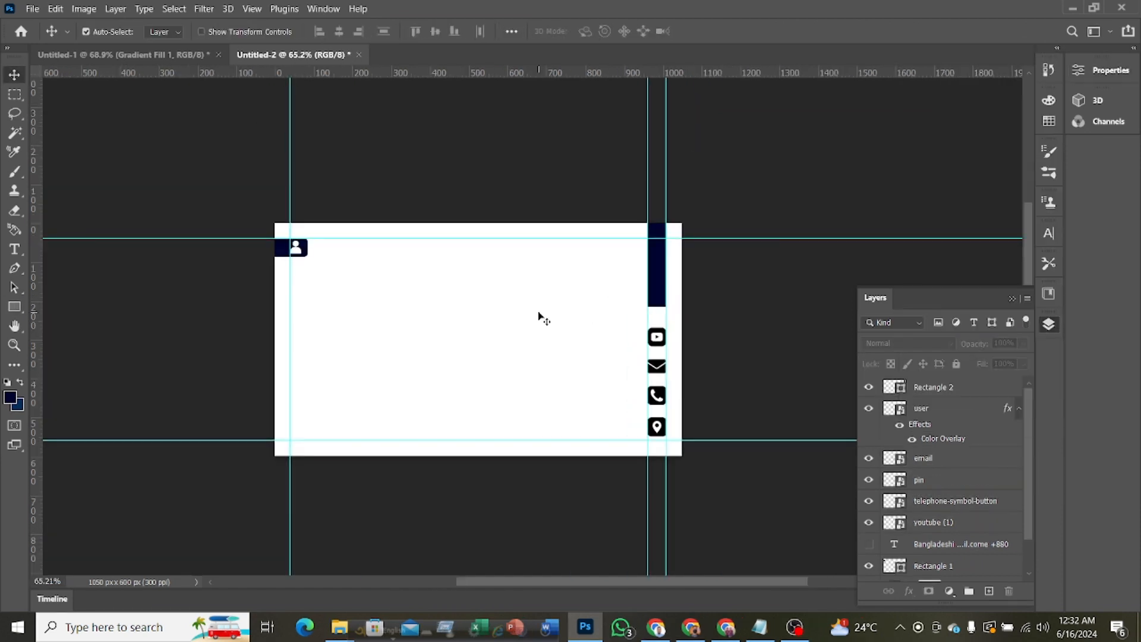
# Add the cardholder's name in bold navy text beside the user icon, with a smaller Professional Designer line beneath it
pyautogui.moveTo(660, 294); pyautogui.dragTo(459, 298)
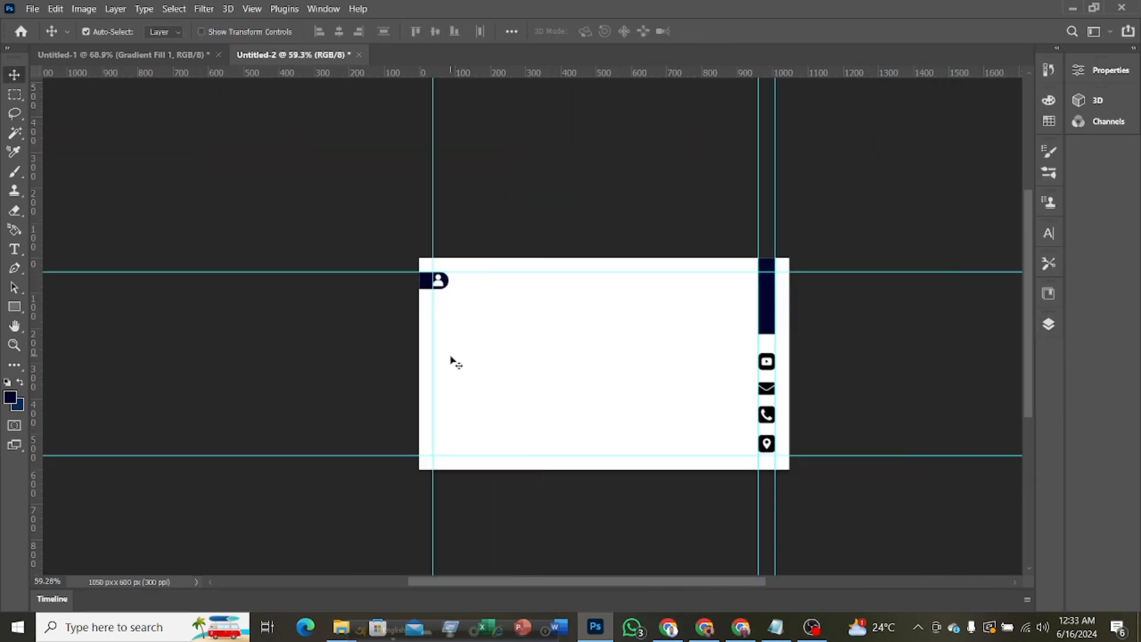
pyautogui.press('t')
pyautogui.click(464, 284)
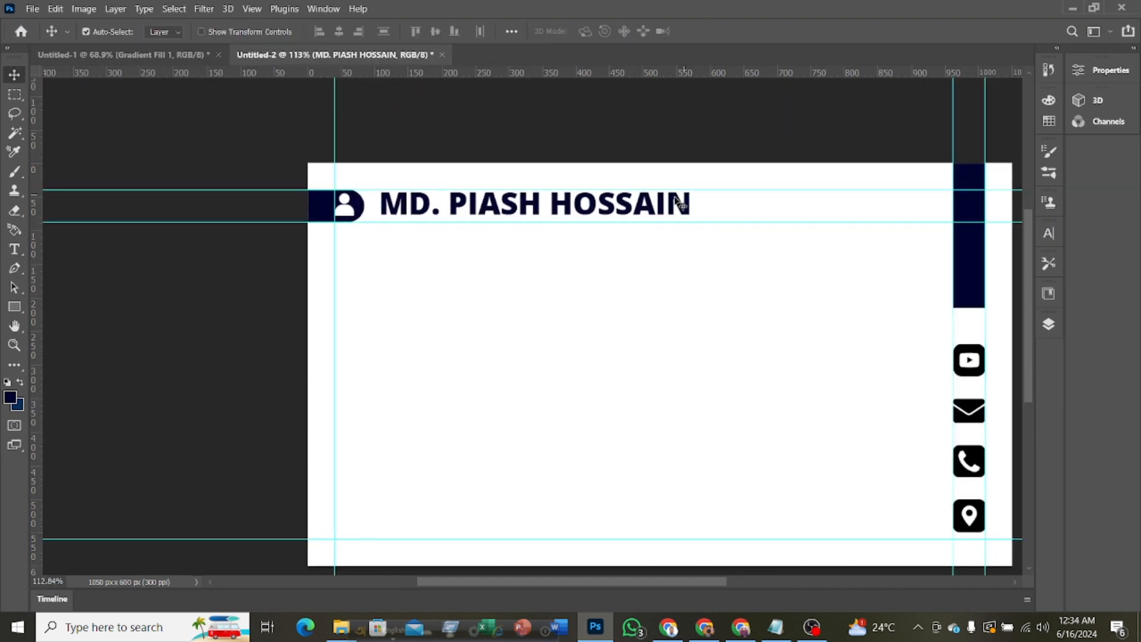
pyautogui.moveTo(469, 216); pyautogui.dragTo(469, 243)
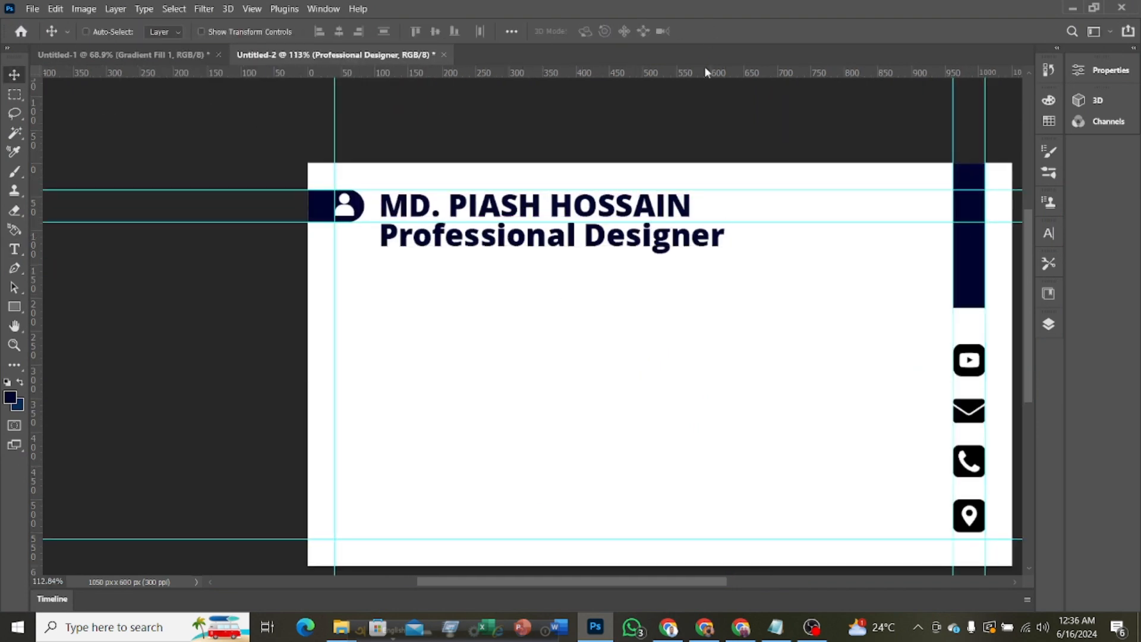
pyautogui.hotkey('ctrl', 't')
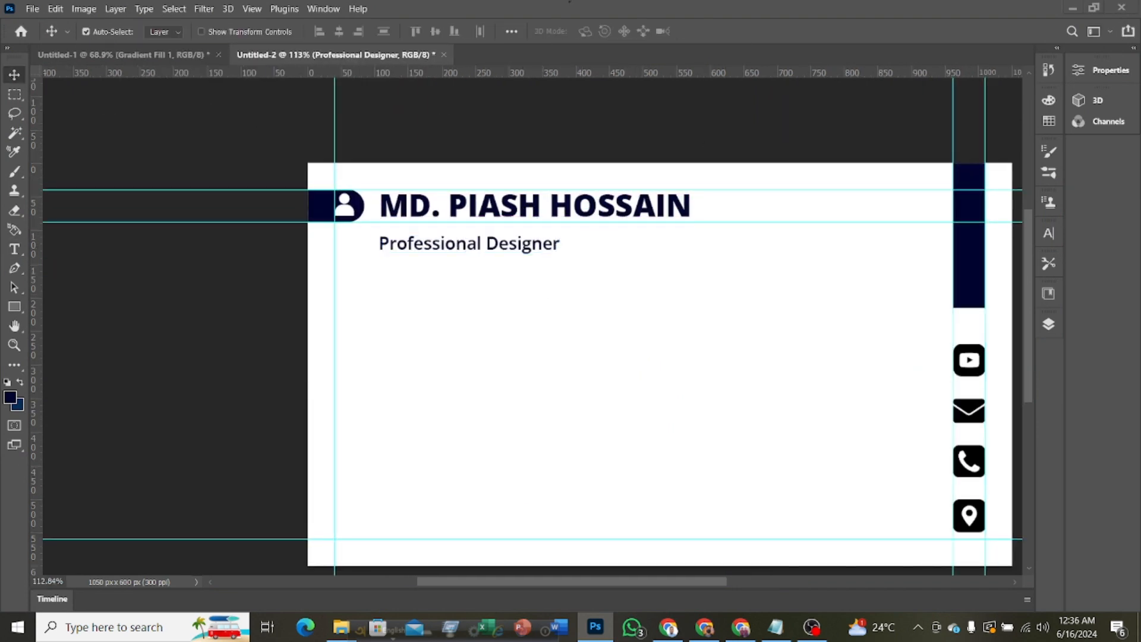
# Split the contact text into separate lines beside their matching icons and enter the address line beside the pin icon
pyautogui.moveTo(406, 212); pyautogui.dragTo(624, 287)
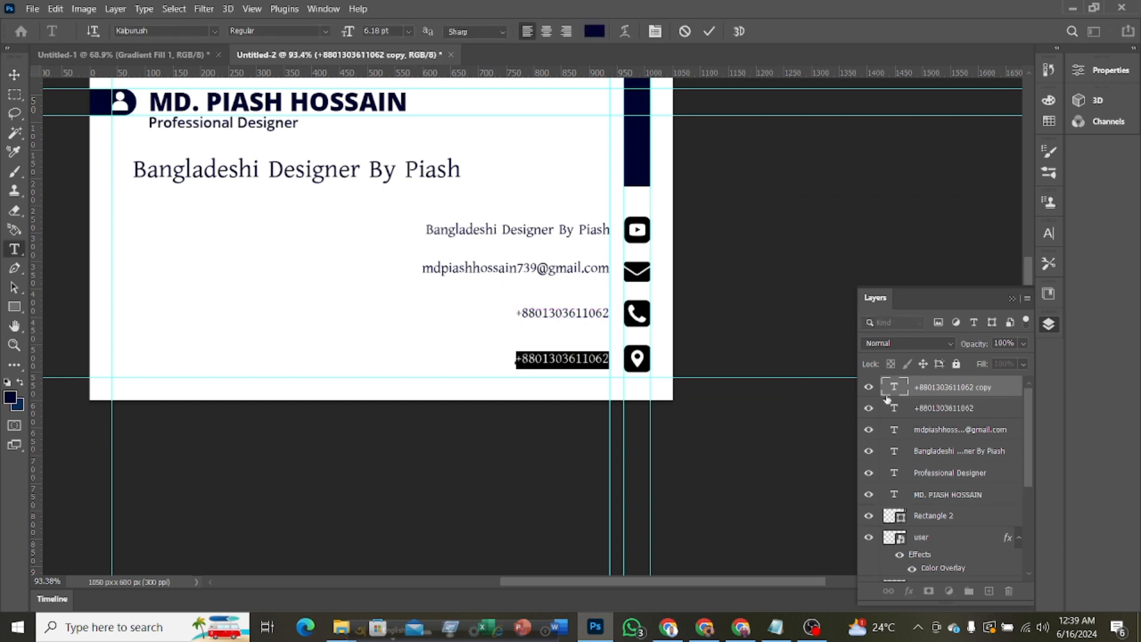
pyautogui.write('Akkelpur, Joypurhat, Bangladesh')
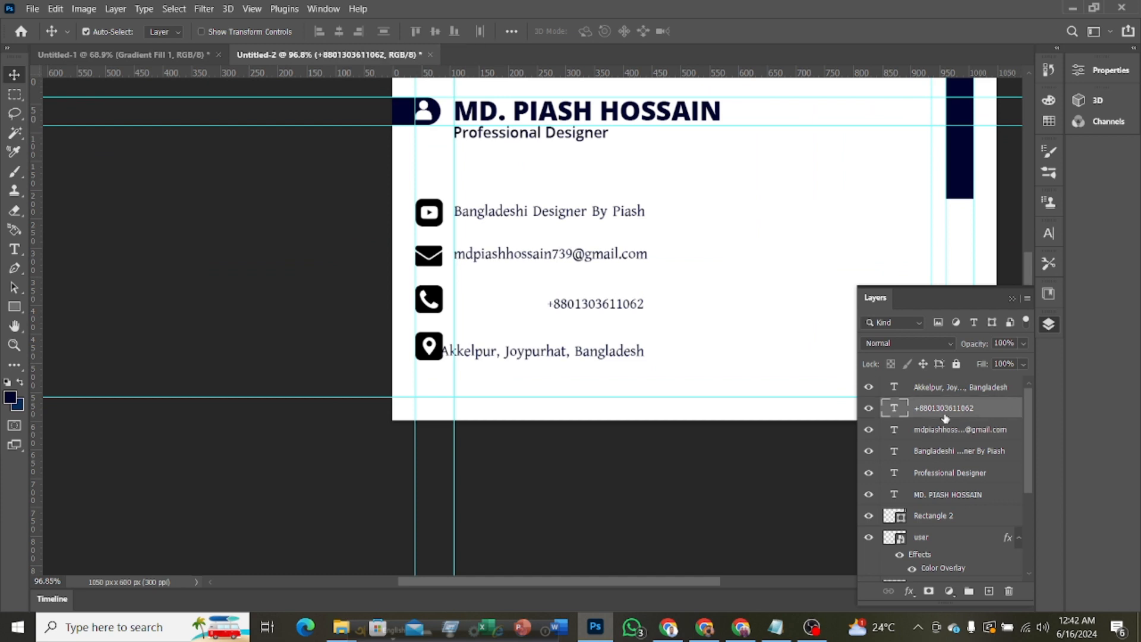
pyautogui.click(932, 387)
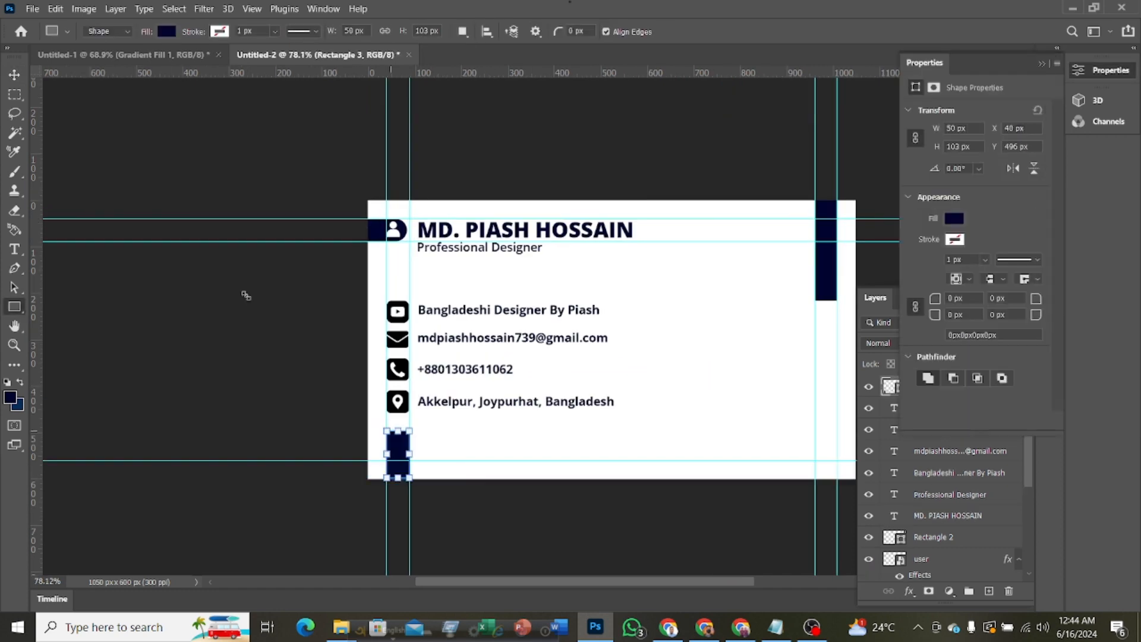
# Move the 50 px wide navy rectangle to the card's upper right edge and place the download QR code at 128 by 128 px beside the contact lines
pyautogui.moveTo(397, 455); pyautogui.dragTo(825, 191)
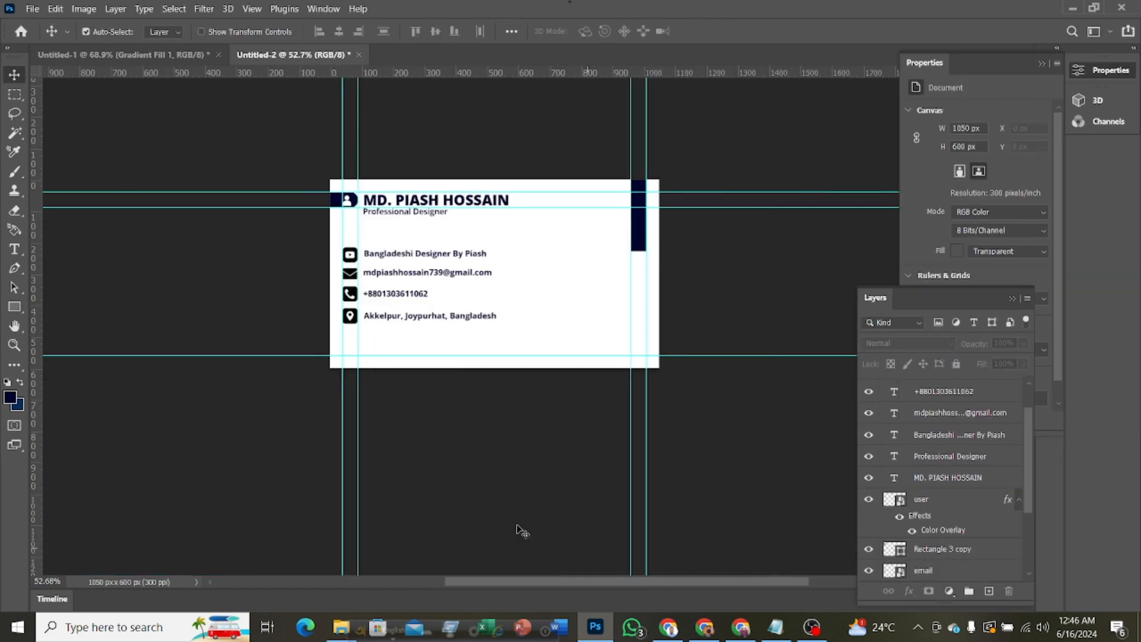
pyautogui.click(32, 9)
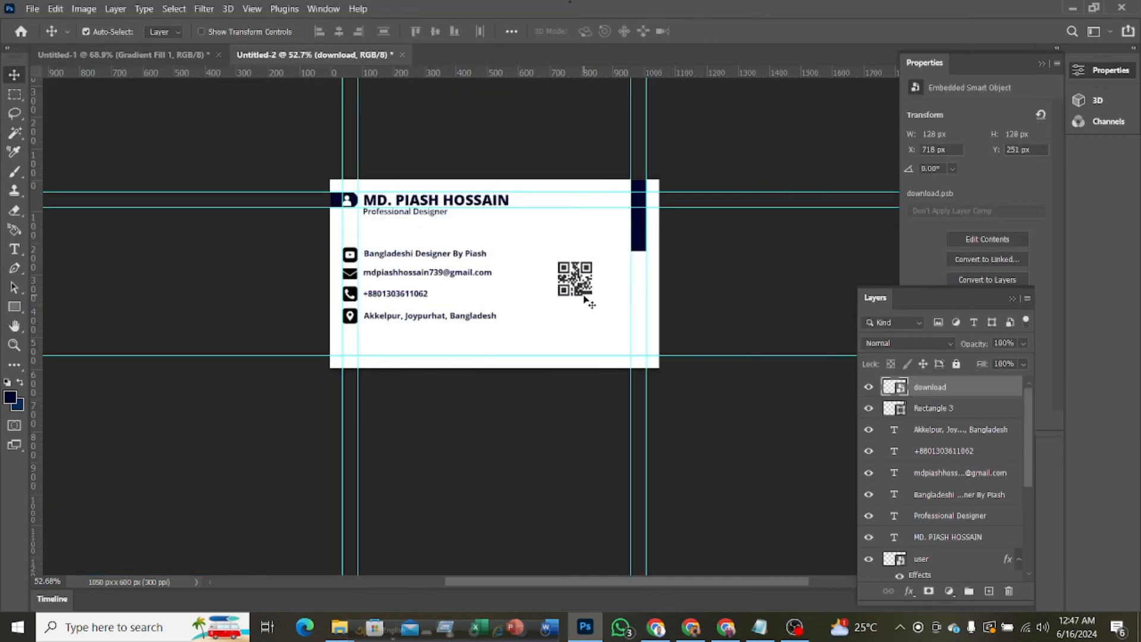
pyautogui.moveTo(576, 281); pyautogui.dragTo(577, 295)
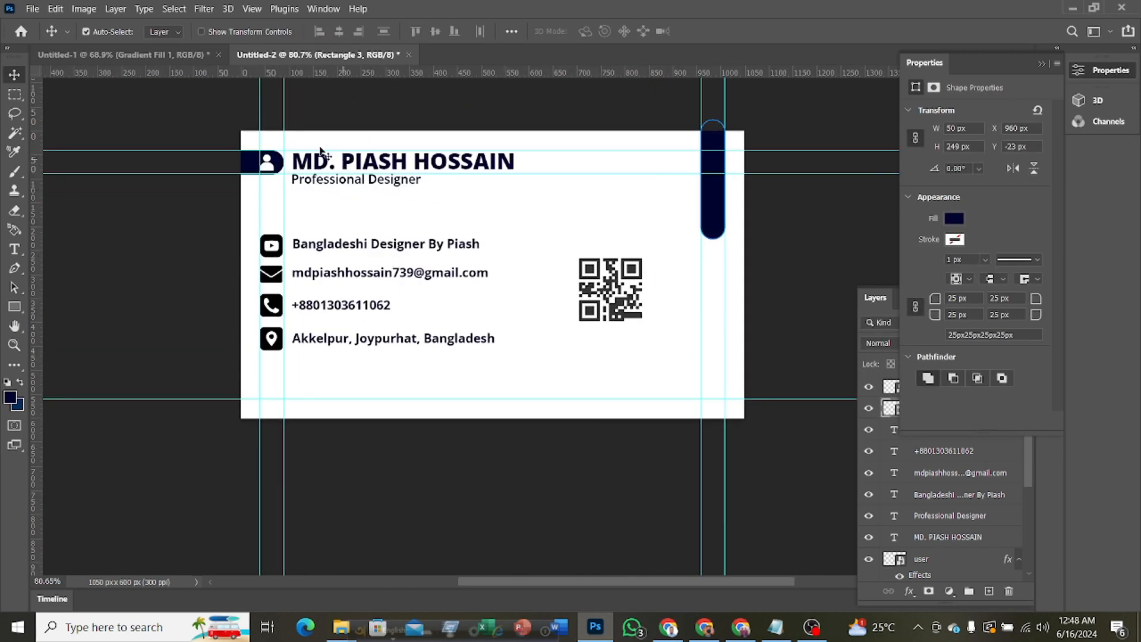
# Remove all the vertical guides and the two upper horizontal guides from the card, then deselect the navy bar
pyautogui.moveTo(33, 138)
pyautogui.mouseDown()
pyautogui.moveTo(55, 138)
pyautogui.moveTo(35, 139)
pyautogui.mouseUp()
pyautogui.hotkey('ctrl', 'z')
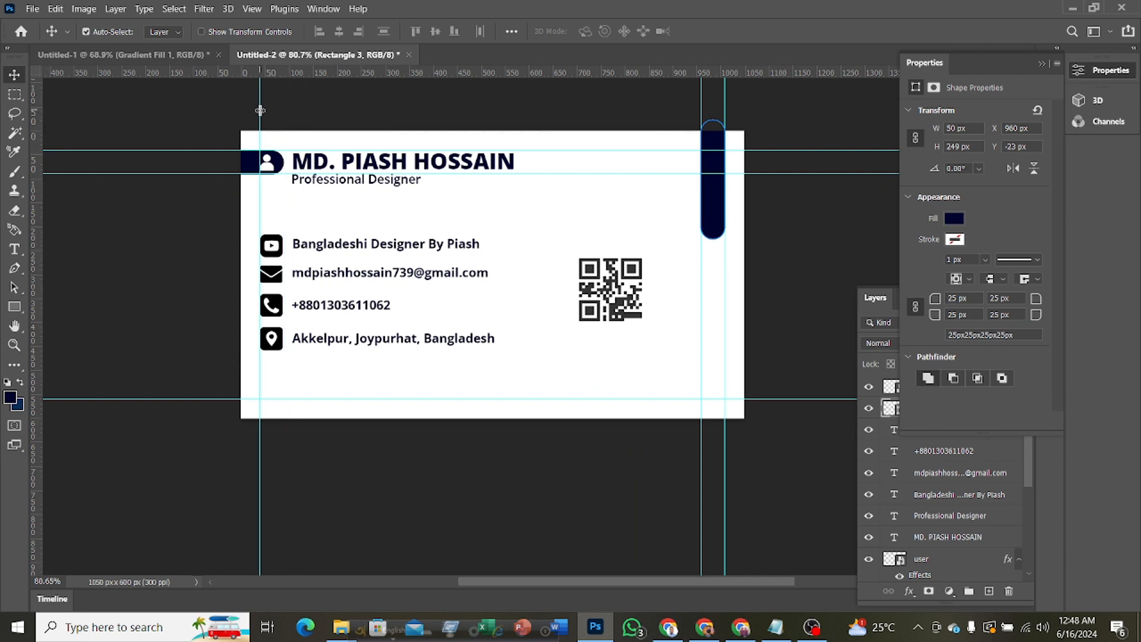
pyautogui.moveTo(260, 110); pyautogui.dragTo(33, 119)
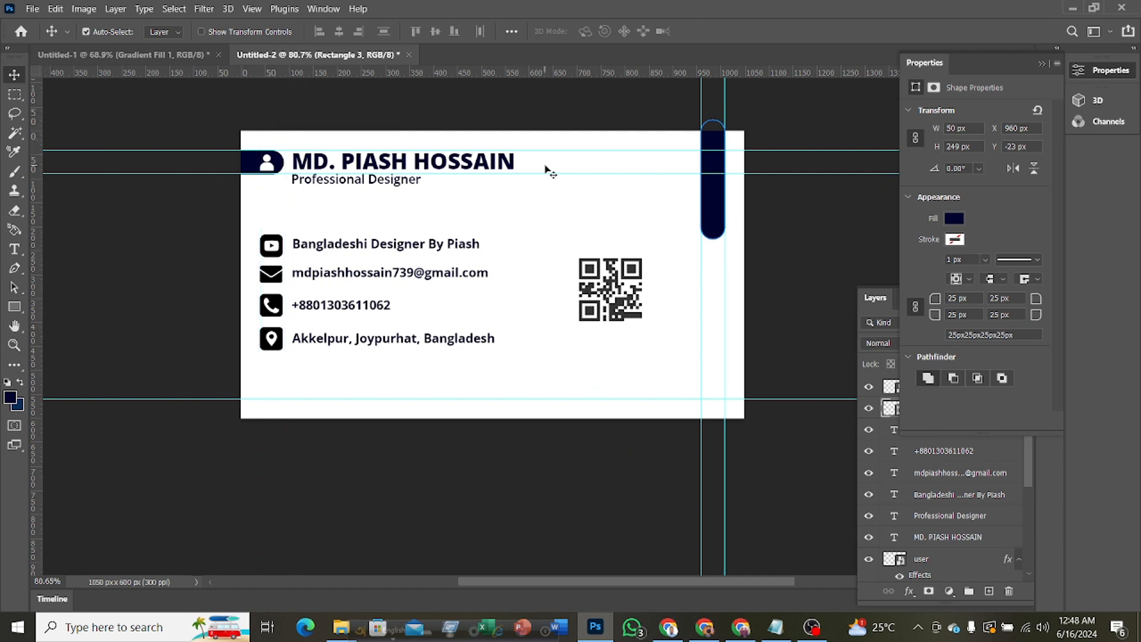
pyautogui.moveTo(561, 173); pyautogui.dragTo(597, 48)
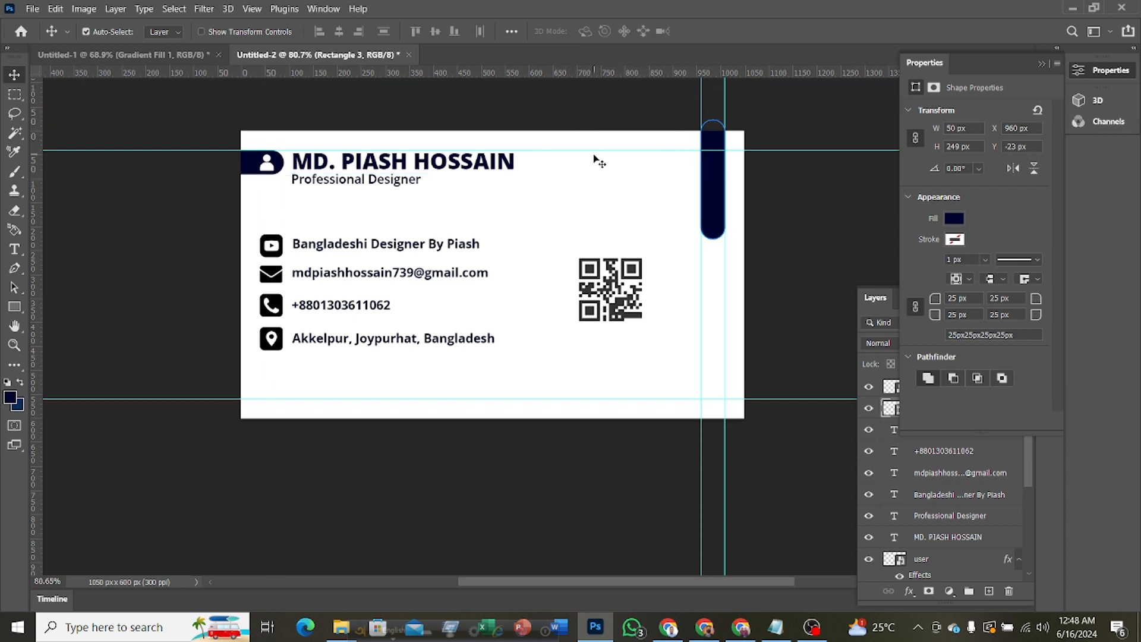
pyautogui.moveTo(593, 151); pyautogui.dragTo(612, 53)
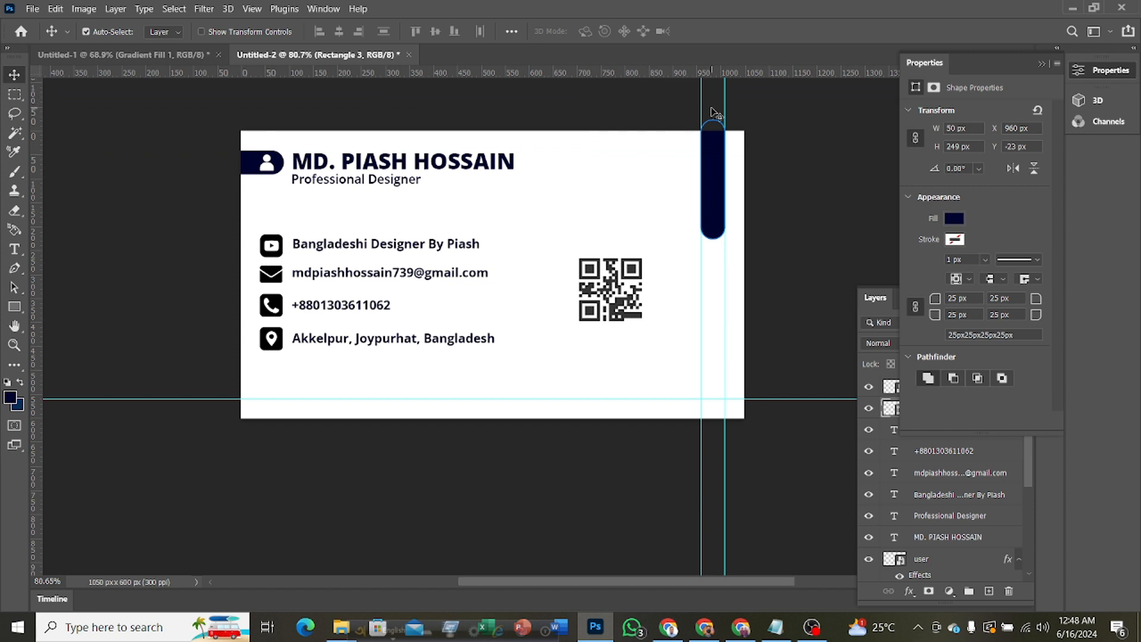
pyautogui.moveTo(701, 98); pyautogui.dragTo(27, 152)
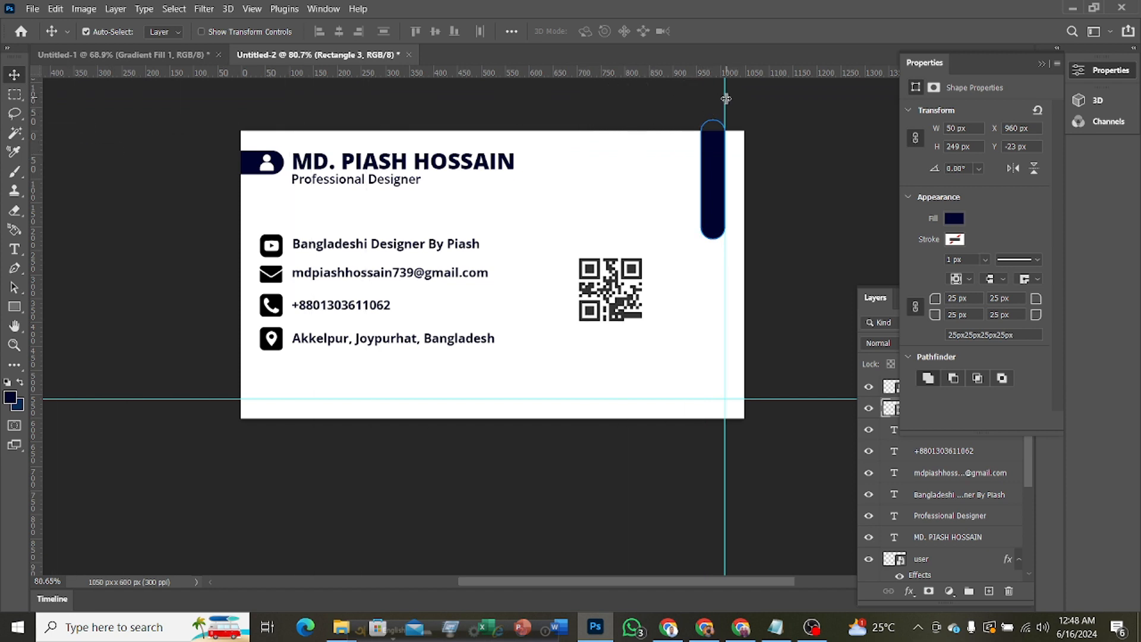
pyautogui.moveTo(726, 98); pyautogui.dragTo(25, 153)
pyautogui.click(177, 164)
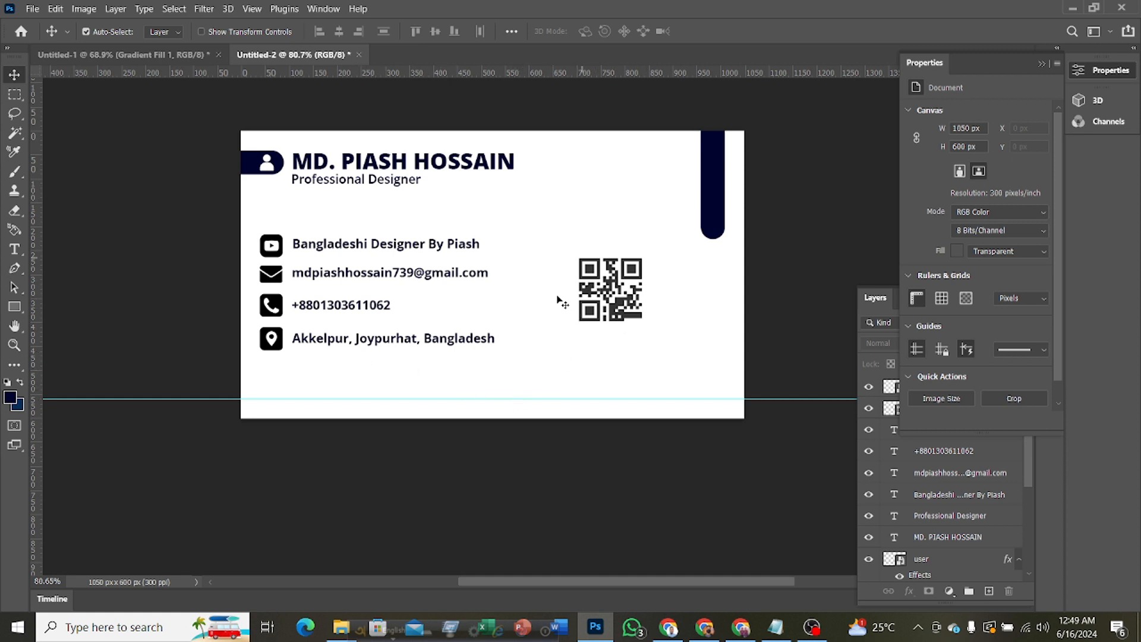
pyautogui.scroll(-3, 681, 345)
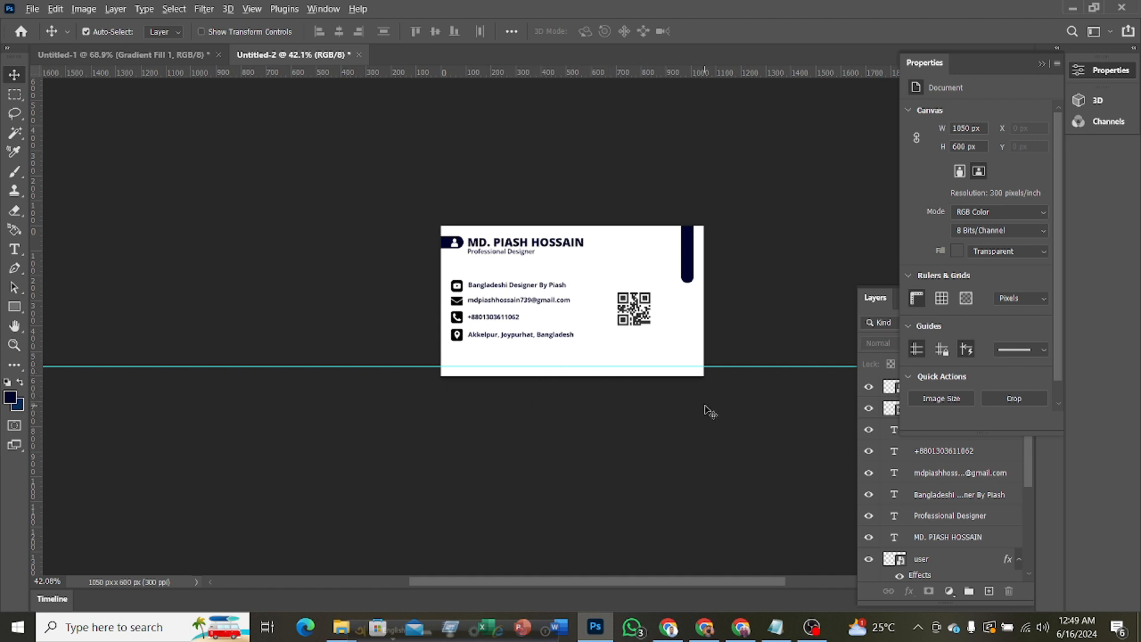
# Draw a navy rectangle about 1229 by 113 px over the strip below the horizontal guide, deselect it and remove that guide
pyautogui.scroll(2, 709, 410)
pyautogui.scroll(1, 690, 402)
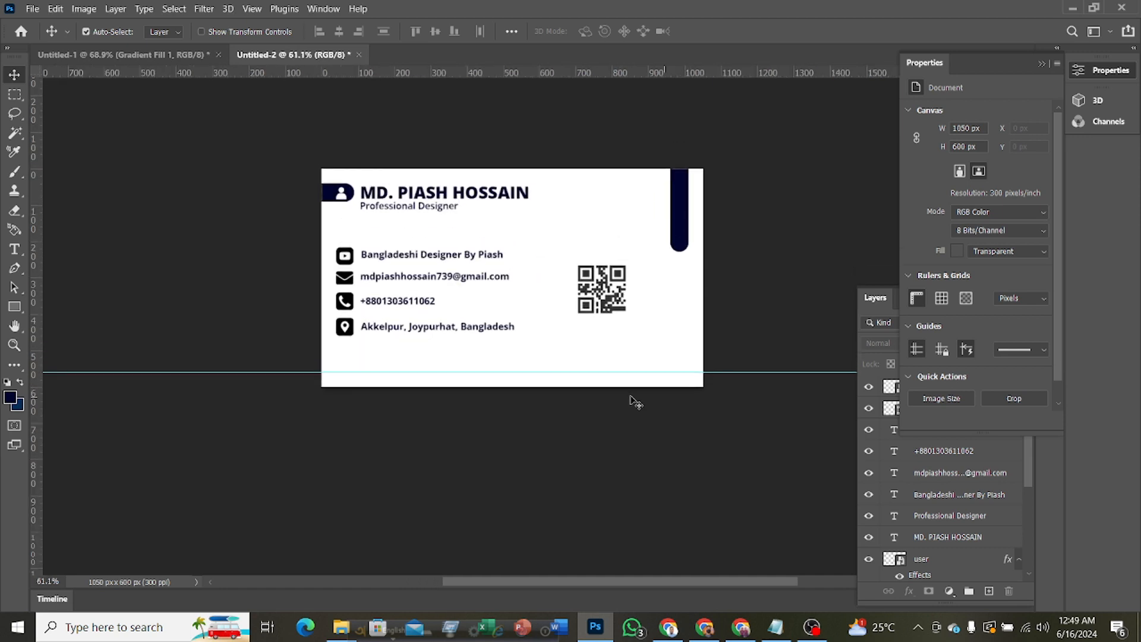
pyautogui.click(14, 306)
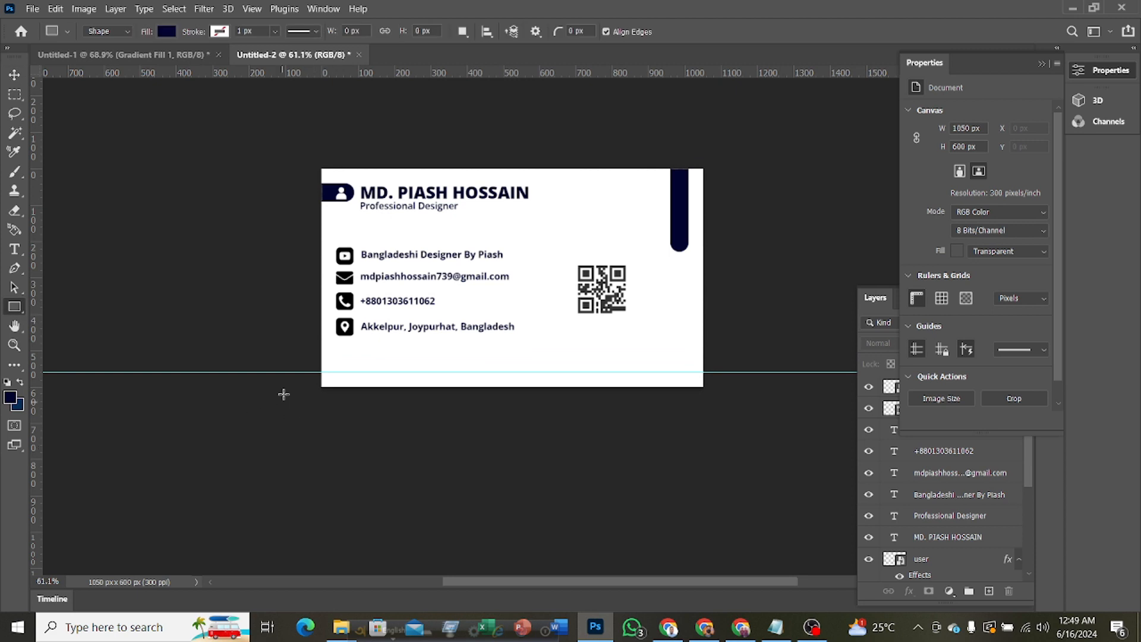
pyautogui.moveTo(291, 372); pyautogui.dragTo(738, 413)
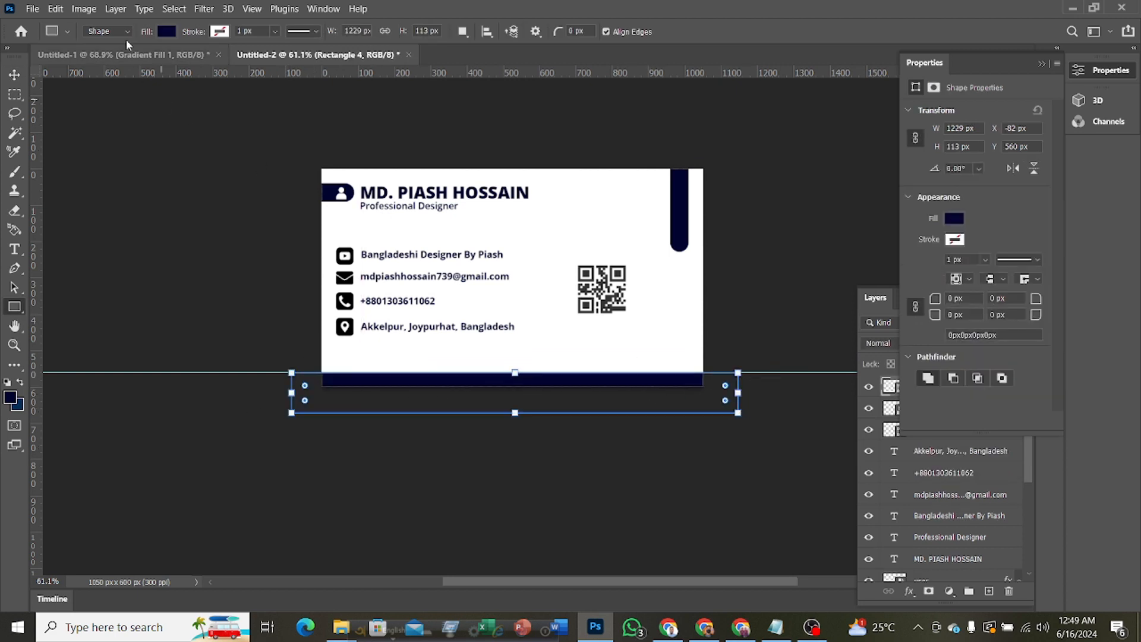
pyautogui.click(15, 74)
pyautogui.click(196, 200)
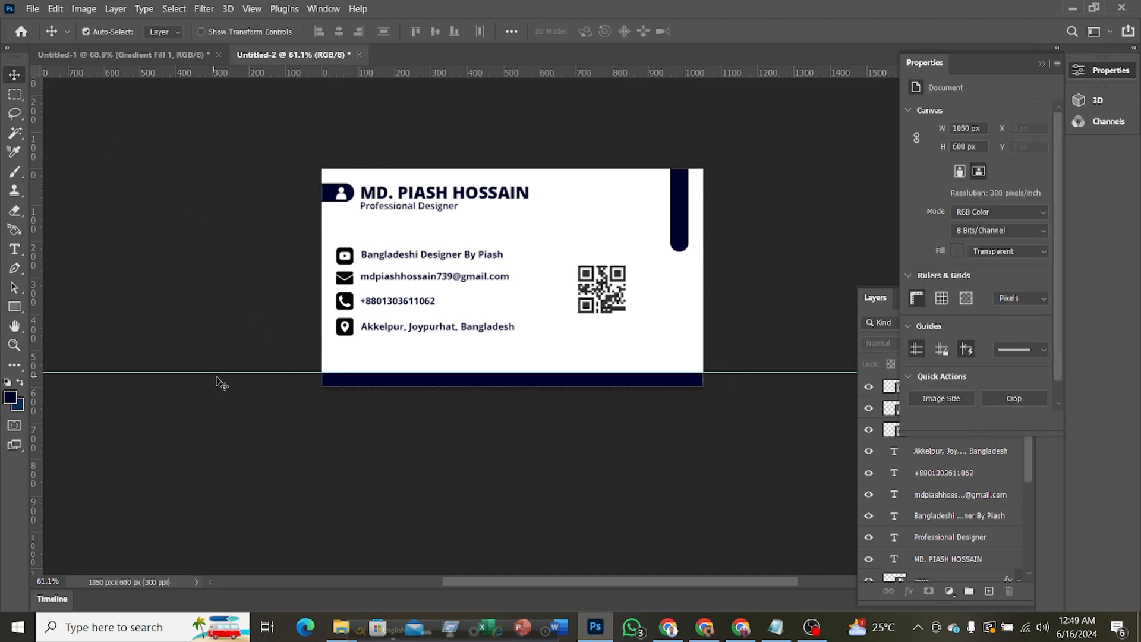
pyautogui.moveTo(246, 127); pyautogui.dragTo(248, 57)
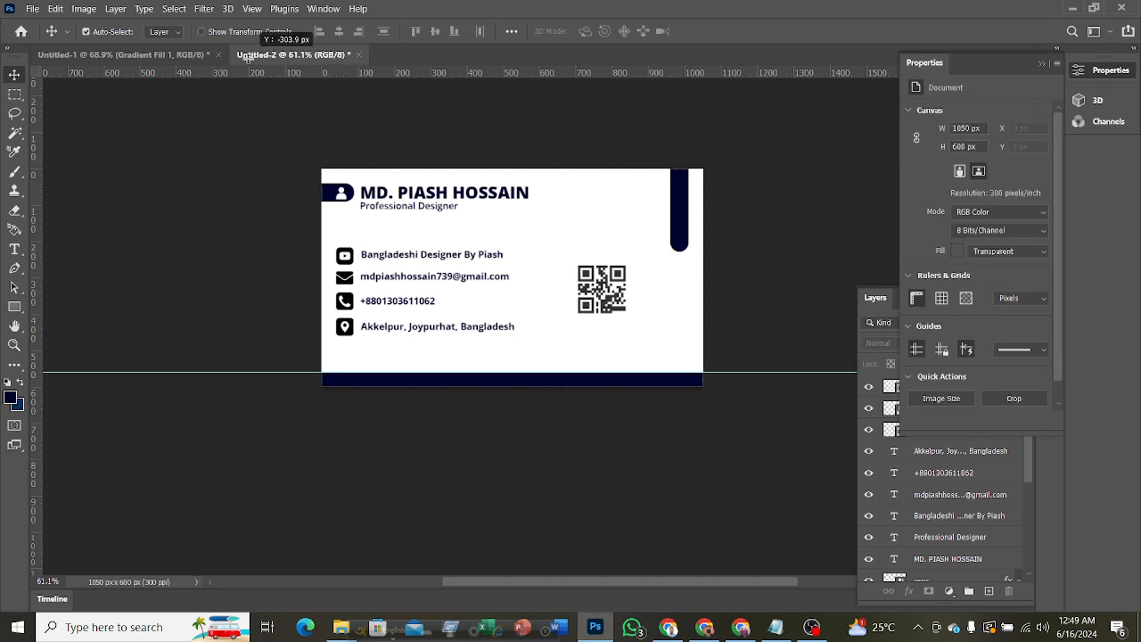
pyautogui.scroll(2, 237, 275)
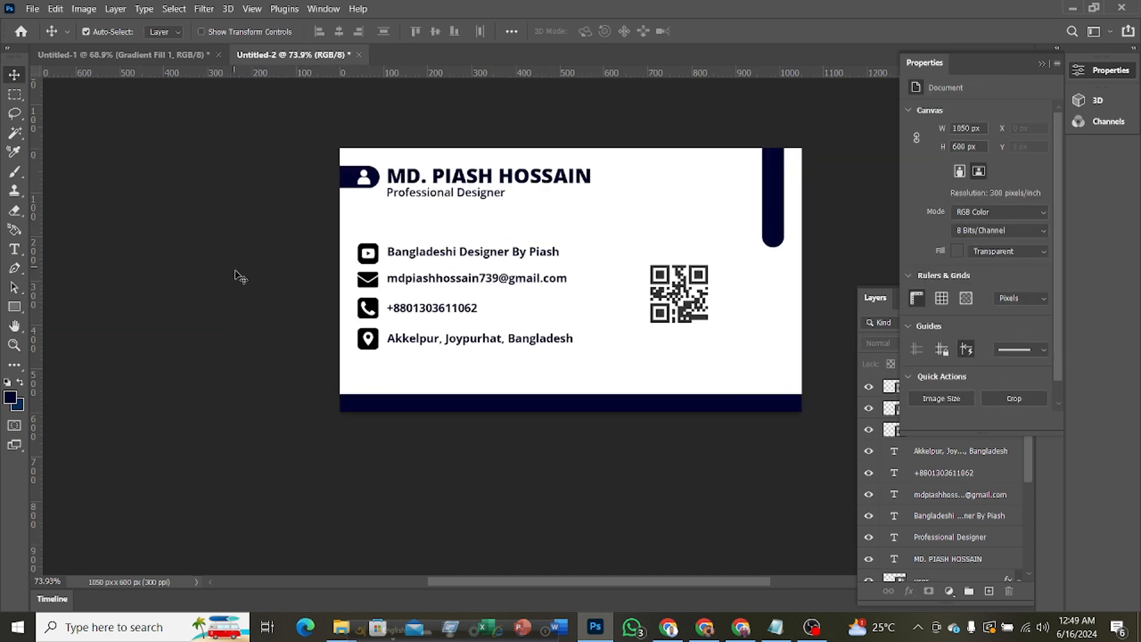
pyautogui.moveTo(598, 586); pyautogui.dragTo(630, 586)
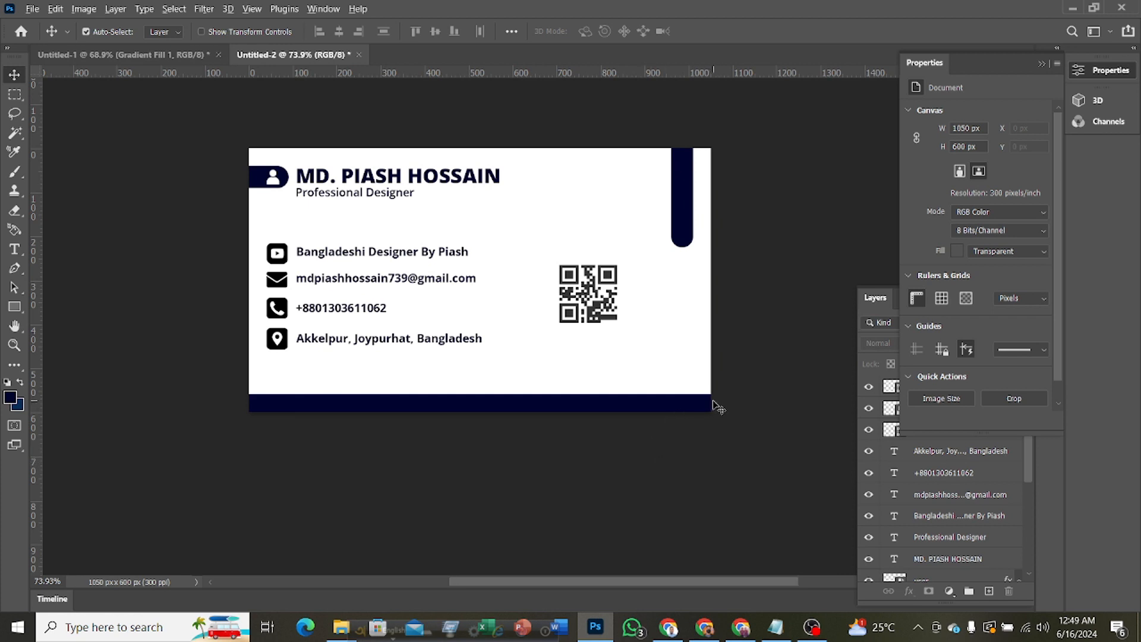
pyautogui.scroll(-4, 717, 407)
pyautogui.scroll(2, 718, 407)
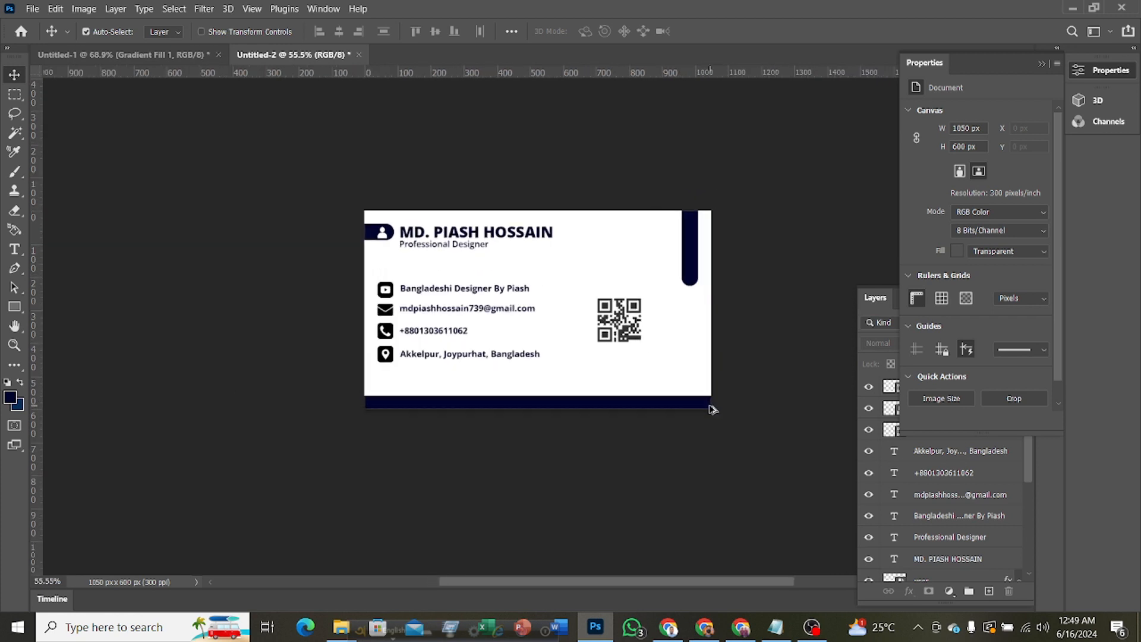
pyautogui.scroll(-3, 714, 410)
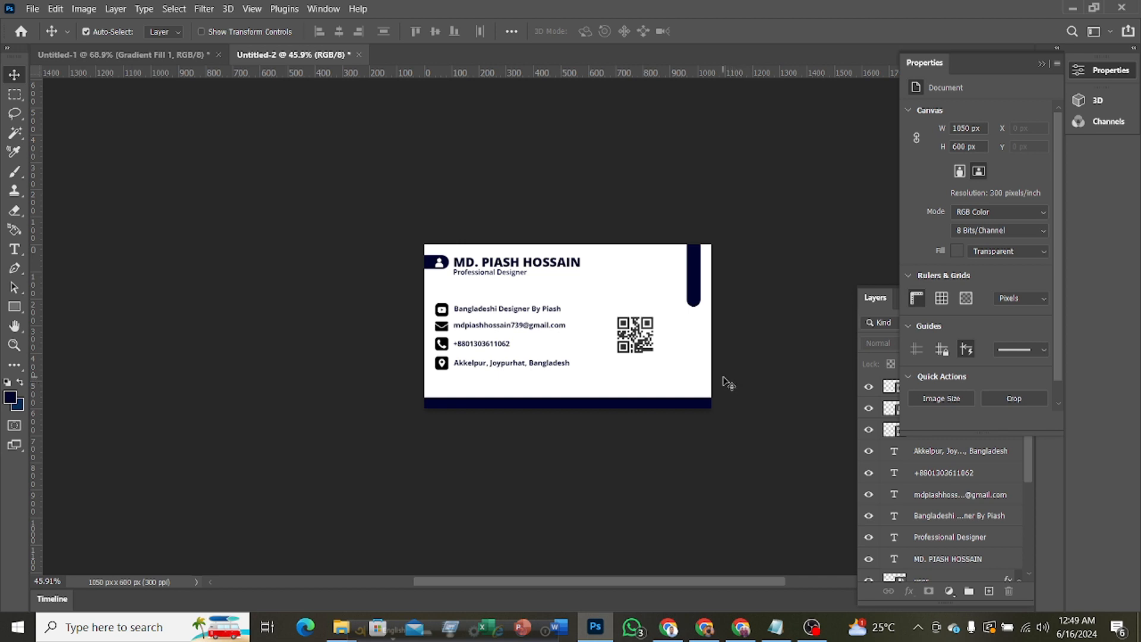
pyautogui.scroll(2, 725, 383)
pyautogui.scroll(1, 557, 417)
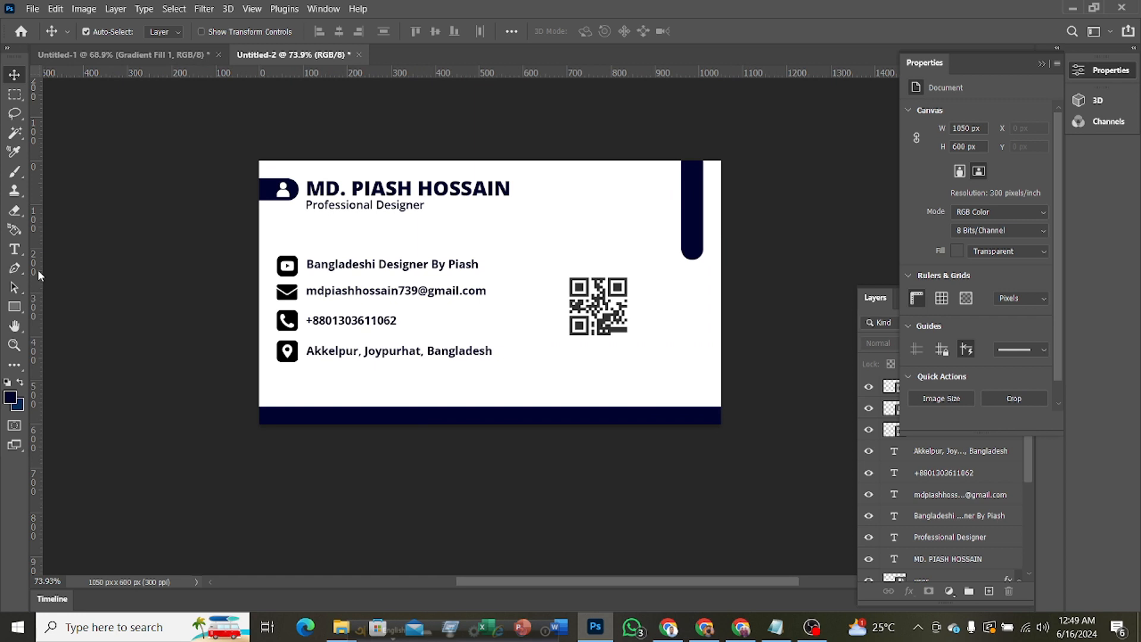
# Check the alignment of the text lines and icons with a temporary vertical guide, and remove the guide
pyautogui.moveTo(36, 269); pyautogui.dragTo(306, 283)
pyautogui.scroll(2, 434, 392)
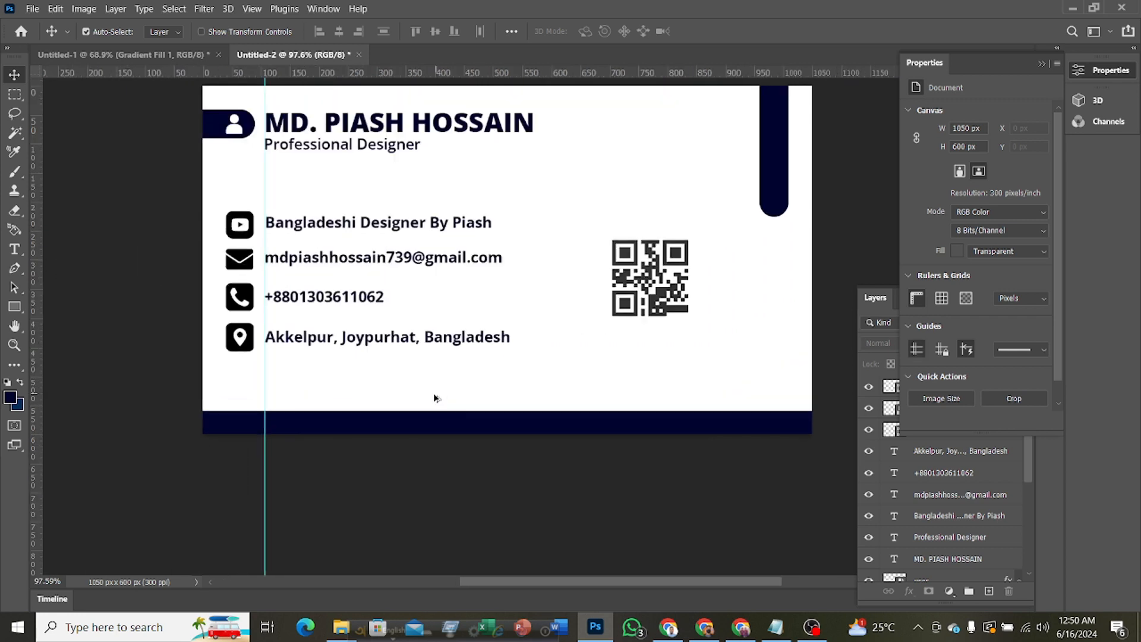
pyautogui.scroll(1, 388, 406)
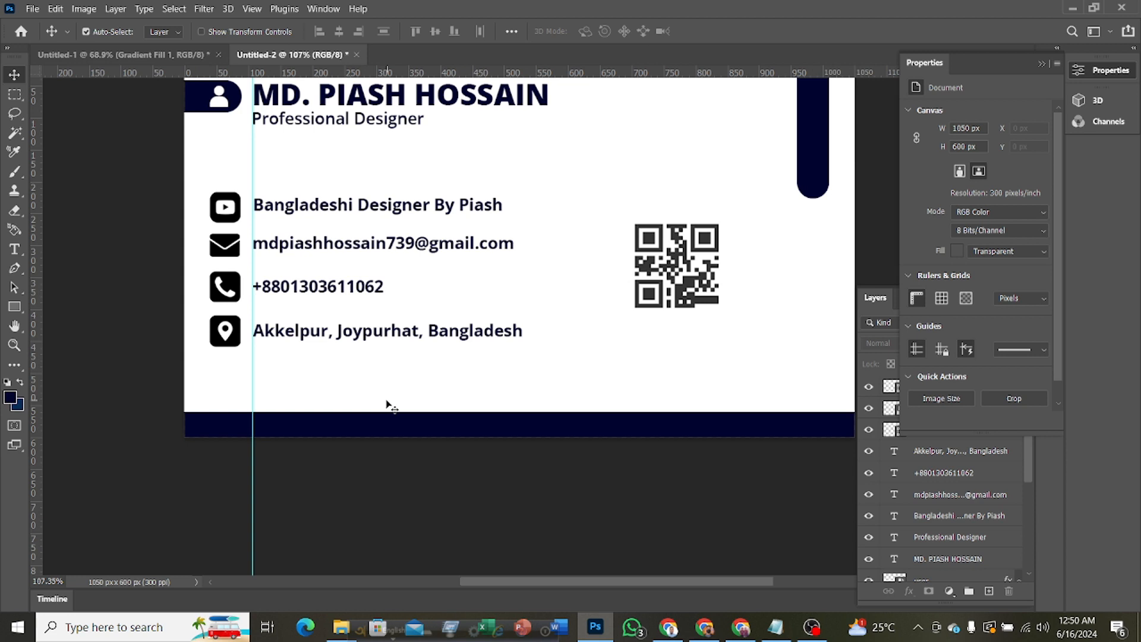
pyautogui.scroll(1, 388, 404)
pyautogui.scroll(-1, 452, 327)
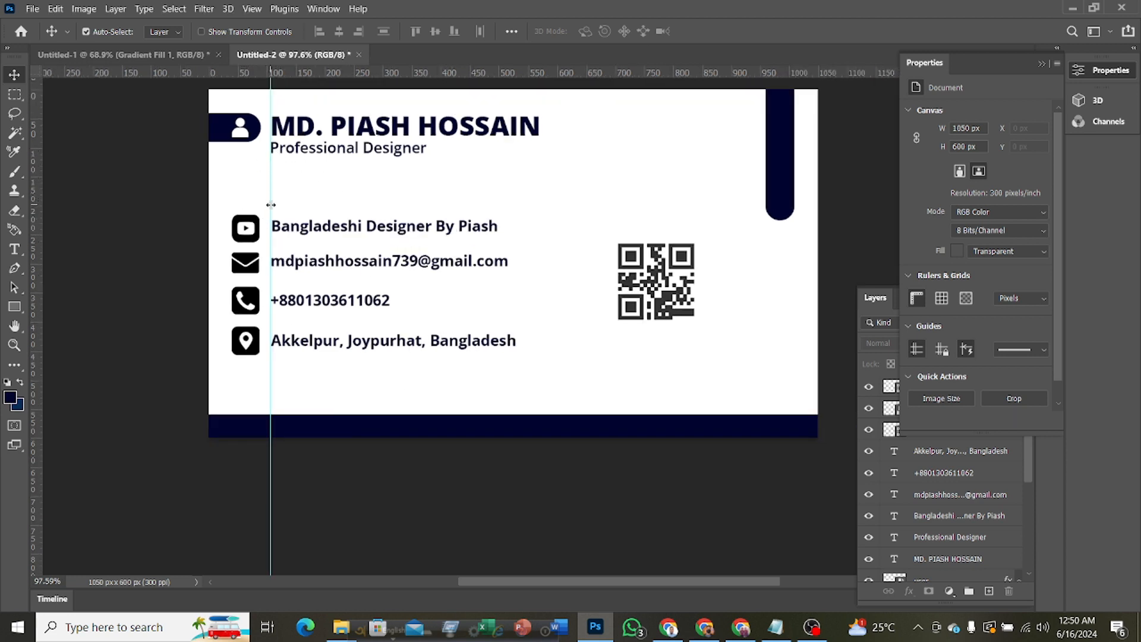
pyautogui.moveTo(271, 204); pyautogui.dragTo(259, 217)
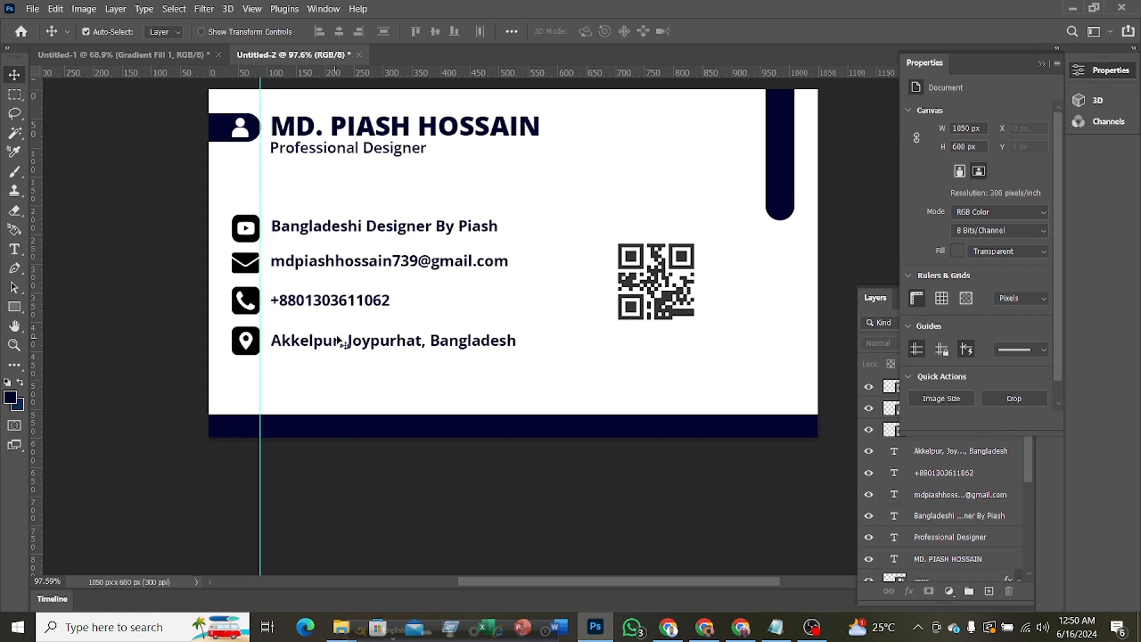
pyautogui.moveTo(259, 195); pyautogui.dragTo(17, 196)
pyautogui.scroll(-3, 590, 281)
pyautogui.scroll(-2, 641, 298)
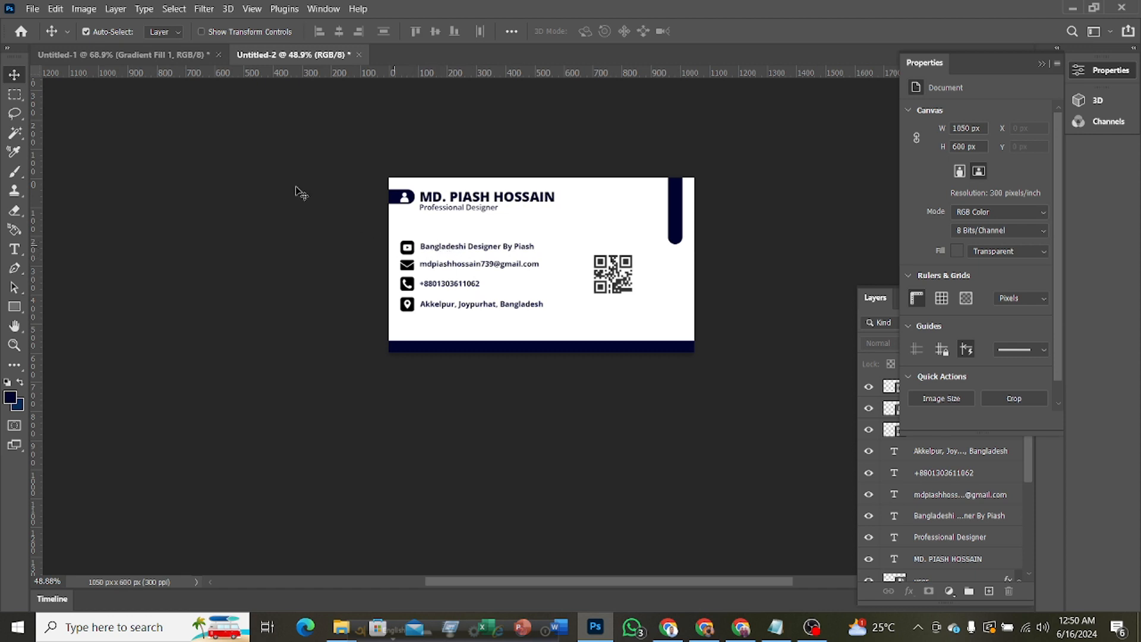
# Switch to the navy gradient document and open the channels4_profile logo image from the Downloads folder
pyautogui.click(136, 56)
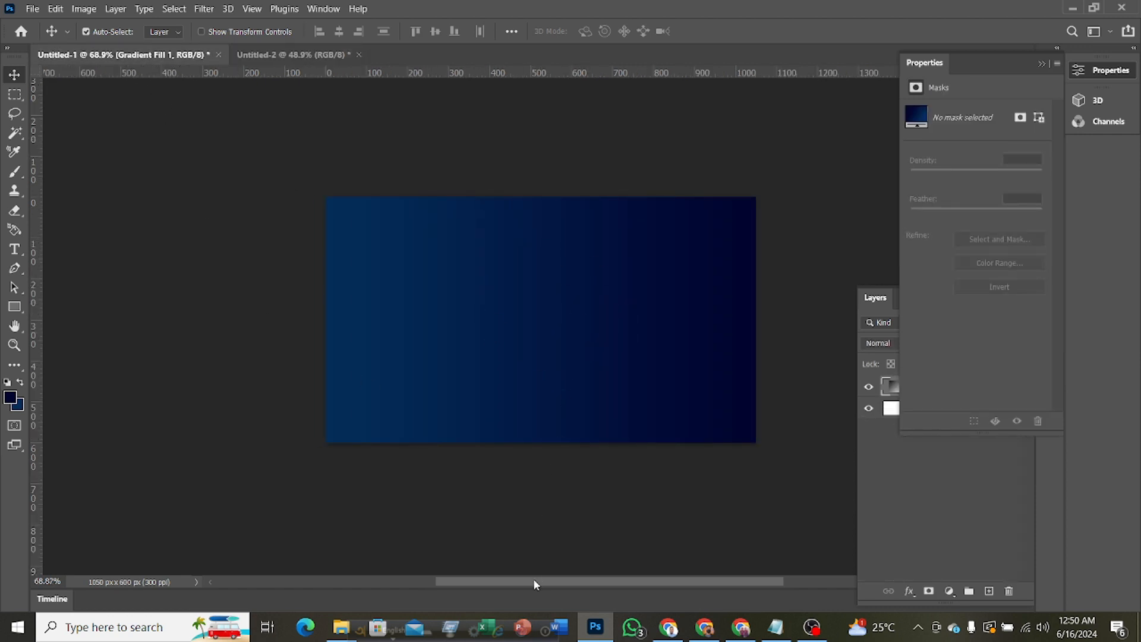
pyautogui.moveTo(534, 580)
pyautogui.mouseDown()
pyautogui.moveTo(591, 585)
pyautogui.moveTo(548, 584)
pyautogui.mouseUp()
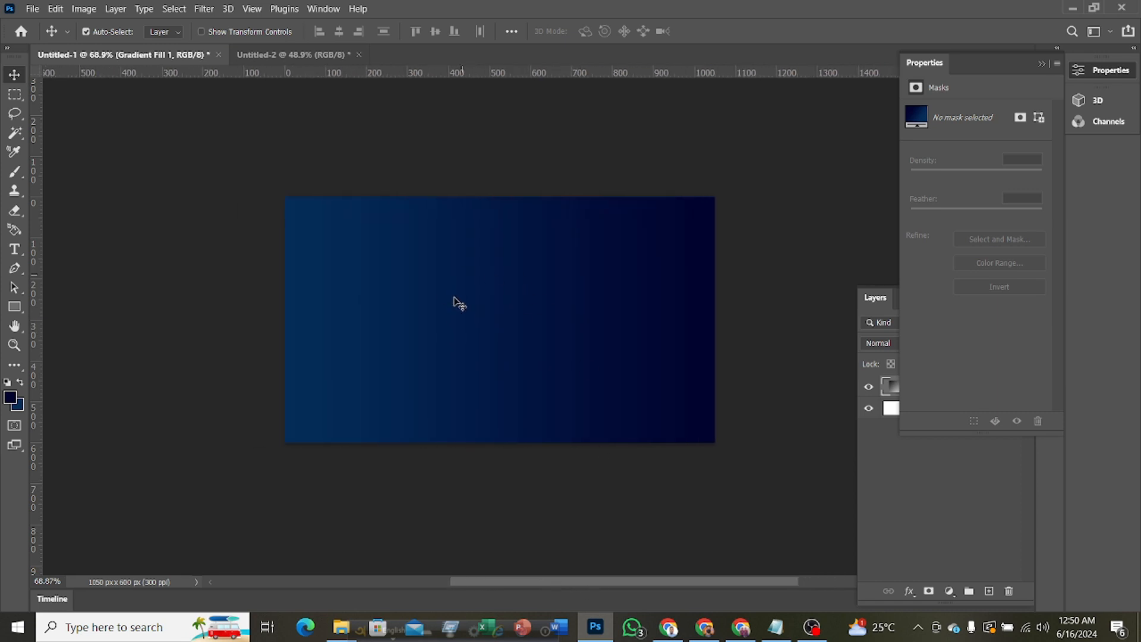
pyautogui.click(32, 9)
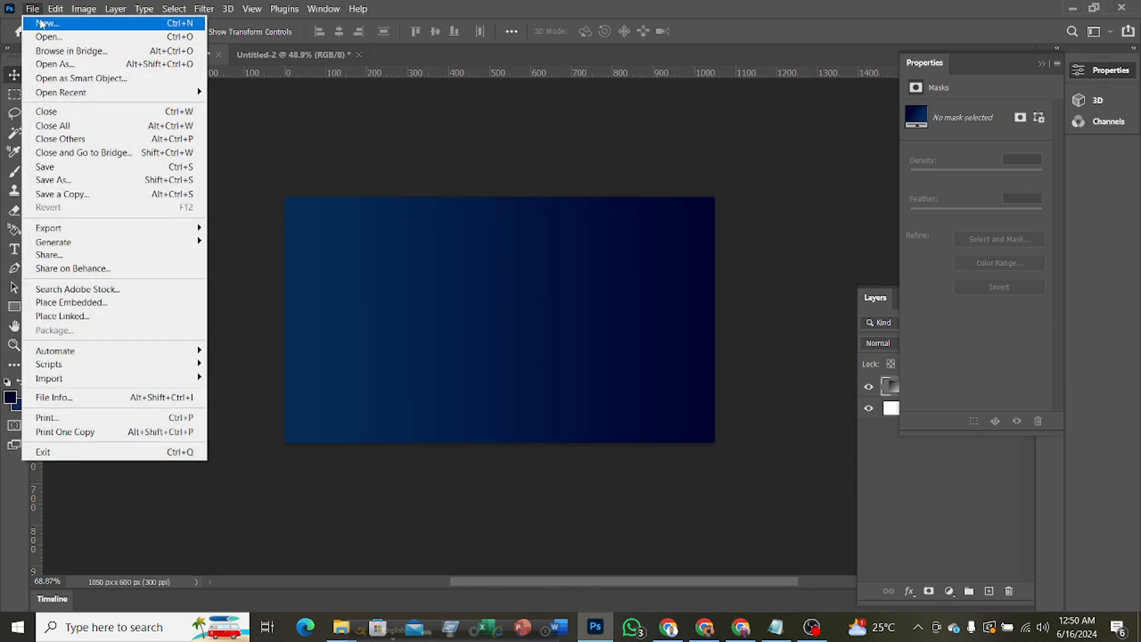
pyautogui.click(59, 37)
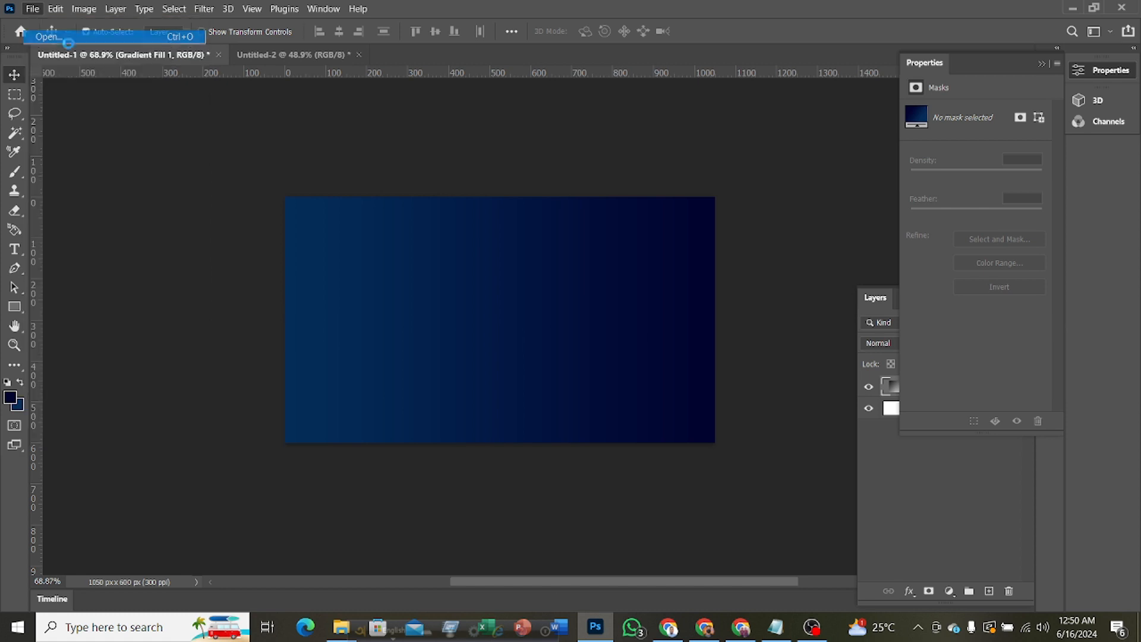
pyautogui.click(265, 226)
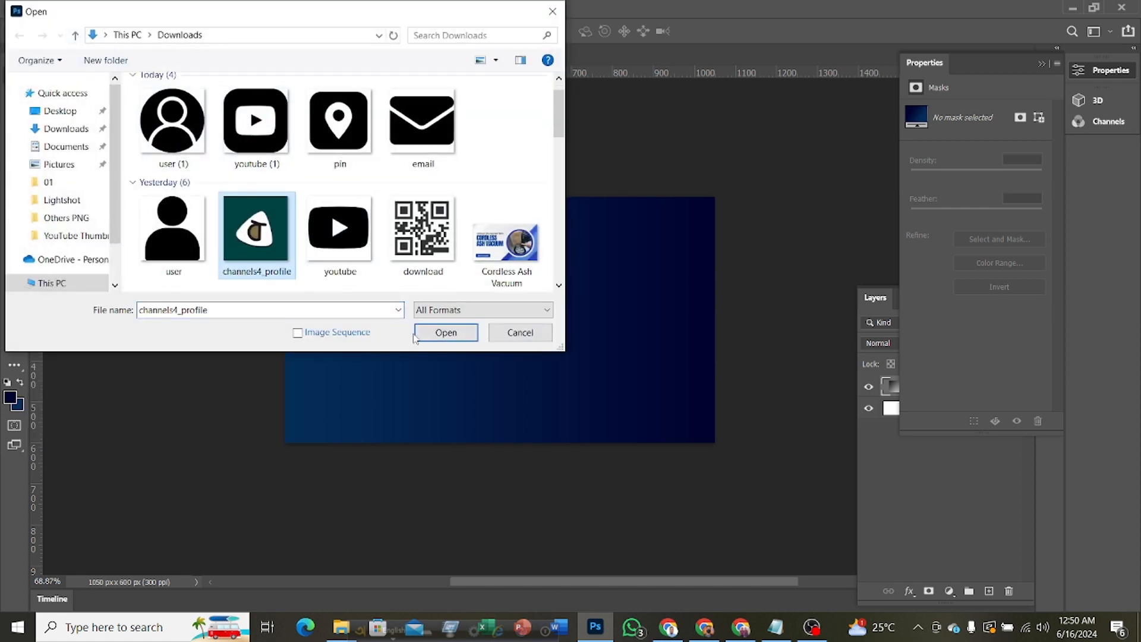
pyautogui.click(446, 334)
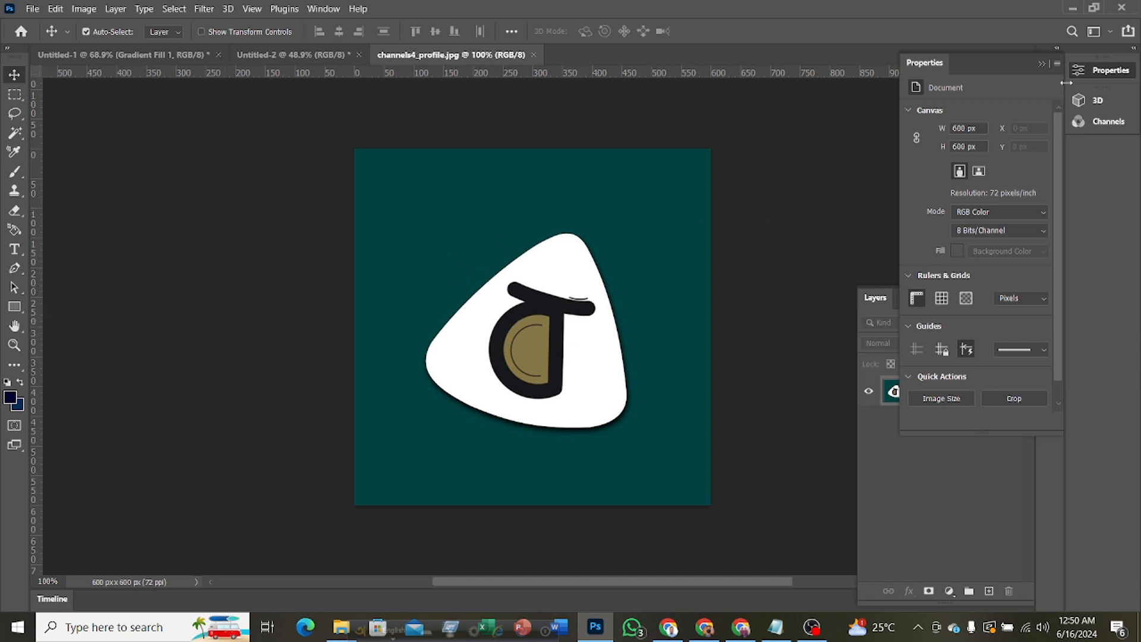
pyautogui.click(1080, 70)
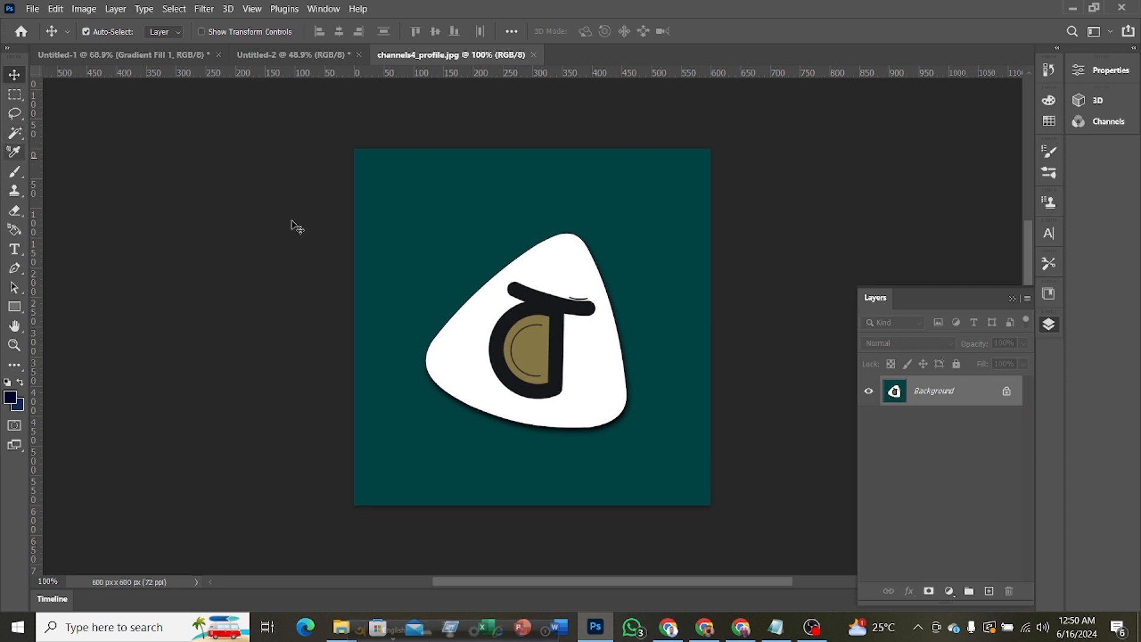
# Select the teal background around the white logo shape with the Magic Wand and add the shadow at its lower right corner with the Lasso
pyautogui.click(14, 133)
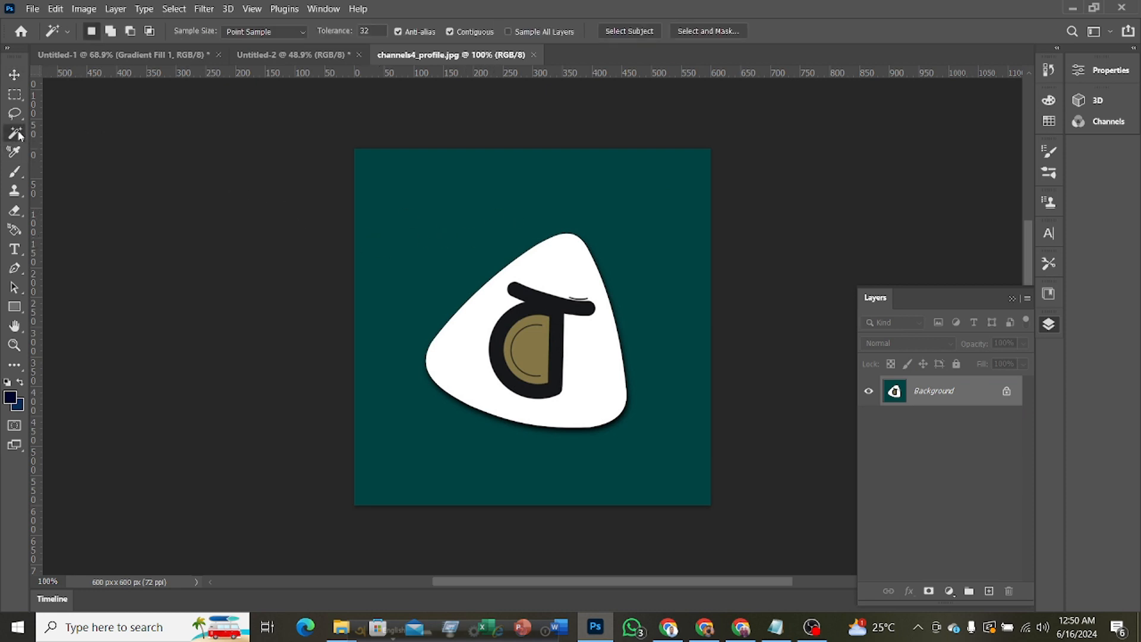
pyautogui.click(438, 202)
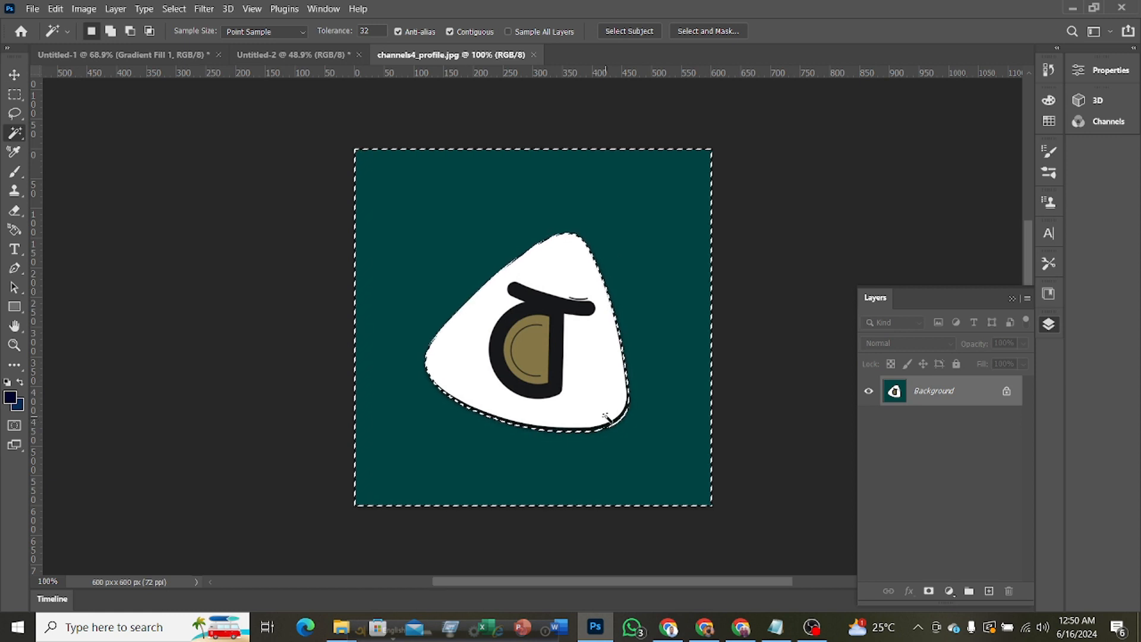
pyautogui.click(14, 113)
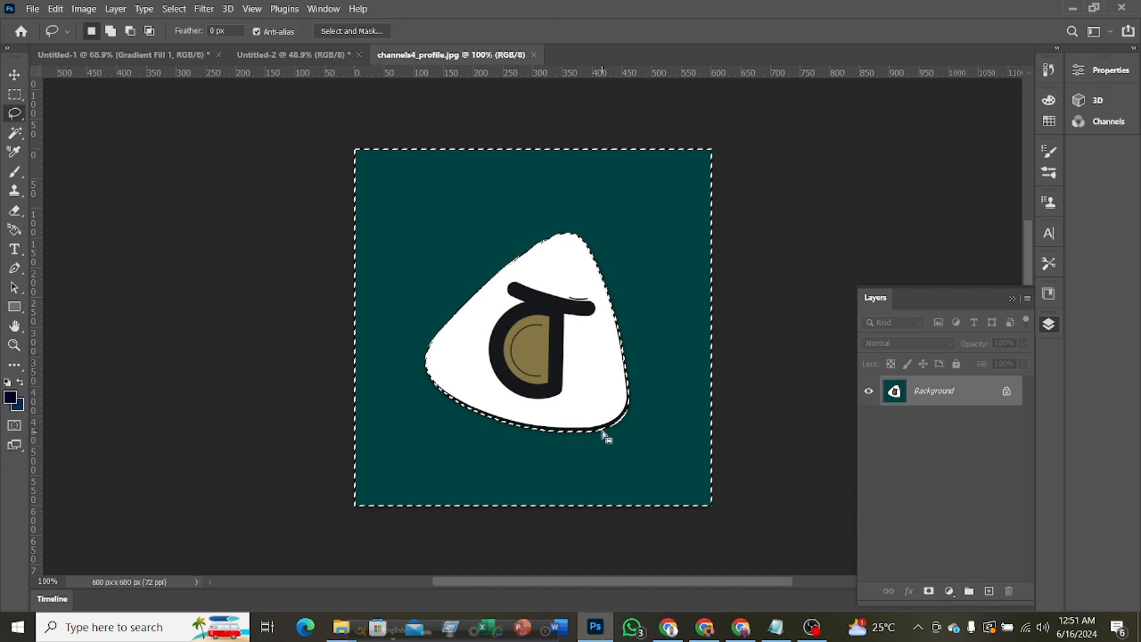
pyautogui.scroll(3, 564, 403)
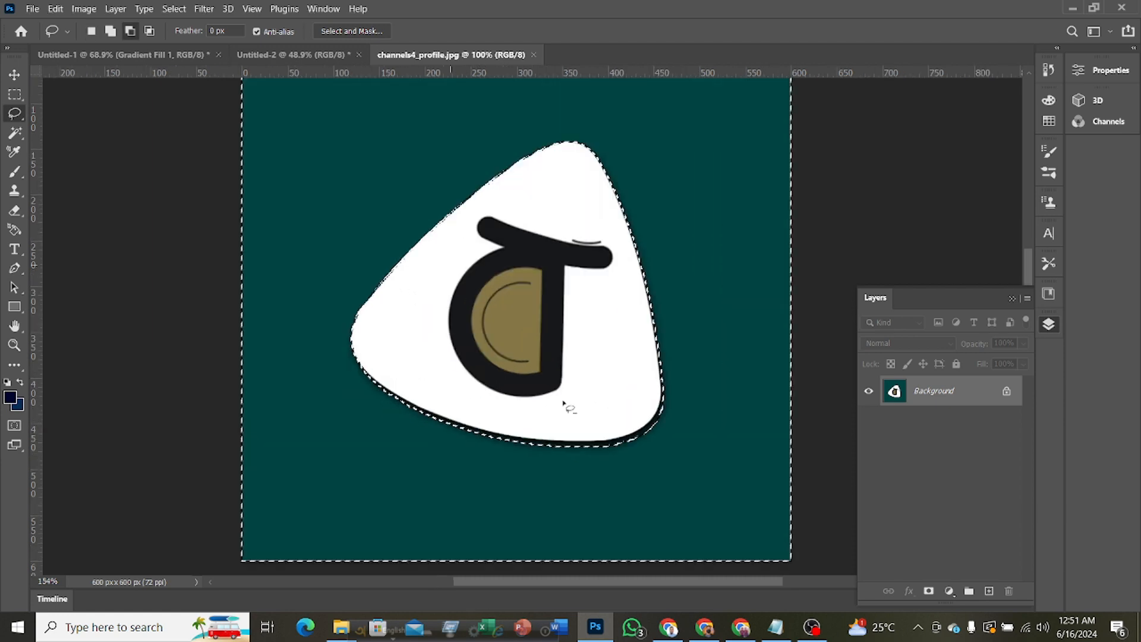
pyautogui.scroll(5, 563, 404)
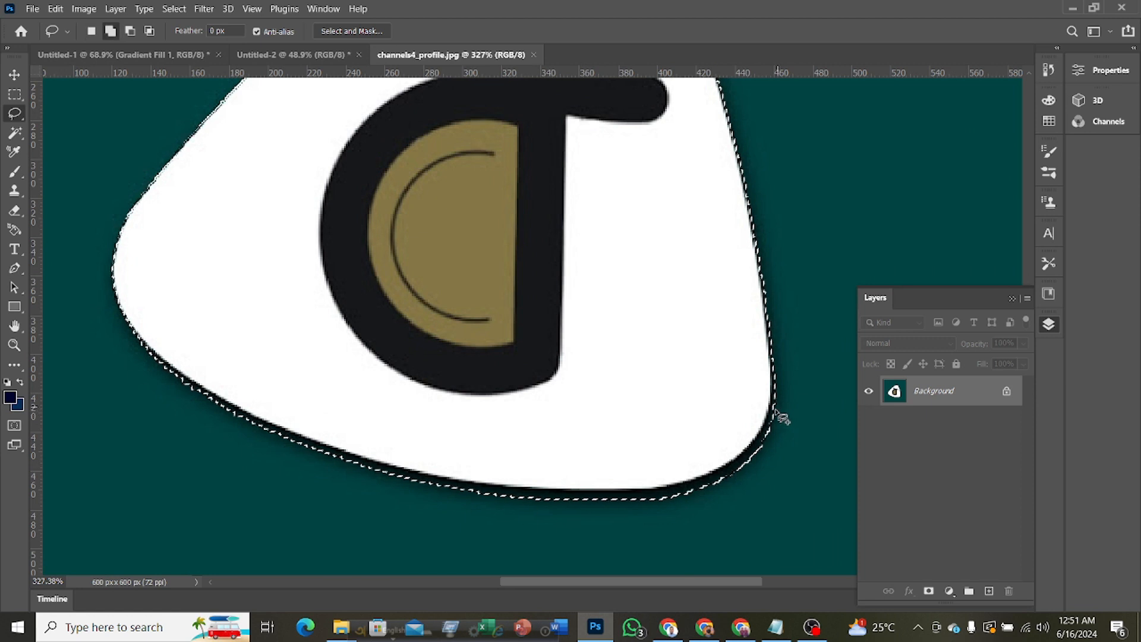
pyautogui.moveTo(777, 407)
pyautogui.keyDown('shift'); pyautogui.mouseDown()
pyautogui.moveTo(734, 459)
pyautogui.moveTo(683, 492)
pyautogui.moveTo(734, 510)
pyautogui.moveTo(771, 486)
pyautogui.mouseUp(); pyautogui.keyUp('shift')
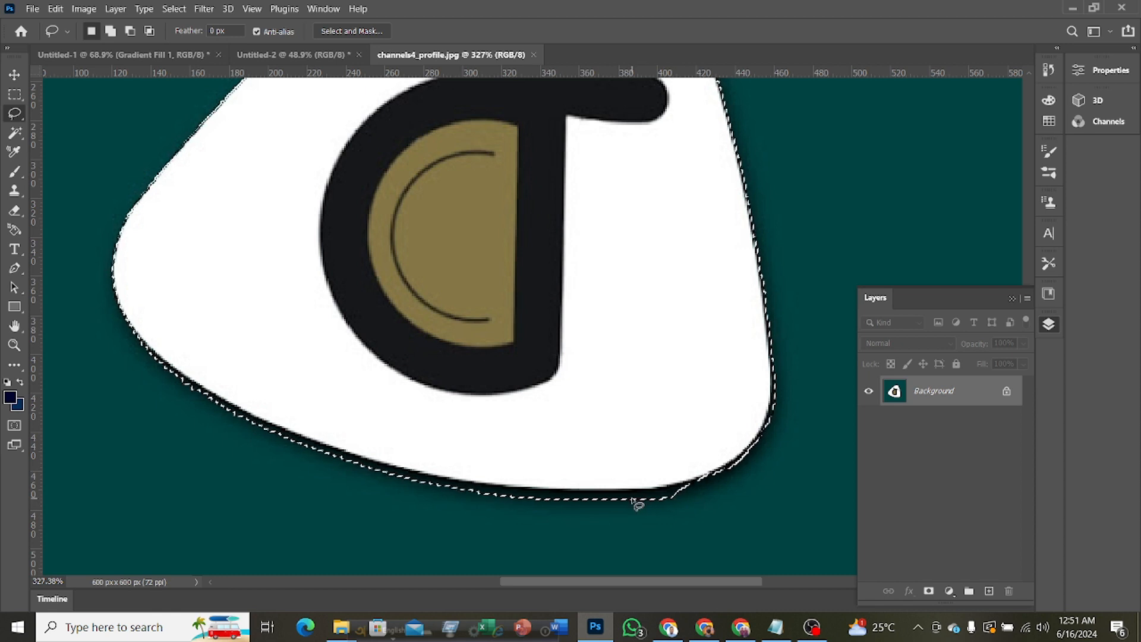
# Refine the selection along the lower edge of the white logo shape with the Lasso, excluding the dark shadow
pyautogui.hscroll(-2, 654, 529)
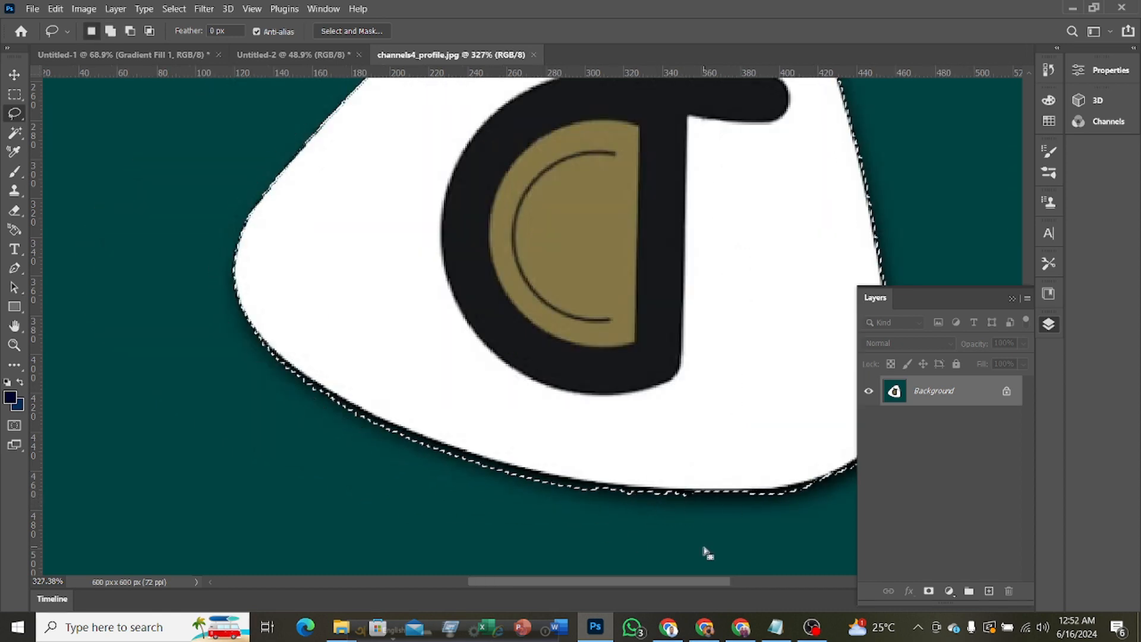
pyautogui.scroll(-5, 618, 463)
pyautogui.hotkey('ctrl', 'd')
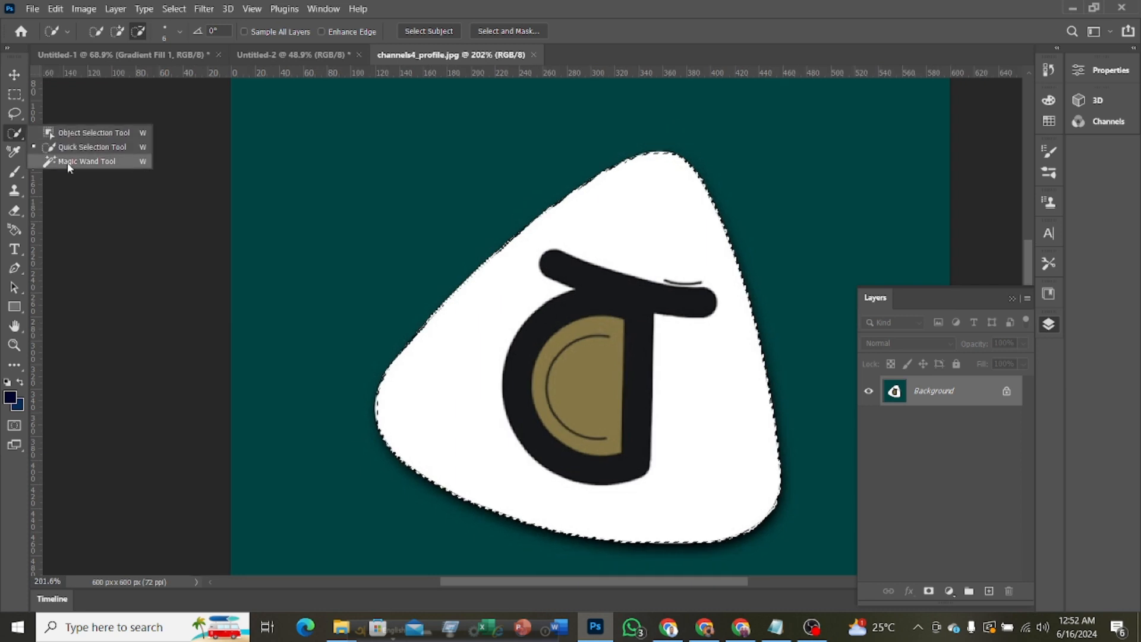
pyautogui.click(62, 127)
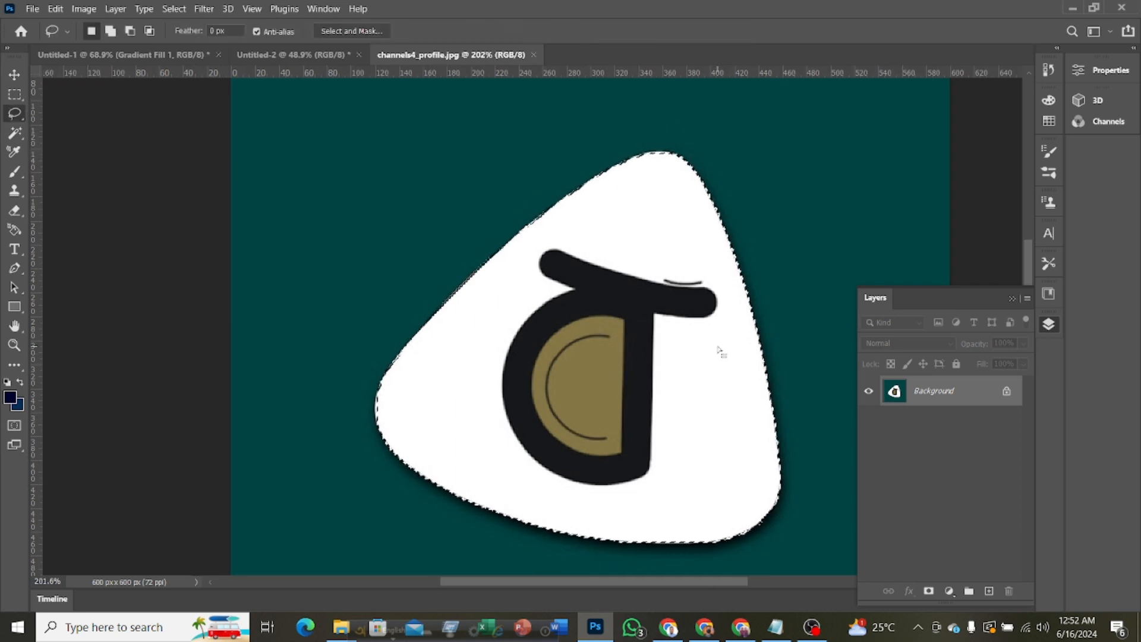
pyautogui.scroll(-2, 705, 338)
pyautogui.scroll(4, 704, 336)
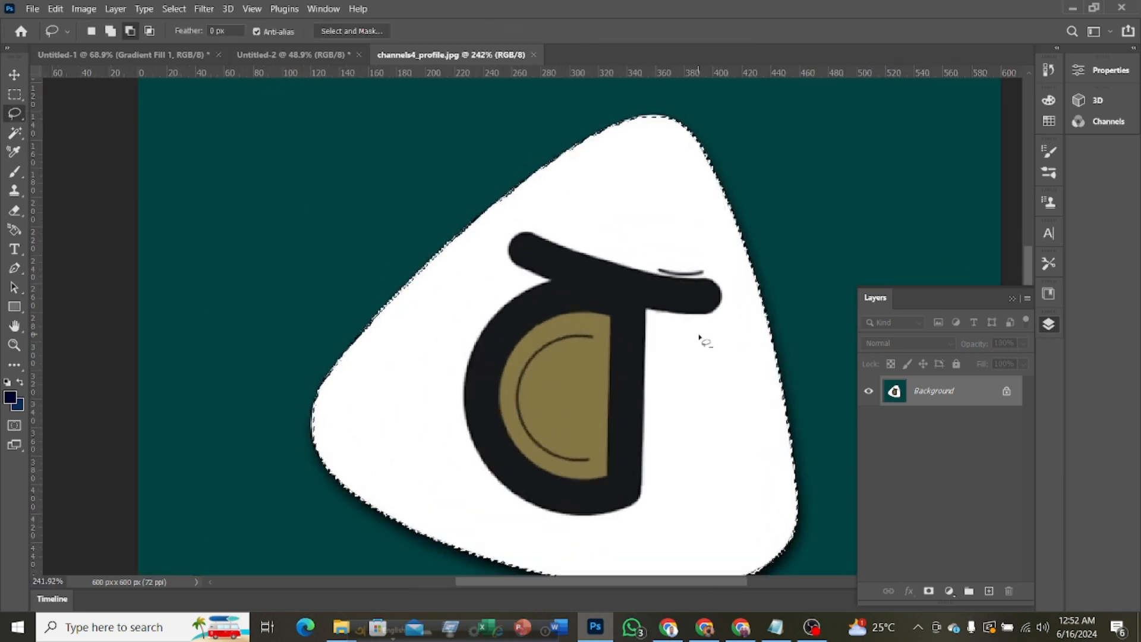
pyautogui.scroll(-2, 702, 339)
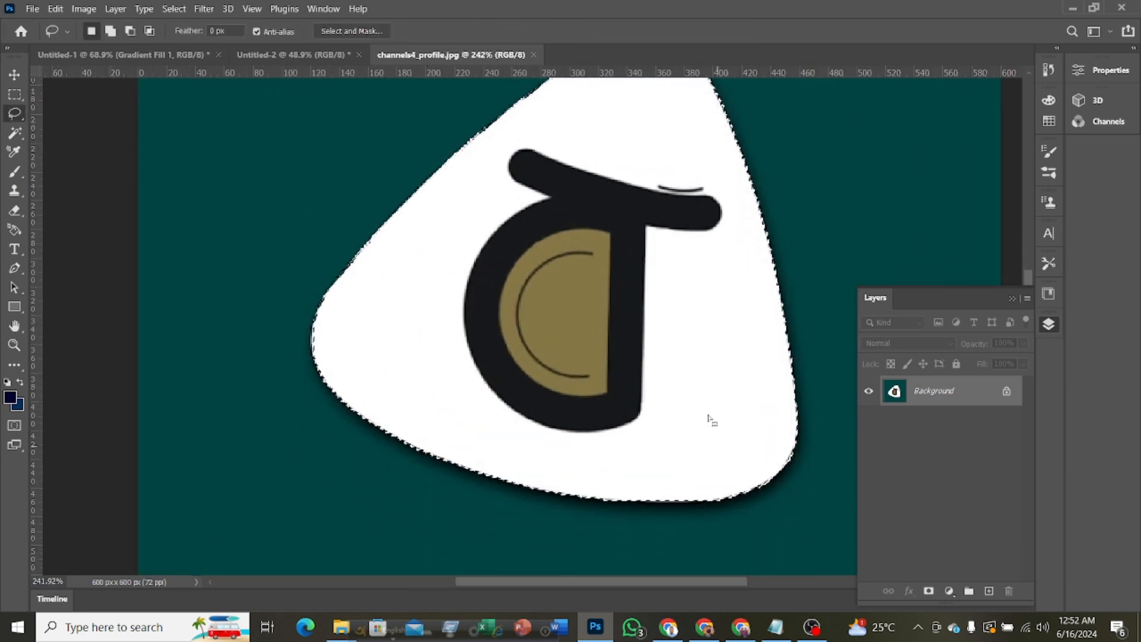
pyautogui.scroll(-3, 599, 358)
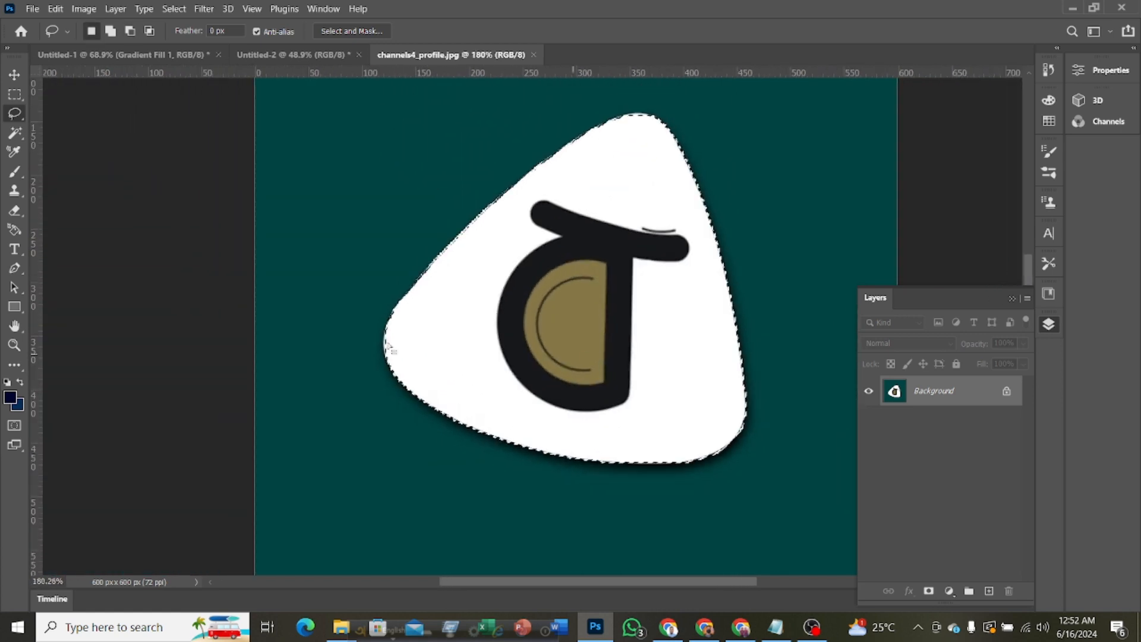
# Try masking the logo image with the inverted selection, undo the mask and invert the selection back to the white shape
pyautogui.moveTo(14, 132); pyautogui.dragTo(59, 145)
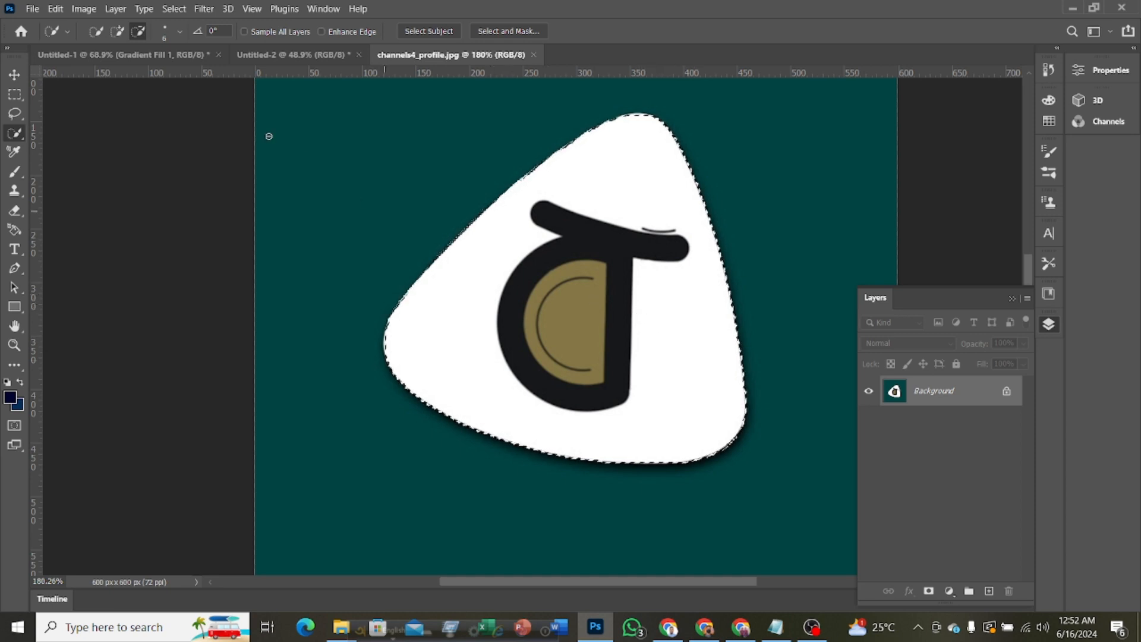
pyautogui.click(174, 8)
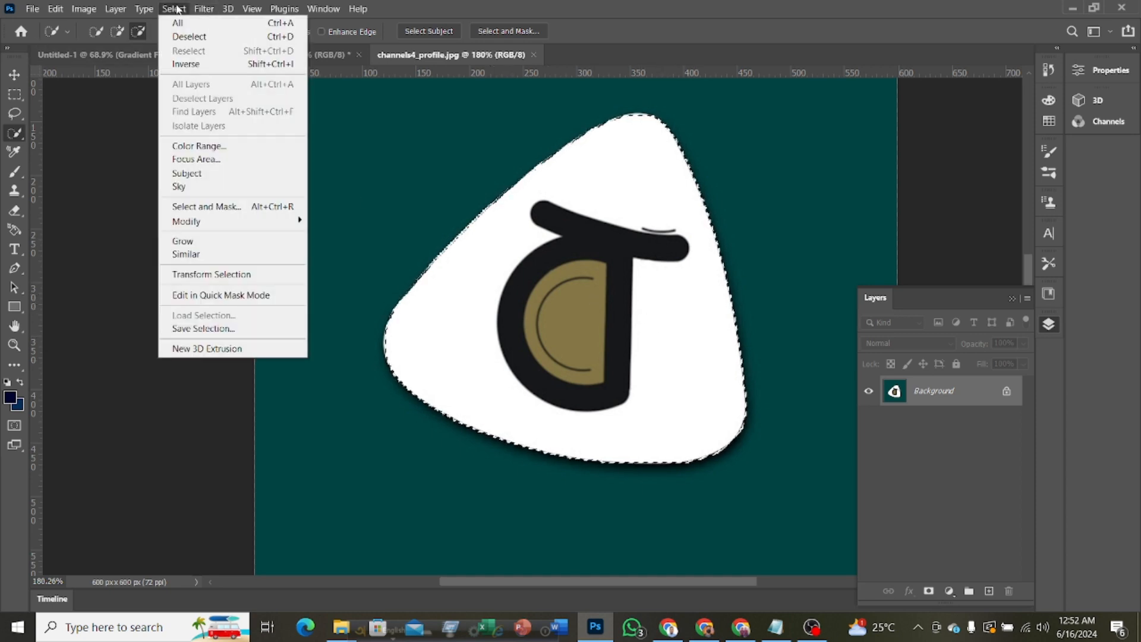
pyautogui.click(187, 64)
pyautogui.scroll(-3, 680, 318)
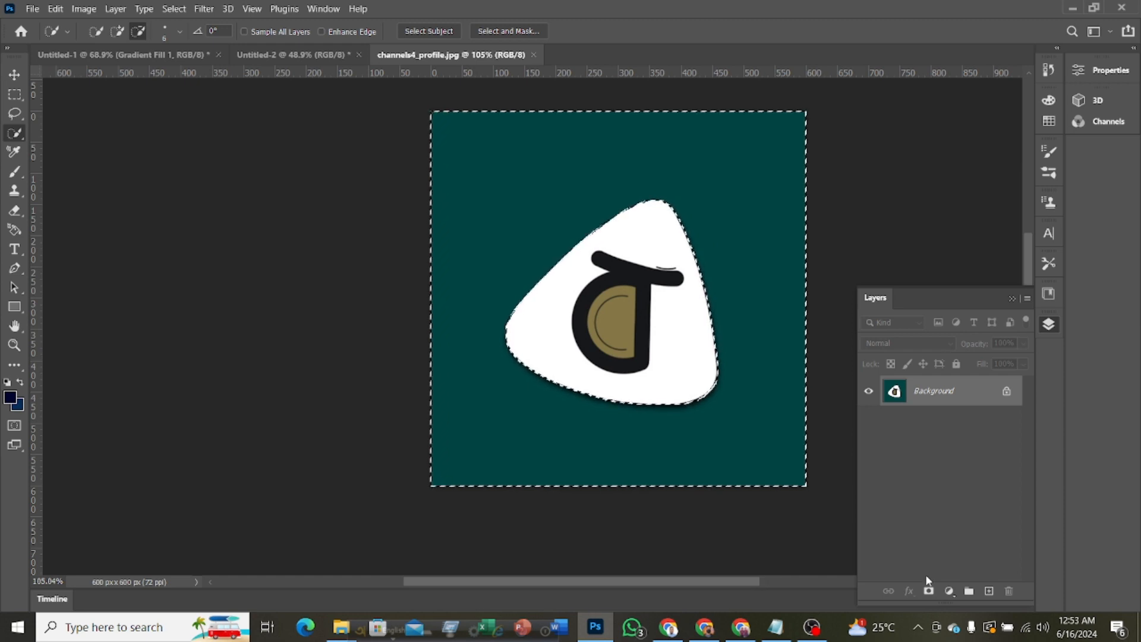
pyautogui.click(929, 591)
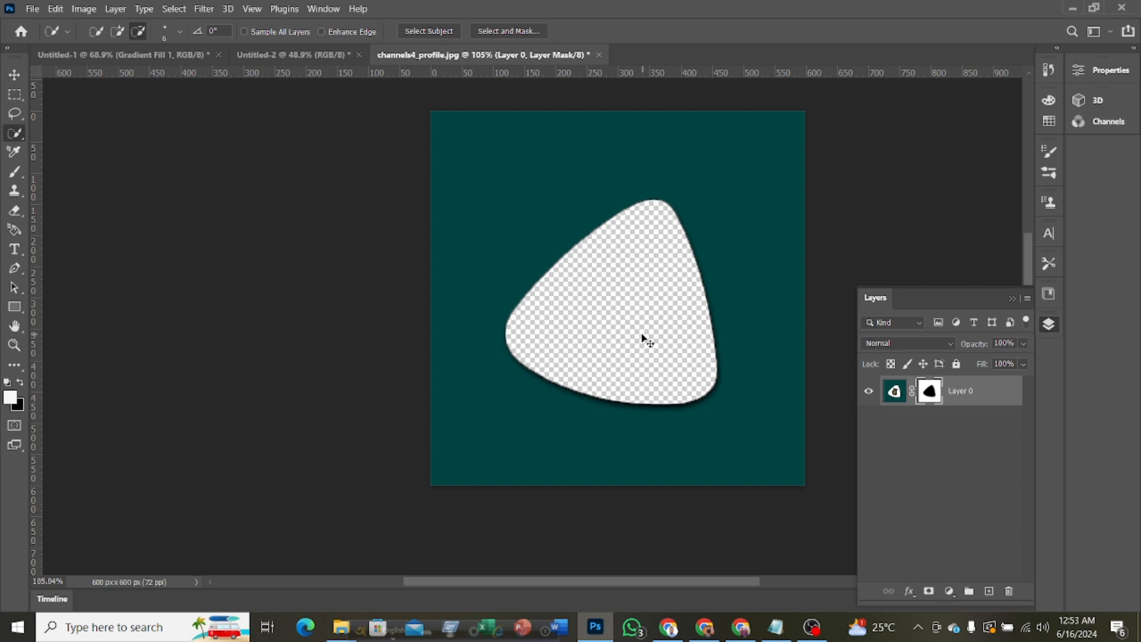
pyautogui.hotkey('ctrl', 'z')
pyautogui.click(175, 9)
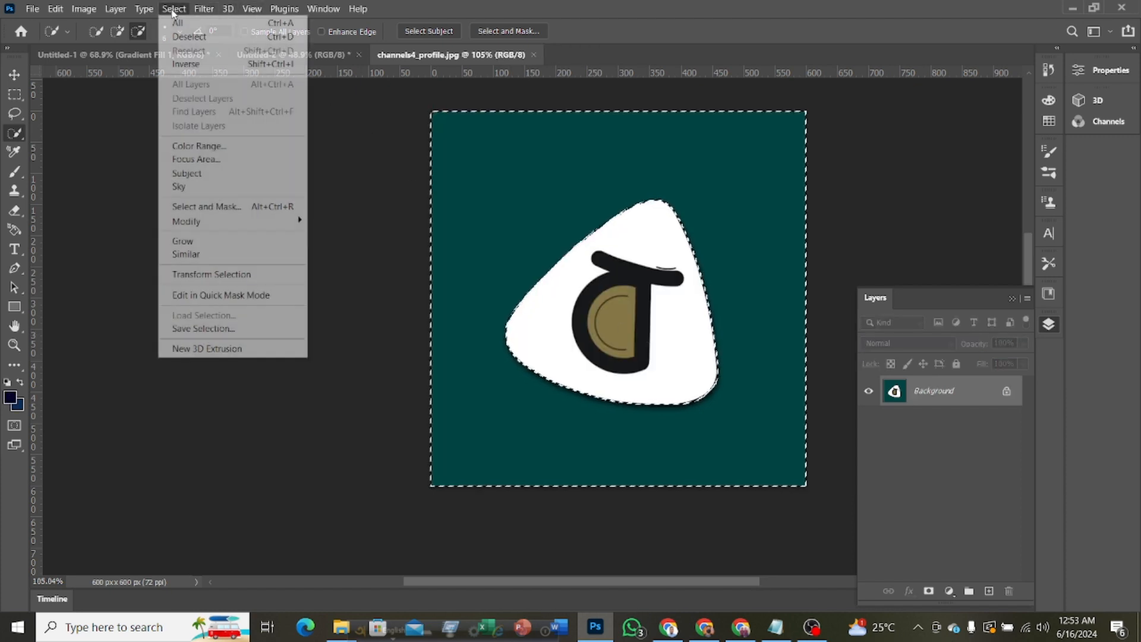
pyautogui.click(187, 64)
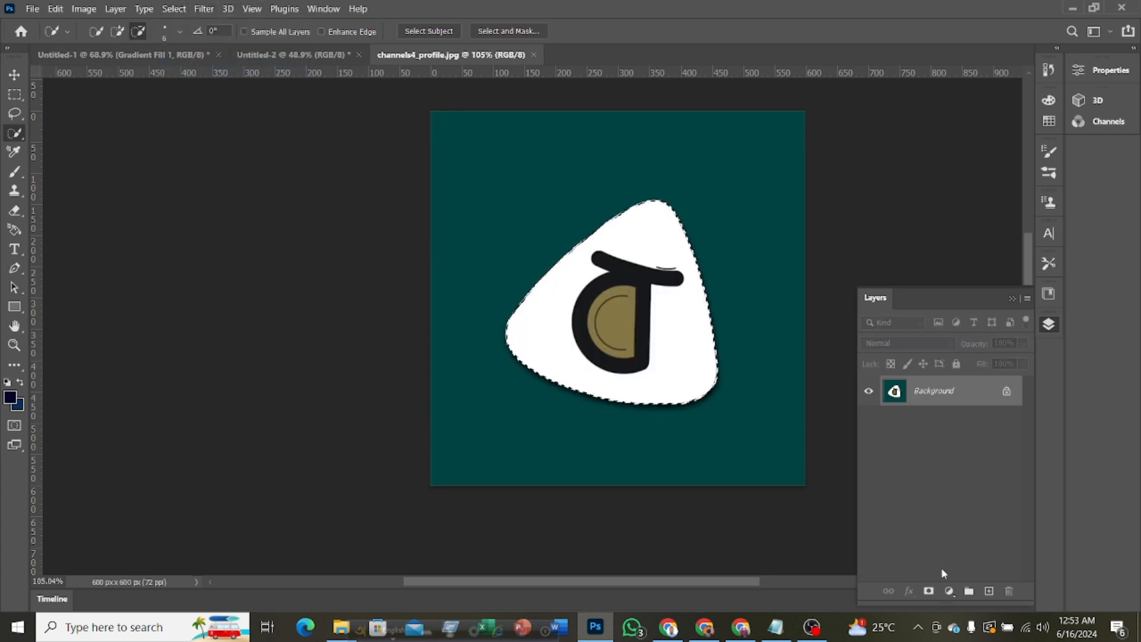
# Add a layer mask from the selection so that only the white logo shape is kept
pyautogui.click(929, 591)
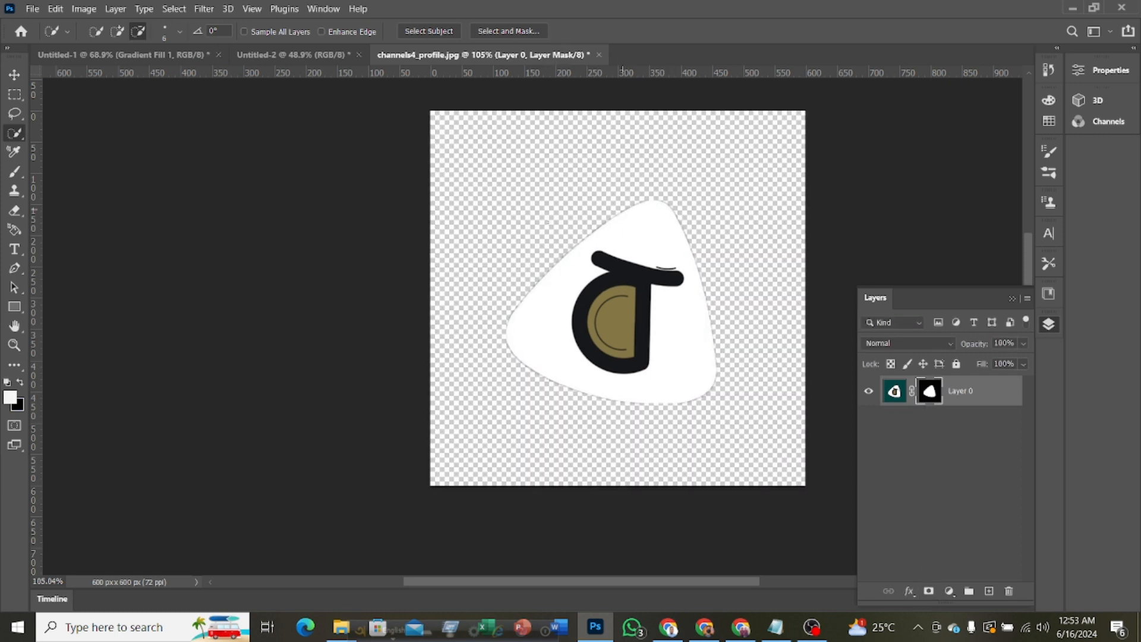
pyautogui.scroll(3, 643, 352)
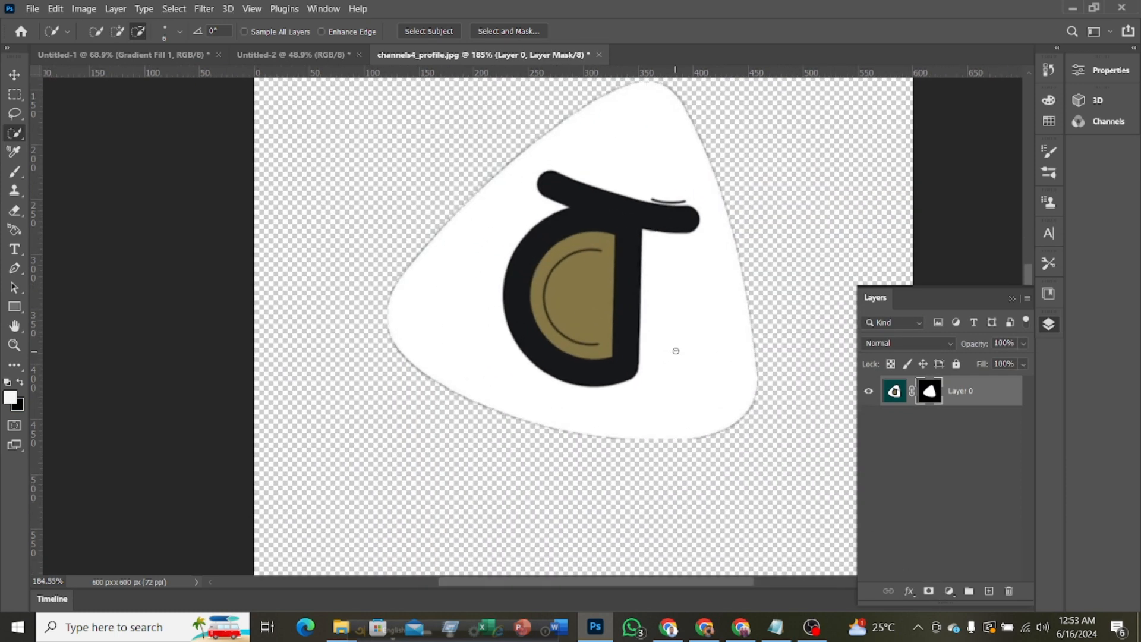
pyautogui.scroll(-3, 675, 351)
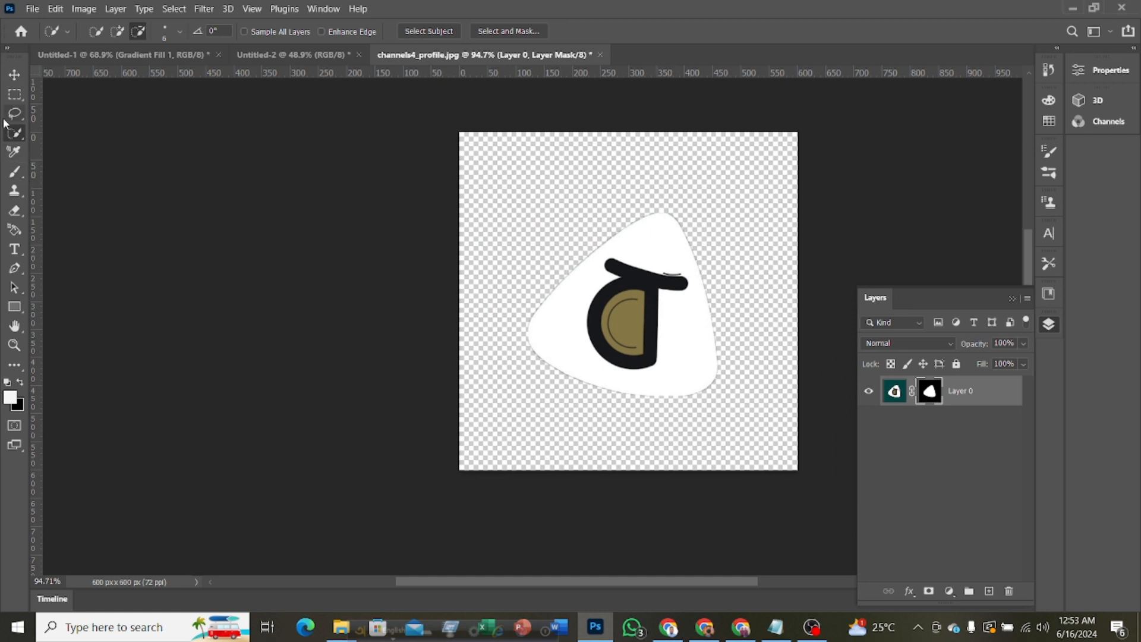
# Copy the masked logo into the navy gradient document with the Move tool, placing it slightly left of the card's centre
pyautogui.click(14, 77)
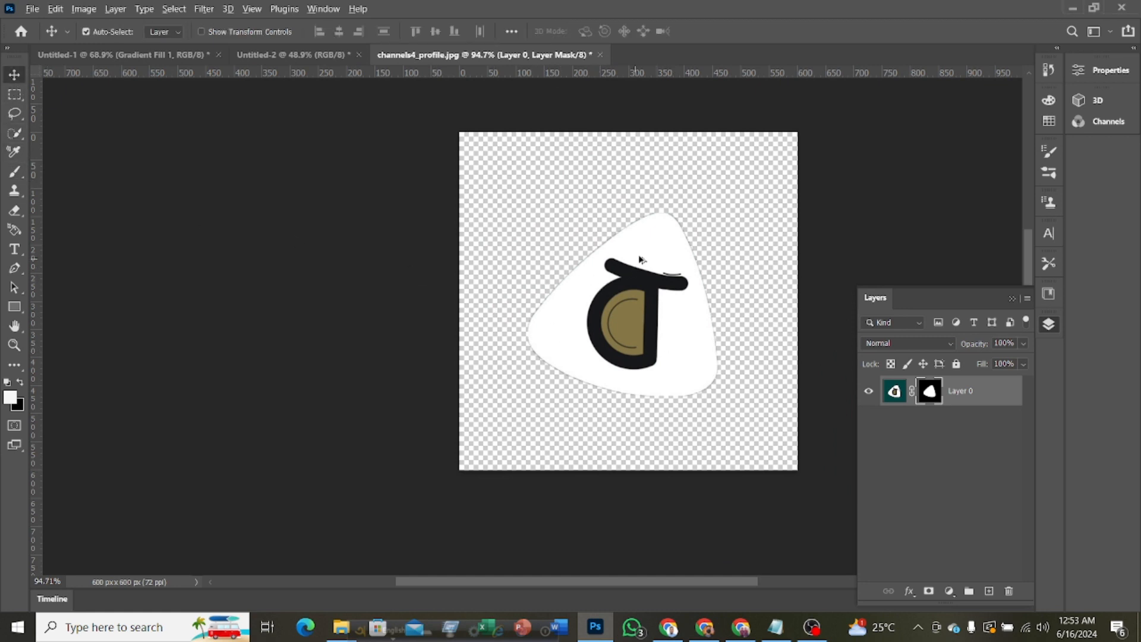
pyautogui.moveTo(641, 260); pyautogui.dragTo(473, 318)
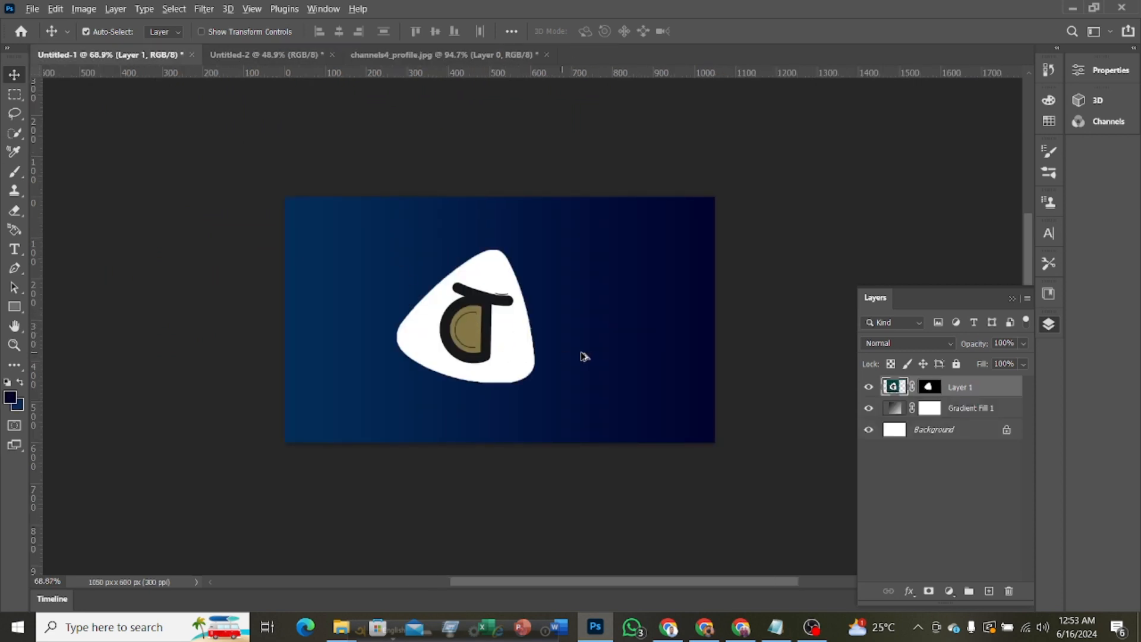
pyautogui.scroll(-4, 586, 357)
pyautogui.scroll(5, 571, 356)
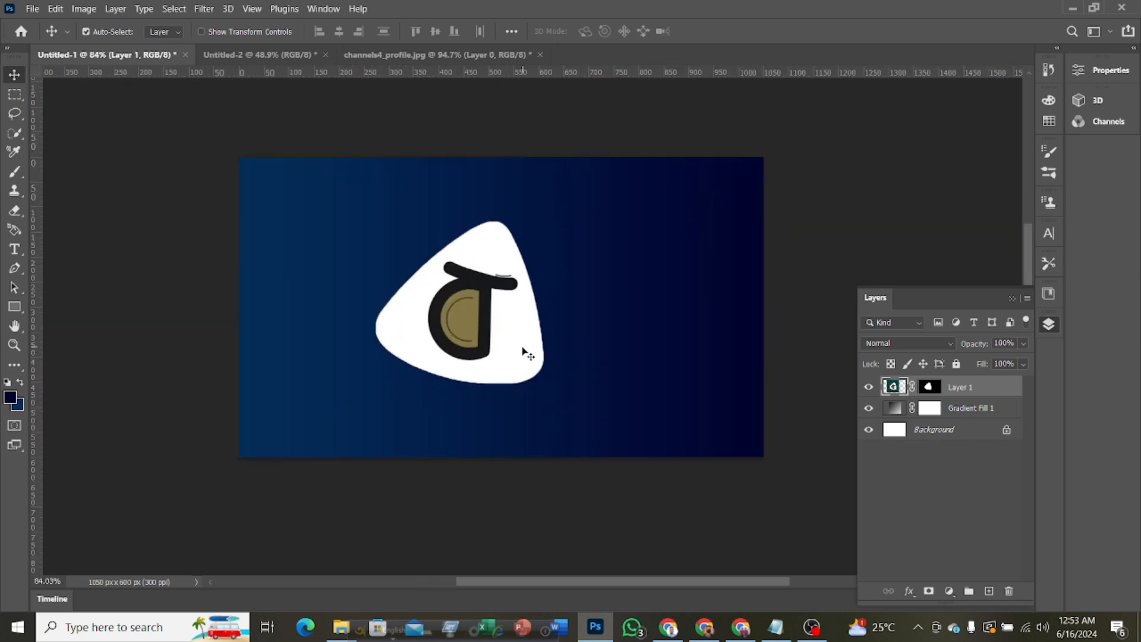
pyautogui.press('ctrl')
pyautogui.hotkey('ctrl', 't')
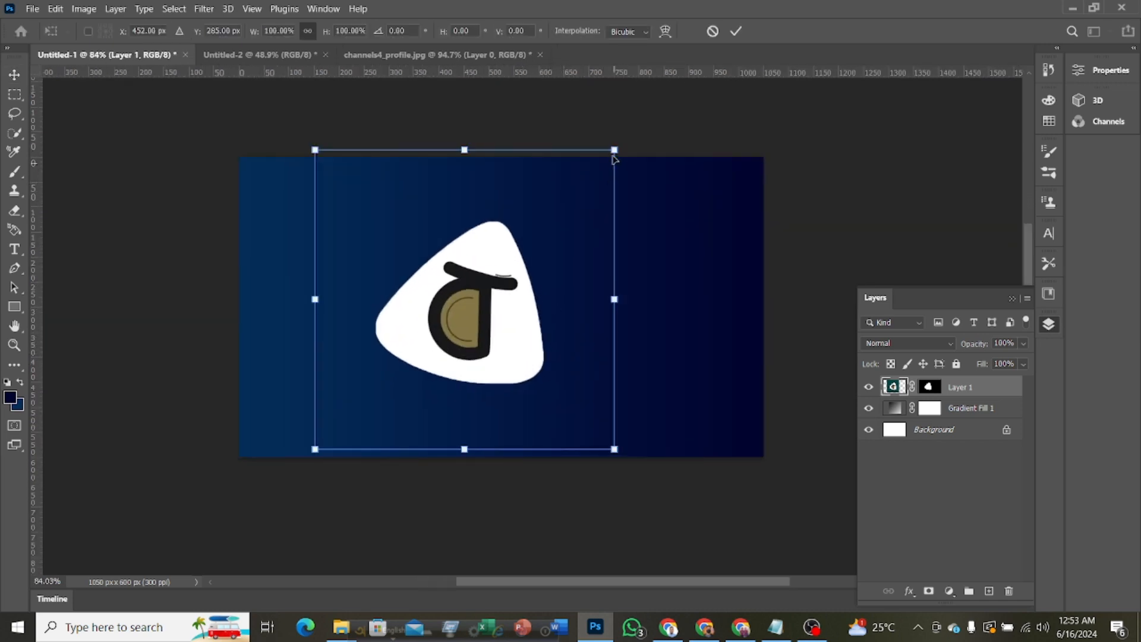
pyautogui.click(736, 32)
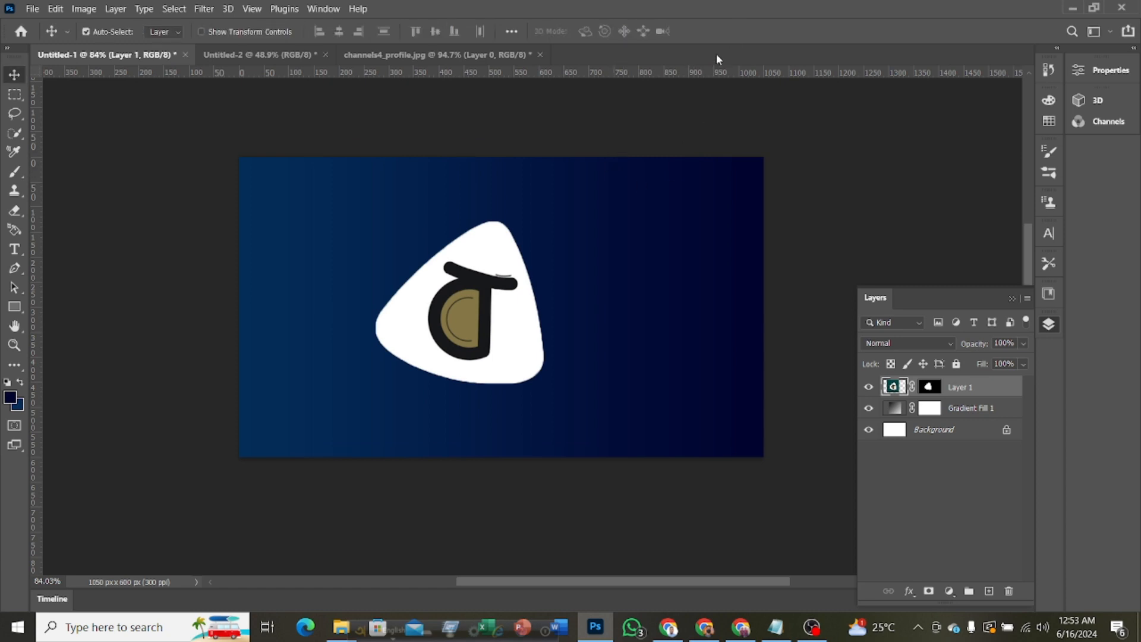
# Convert the logo layer to a smart object and scale it proportionally to about 38%
pyautogui.rightClick(966, 389)
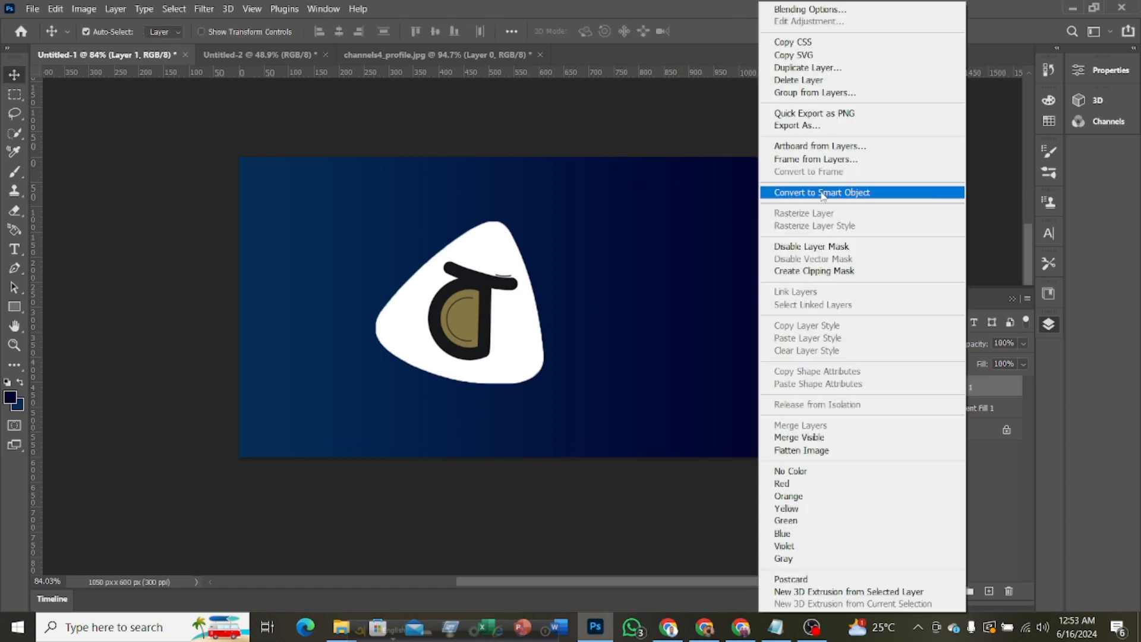
pyautogui.click(824, 194)
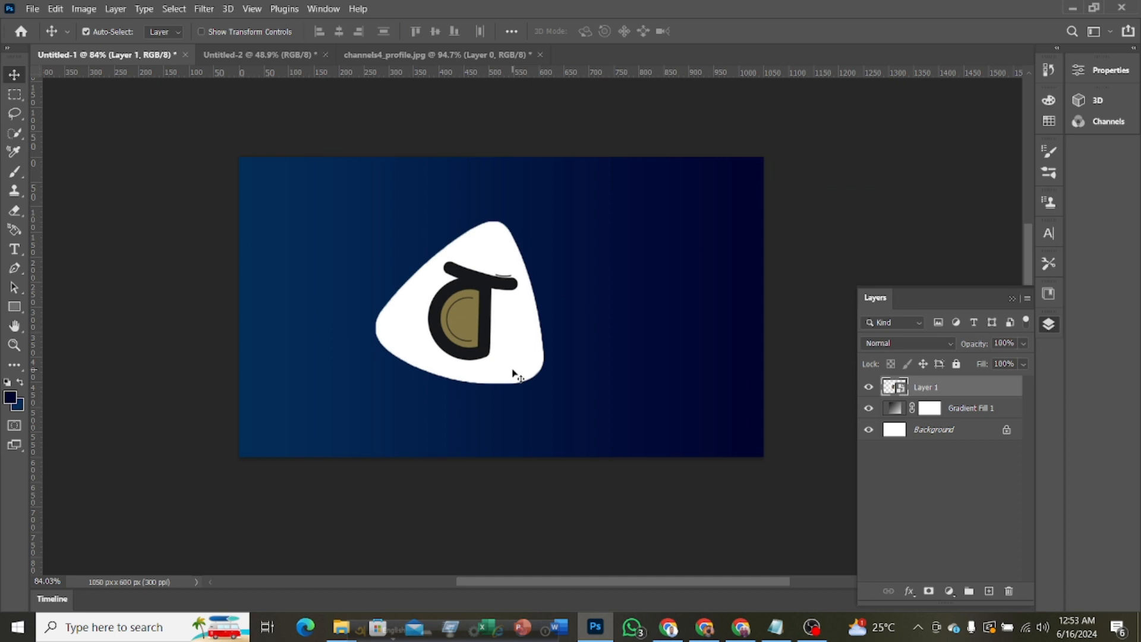
pyautogui.hotkey('ctrl', 't')
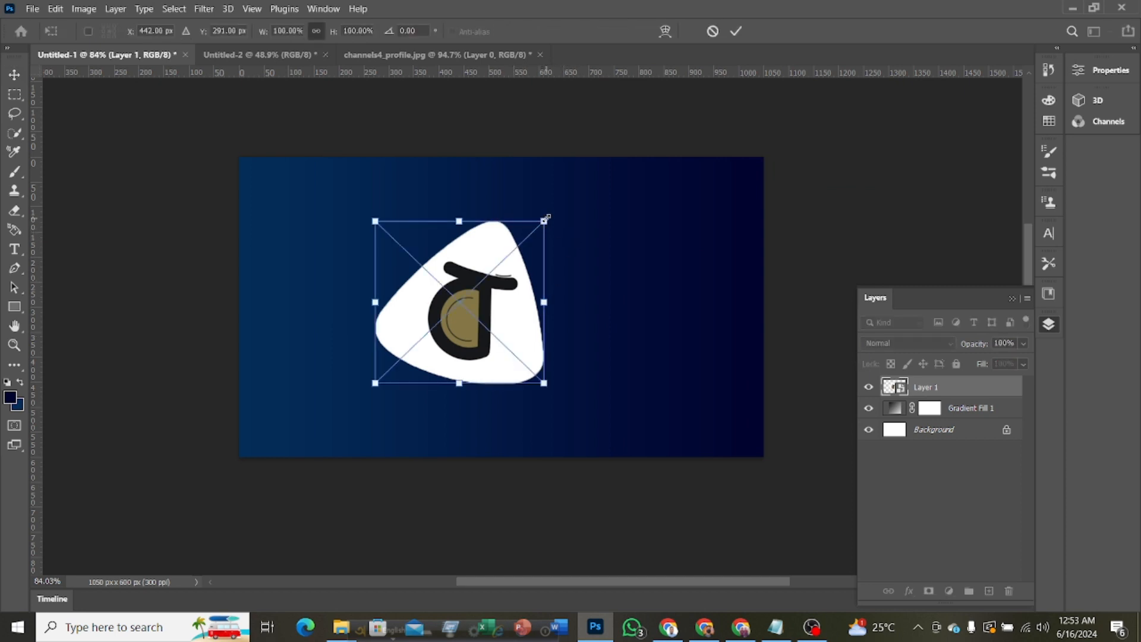
pyautogui.moveTo(542, 229); pyautogui.dragTo(441, 321)
pyautogui.click(735, 31)
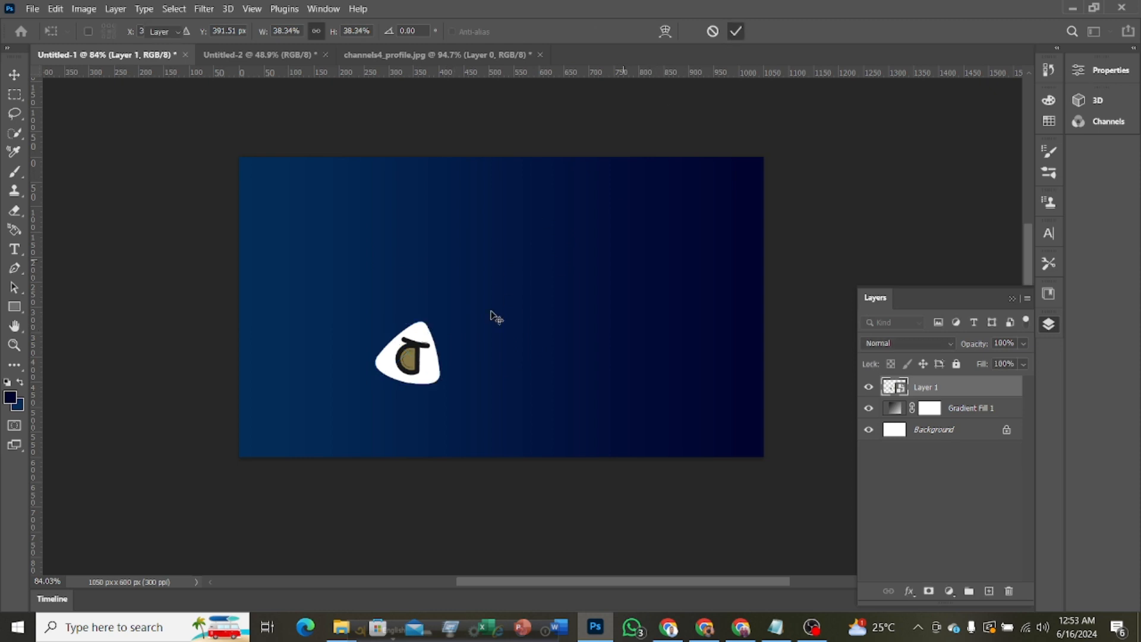
# Move the logo aside to the card's lower right corner and add horizontal and vertical guides through the card's centre
pyautogui.press('v')
pyautogui.moveTo(425, 359); pyautogui.dragTo(724, 455)
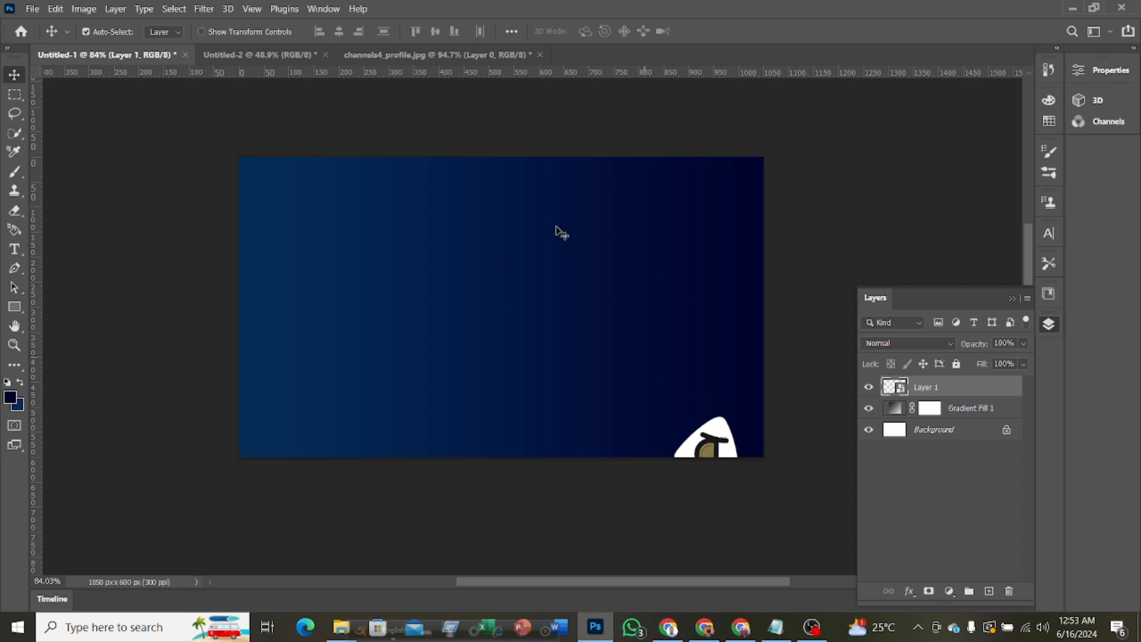
pyautogui.moveTo(571, 73); pyautogui.dragTo(568, 307)
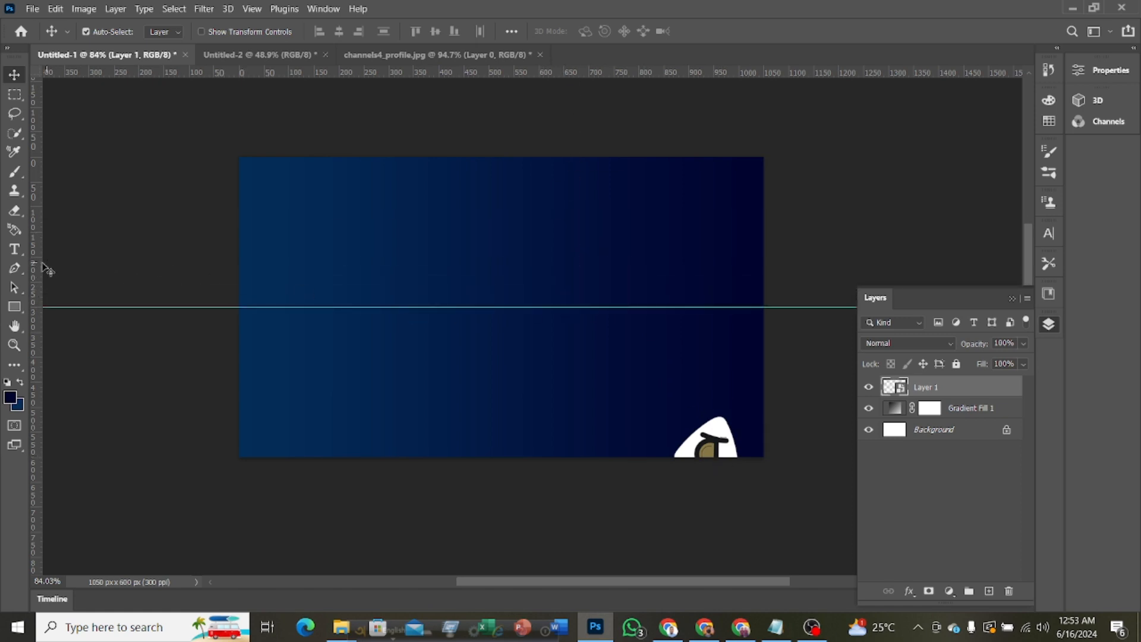
pyautogui.moveTo(38, 269); pyautogui.dragTo(500, 331)
# Place the logo centred on the vertical guide with its base on the horizontal guide, nudging it slightly right
pyautogui.moveTo(732, 441); pyautogui.dragTo(512, 286)
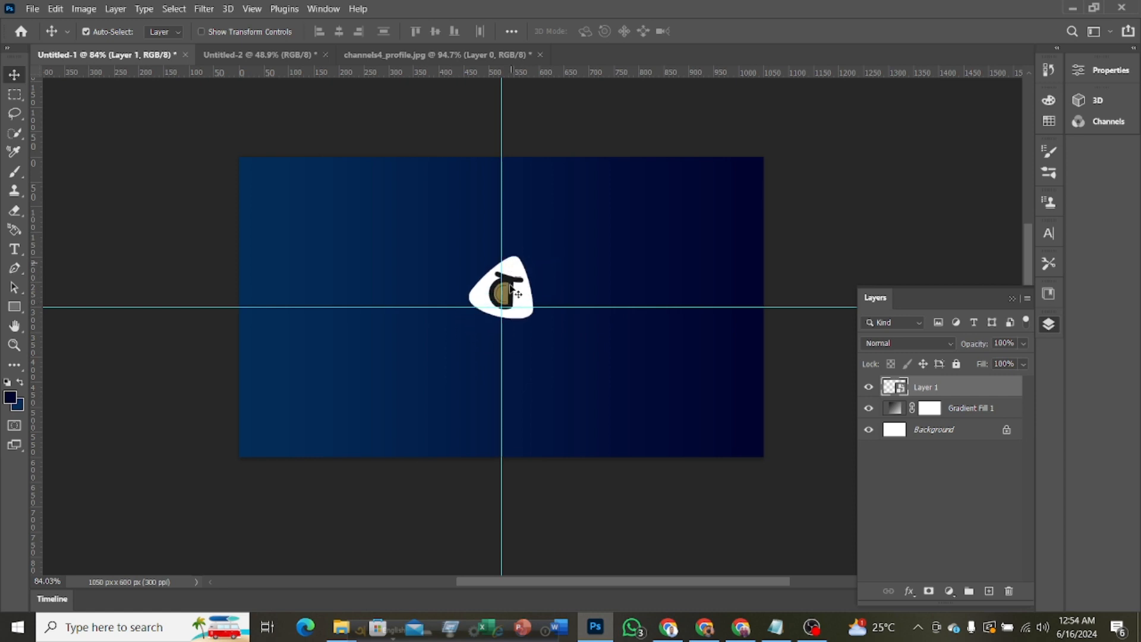
pyautogui.moveTo(514, 267); pyautogui.dragTo(508, 258)
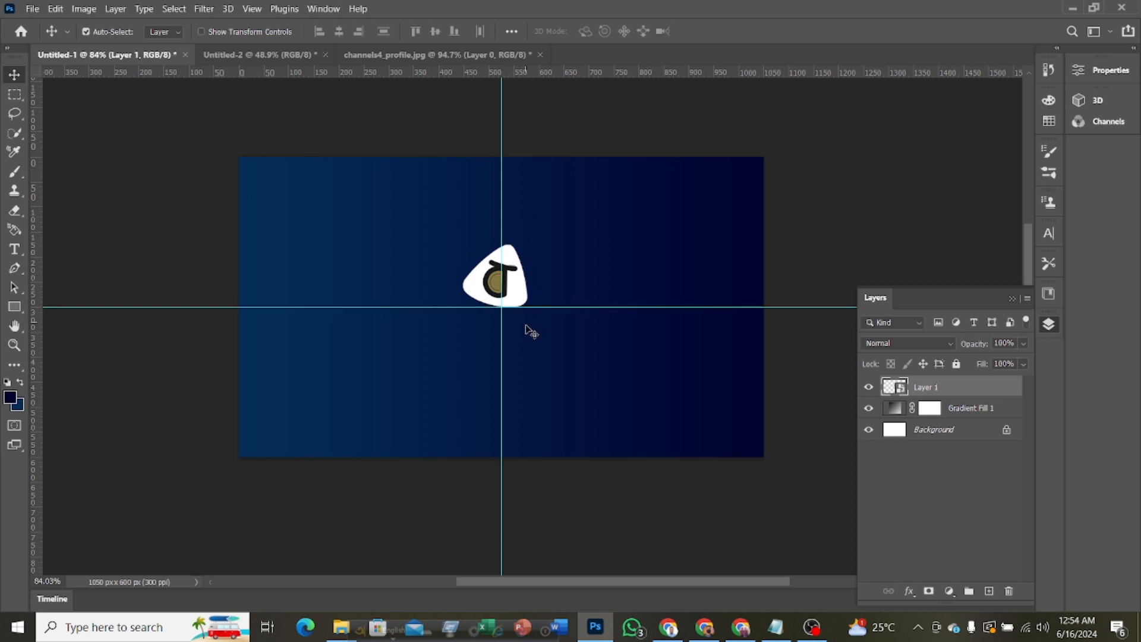
pyautogui.press('Right')
pyautogui.press('Right')
pyautogui.press('Right')
pyautogui.press('Right')
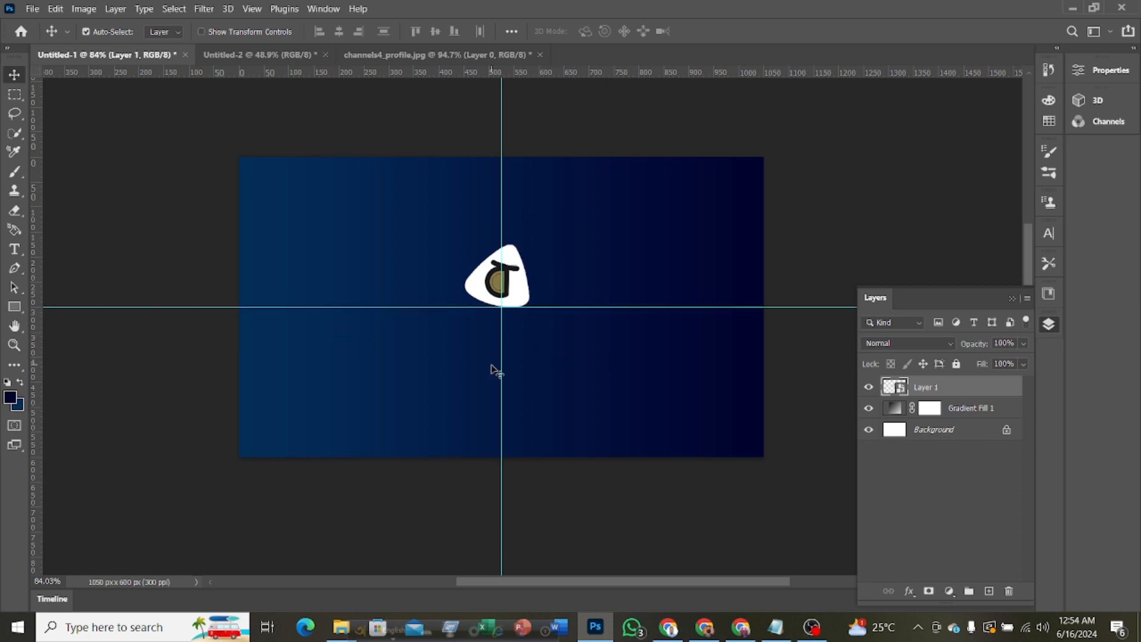
pyautogui.scroll(-5, 512, 367)
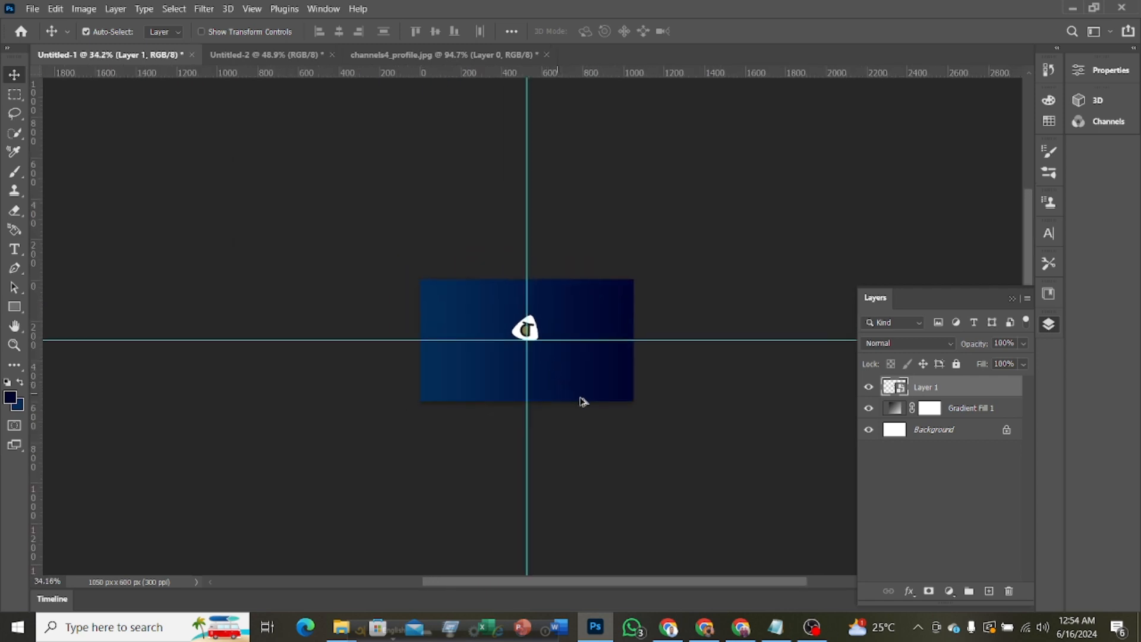
pyautogui.scroll(2, 582, 404)
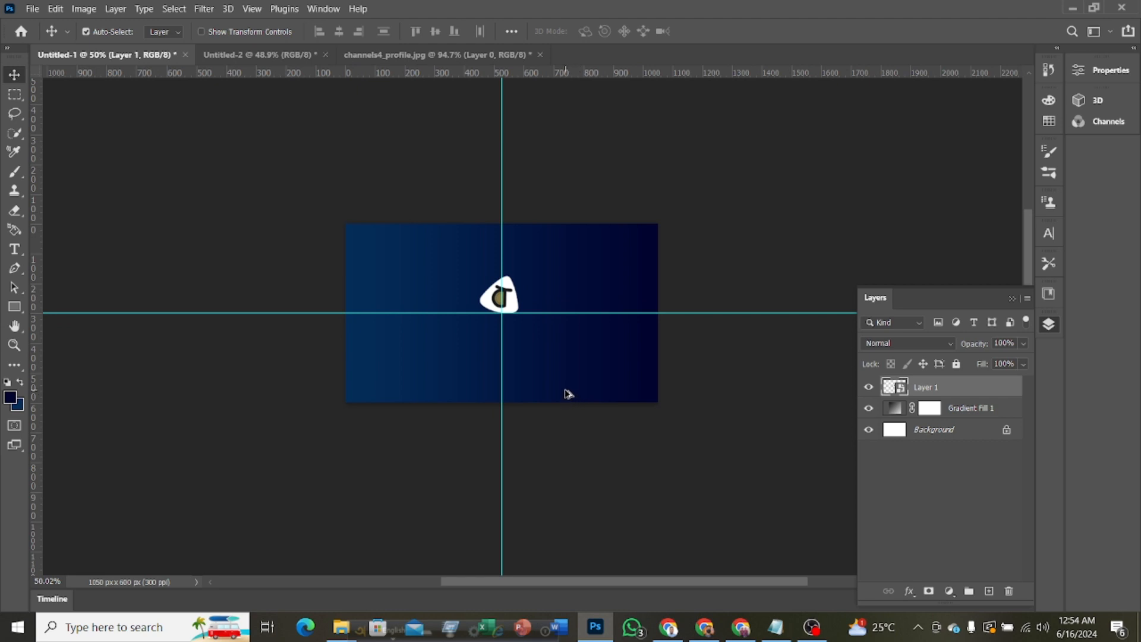
pyautogui.scroll(3, 535, 385)
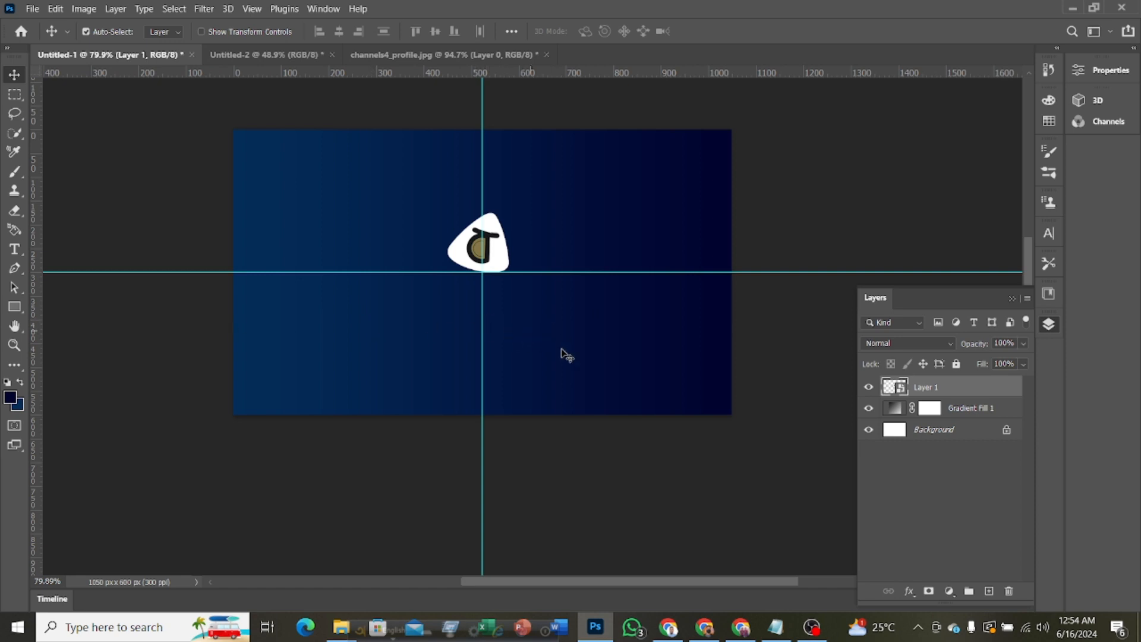
# Copy the channel name text from the white contact side into the navy gradient document, placing it below the logo
pyautogui.click(284, 54)
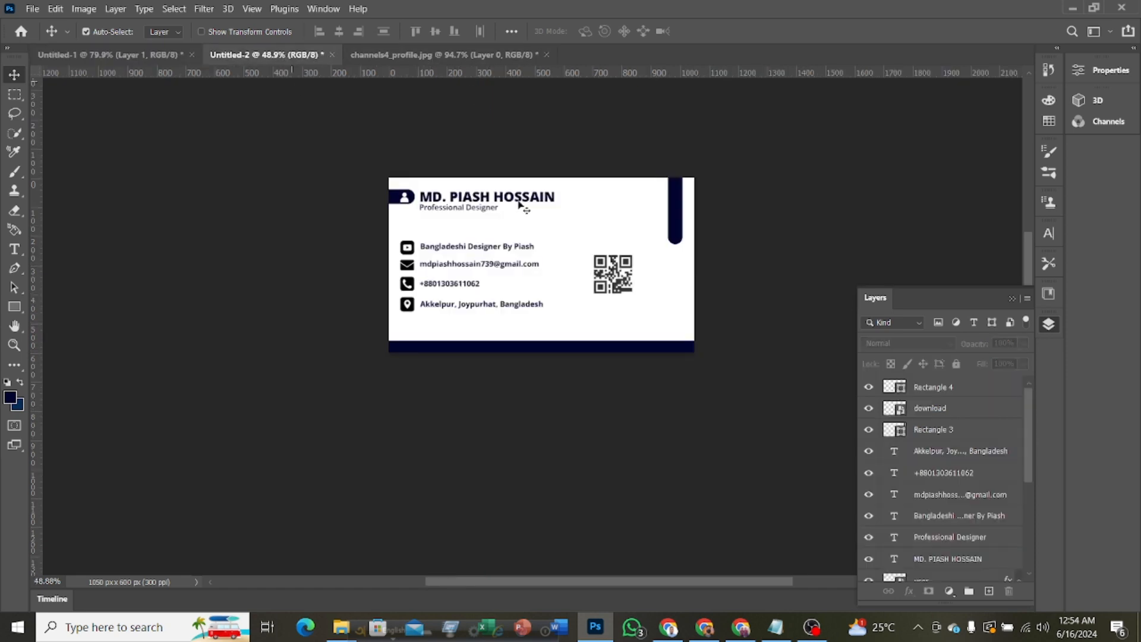
pyautogui.click(429, 251)
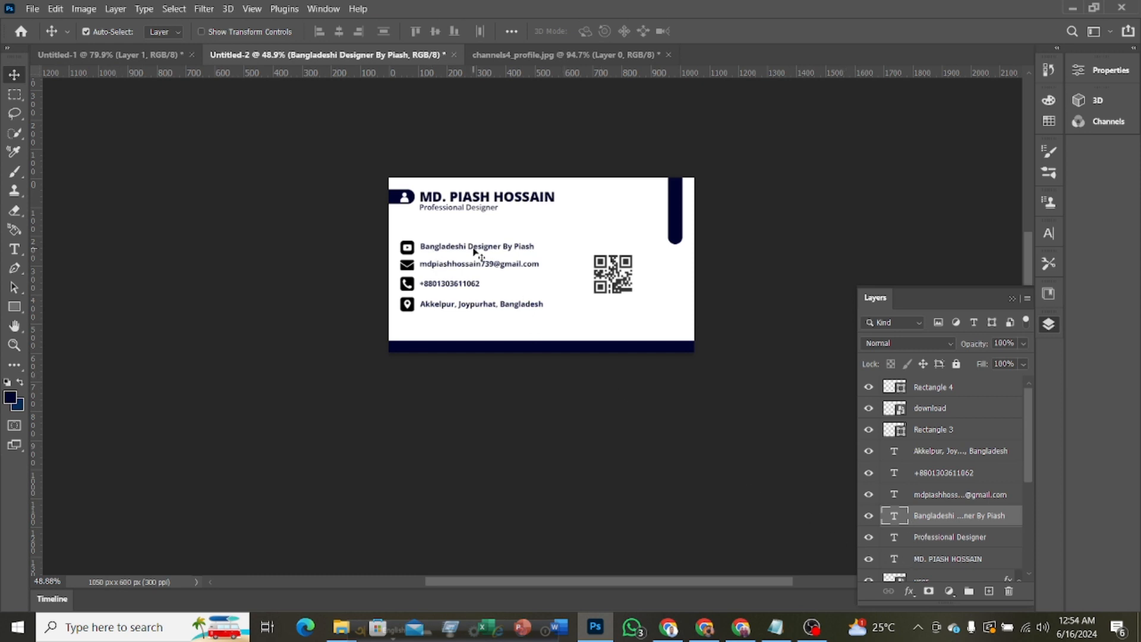
pyautogui.moveTo(474, 251); pyautogui.dragTo(474, 308)
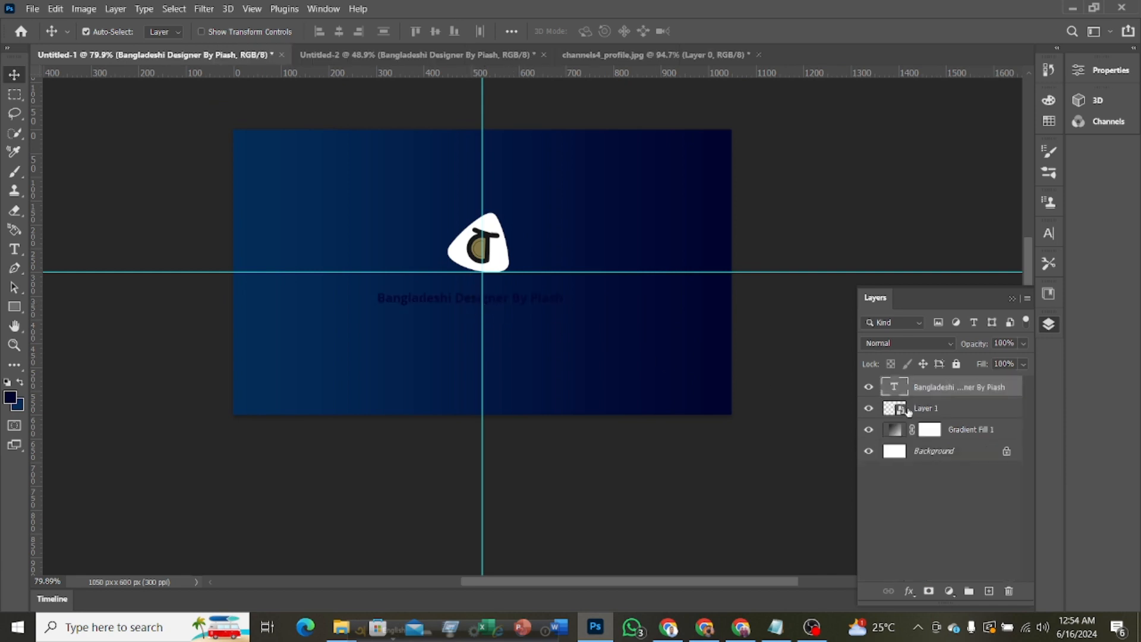
# Recolour the channel name text on the gradient side to white (ffffff)
pyautogui.doubleClick(892, 387)
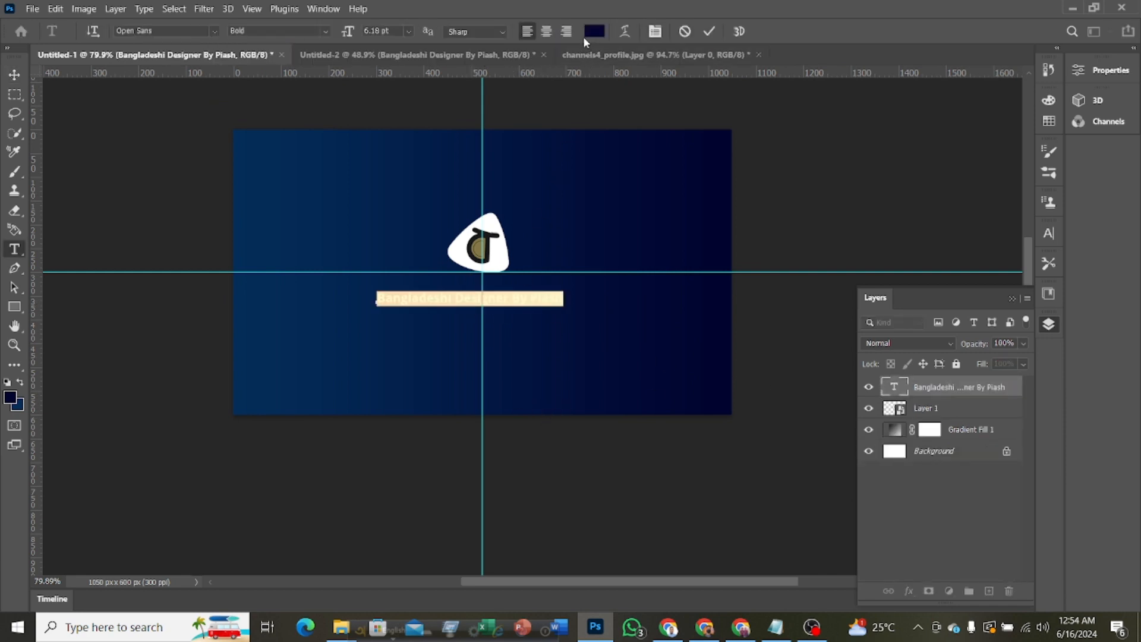
pyautogui.click(595, 31)
pyautogui.click(684, 111)
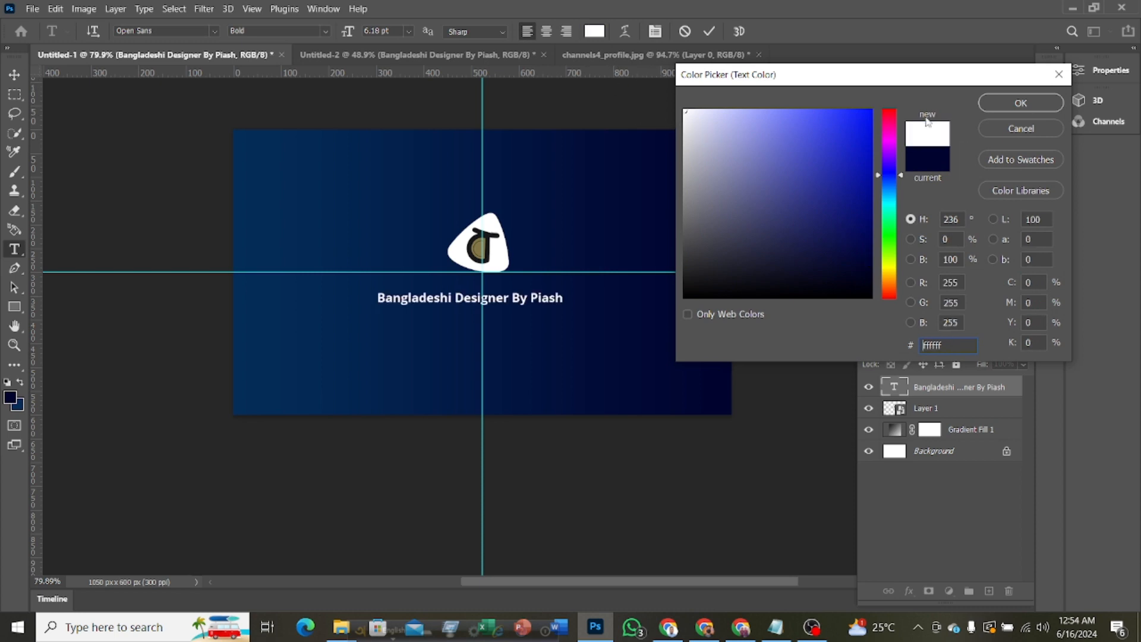
pyautogui.click(999, 104)
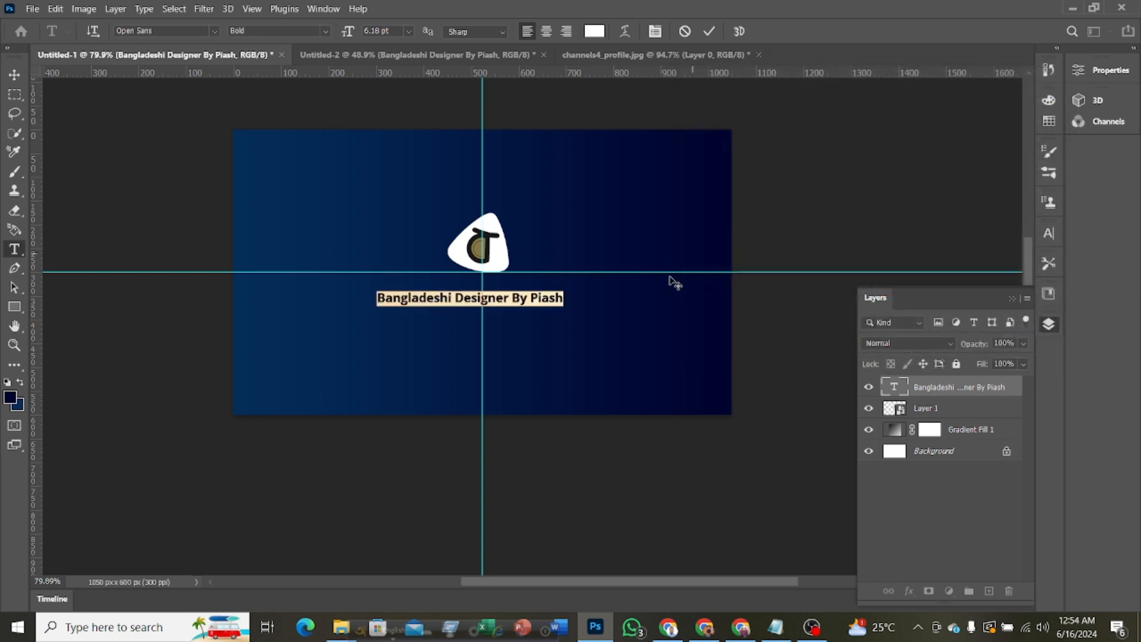
pyautogui.click(710, 31)
pyautogui.press('v')
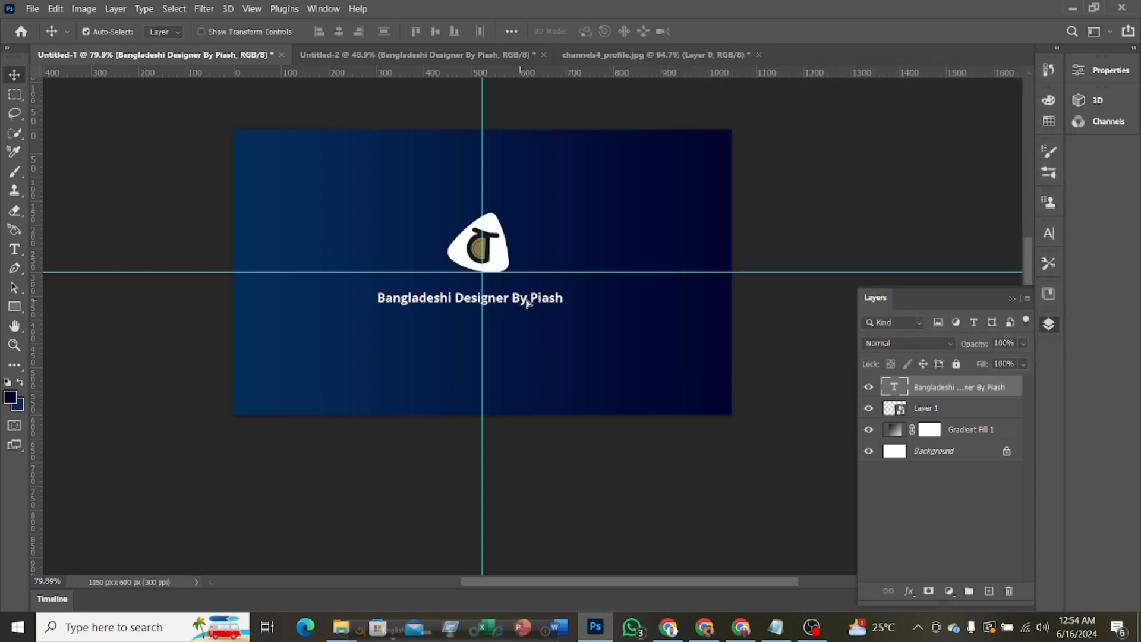
# Move the channel name up to sit close beneath the logo, just under the horizontal guide
pyautogui.moveTo(527, 303)
pyautogui.mouseDown()
pyautogui.moveTo(549, 274)
pyautogui.moveTo(526, 291)
pyautogui.moveTo(535, 287)
pyautogui.mouseUp()
pyautogui.press('Down')
pyautogui.press('Down')
pyautogui.press('Down')
pyautogui.press('Down')
pyautogui.press('Down')
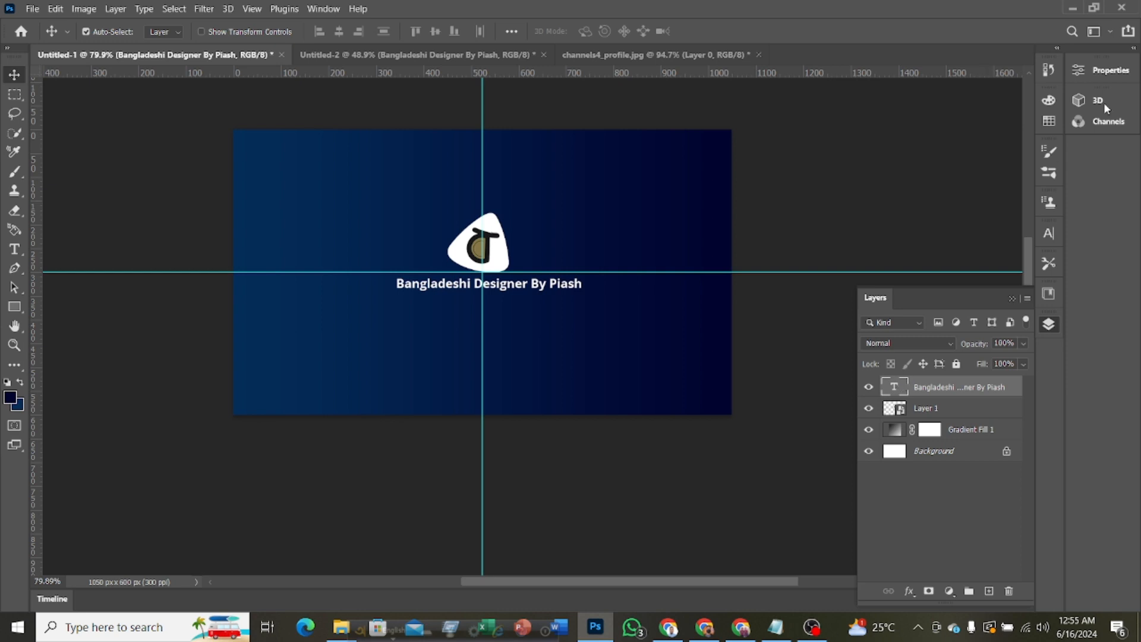
# Apply the All Caps type option to the channel name
pyautogui.click(1081, 71)
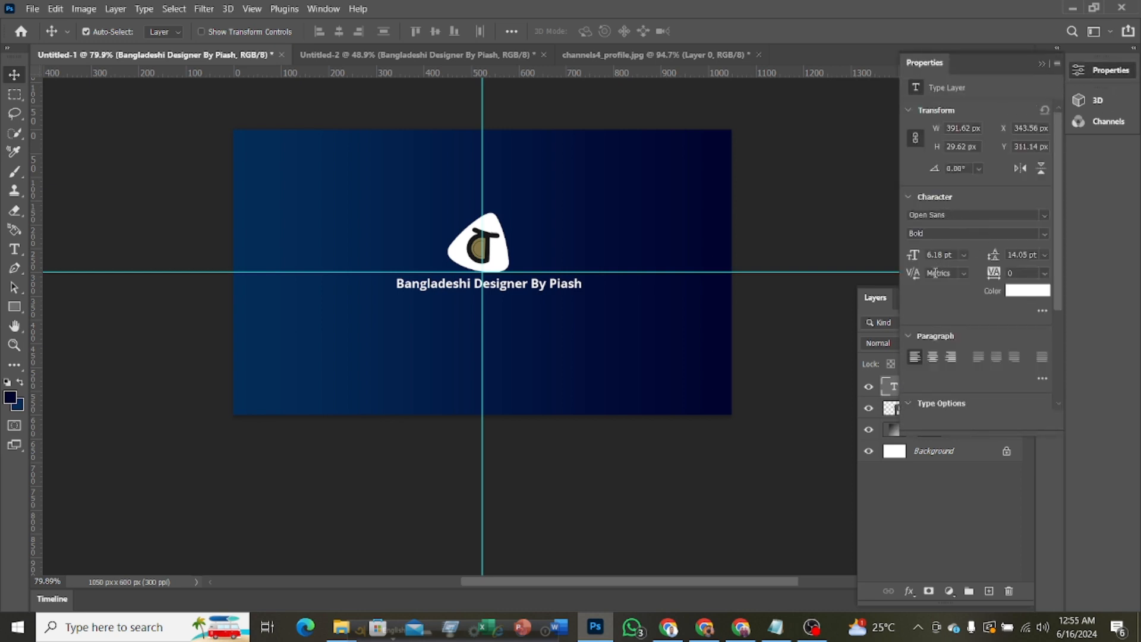
pyautogui.scroll(-3, 999, 277)
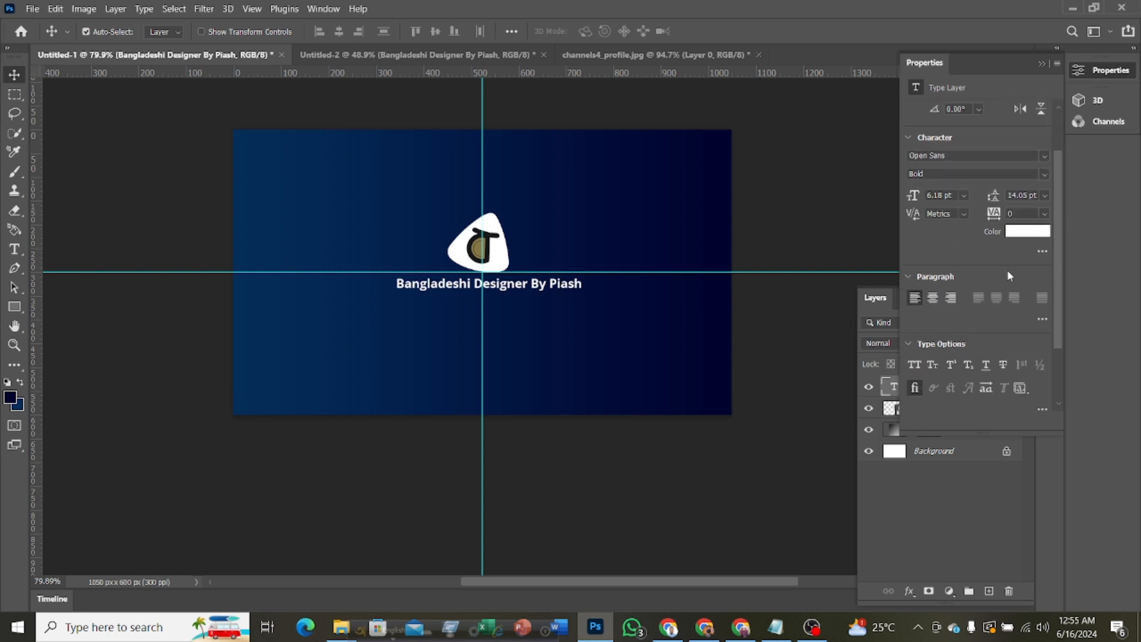
pyautogui.scroll(-1, 1006, 273)
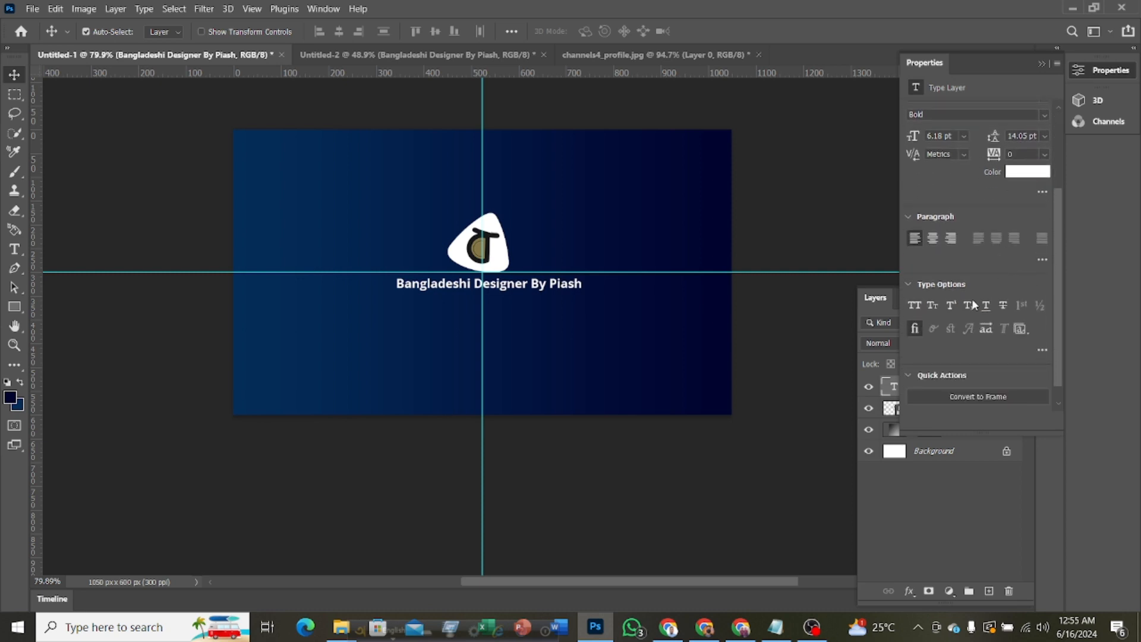
pyautogui.click(915, 306)
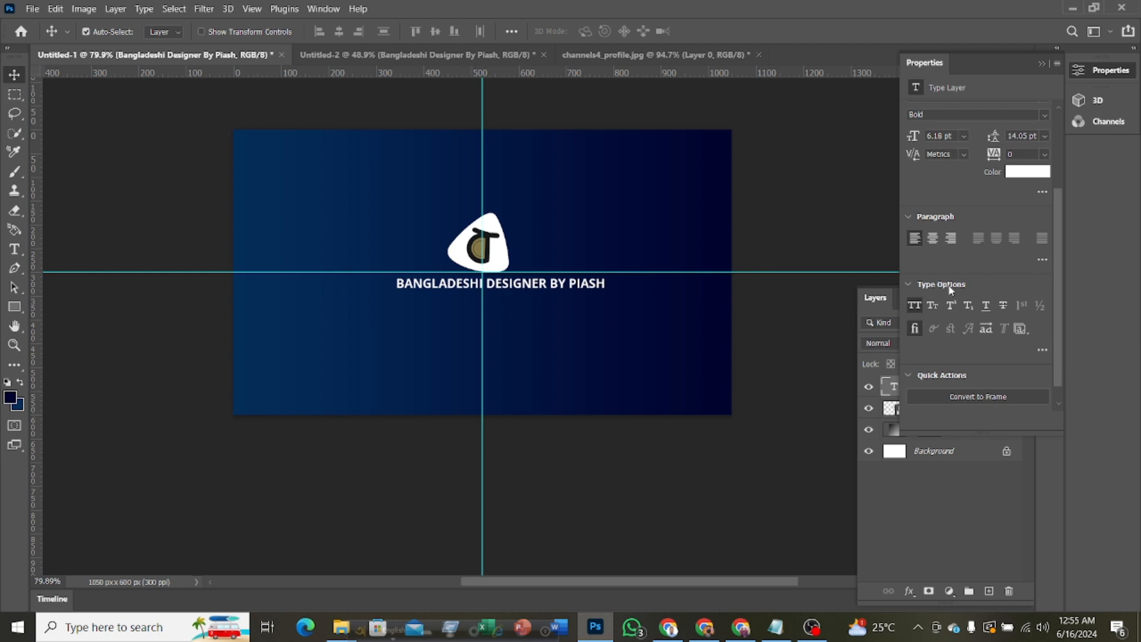
pyautogui.click(1082, 69)
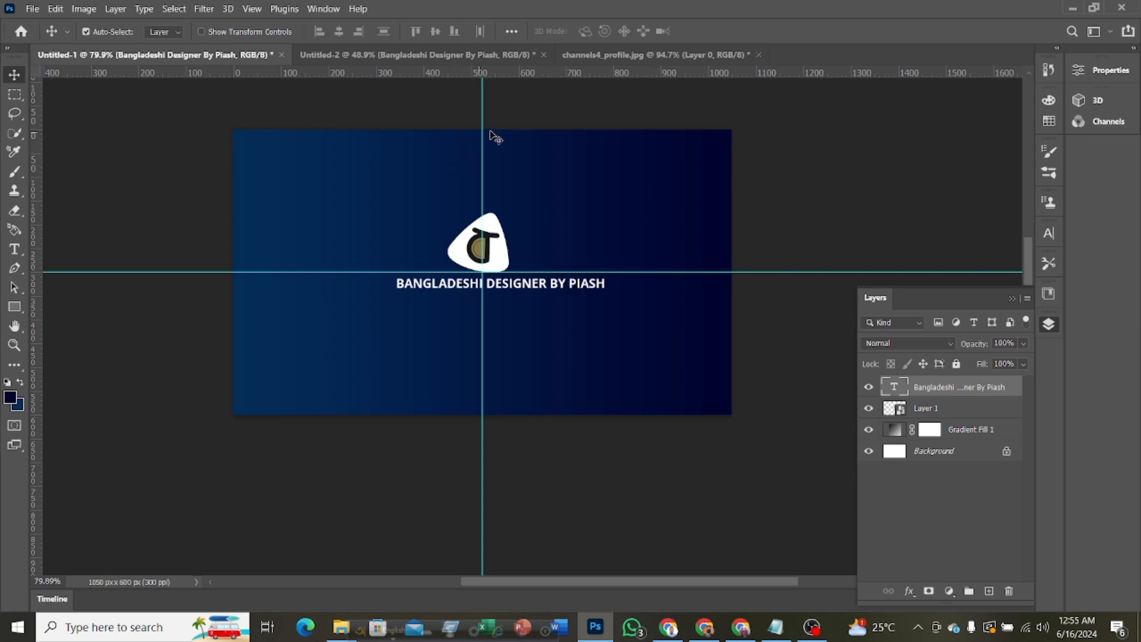
# Remove both guides and centre the channel name horizontally against the unlocked background layer
pyautogui.moveTo(484, 121); pyautogui.dragTo(37, 149)
pyautogui.moveTo(299, 273); pyautogui.dragTo(310, 57)
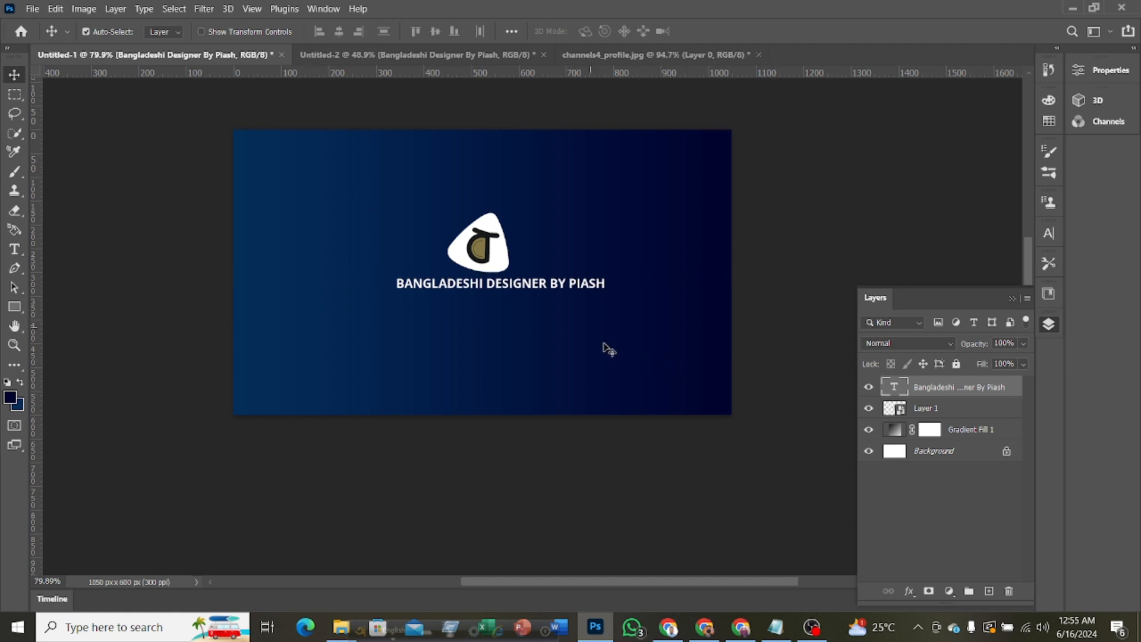
pyautogui.click(1006, 451)
pyautogui.keyDown('ctrl'); pyautogui.click(976, 387); pyautogui.keyUp('ctrl')
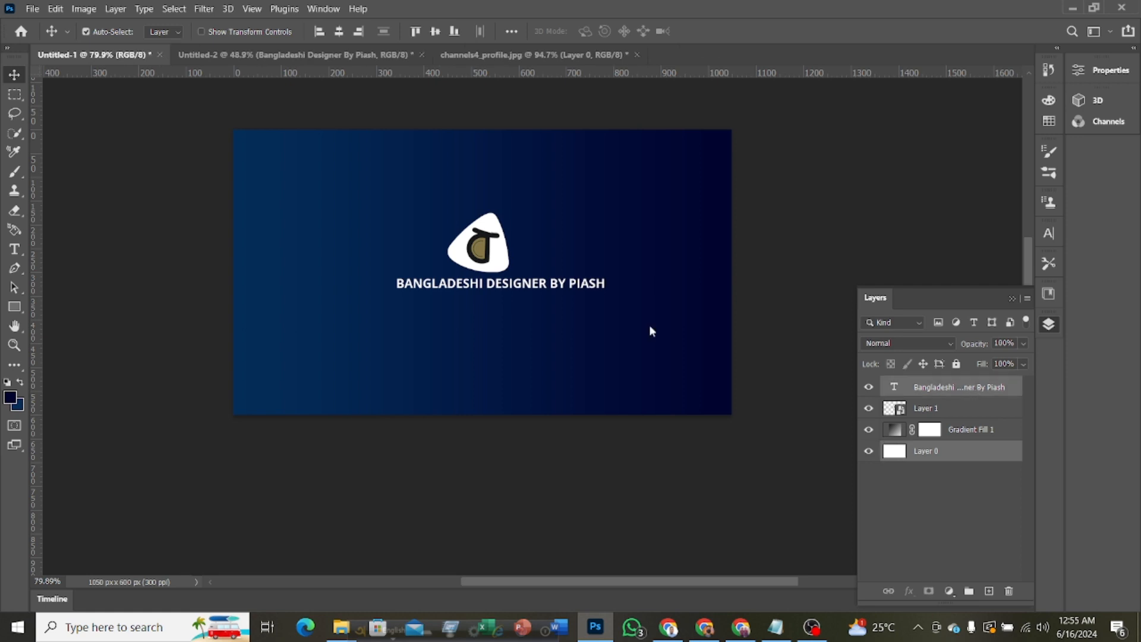
pyautogui.click(339, 31)
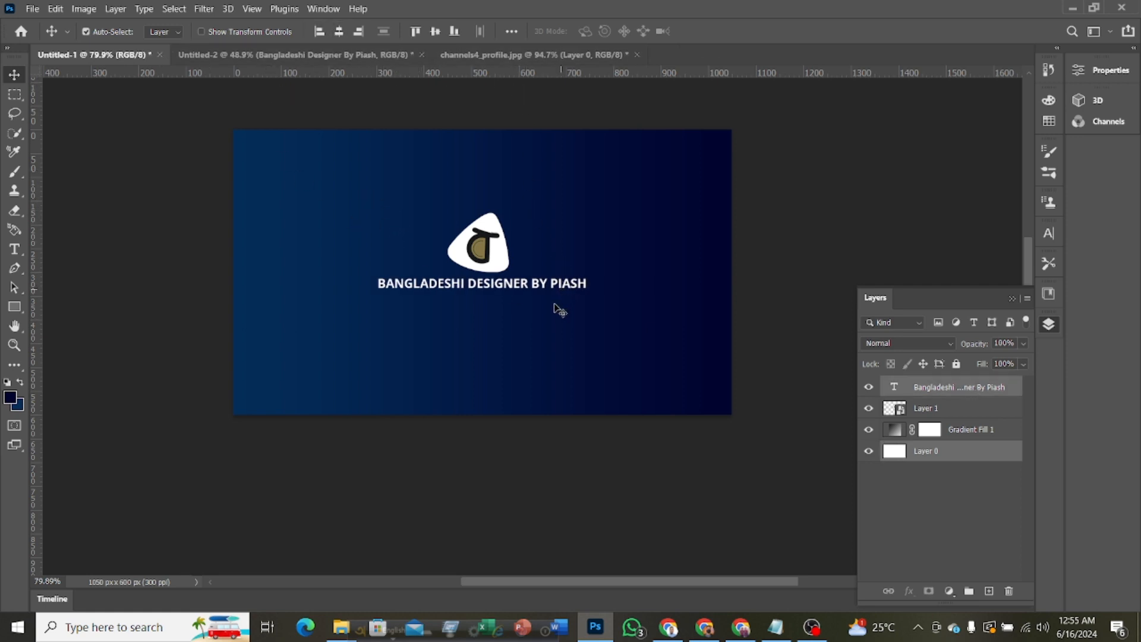
pyautogui.click(564, 332)
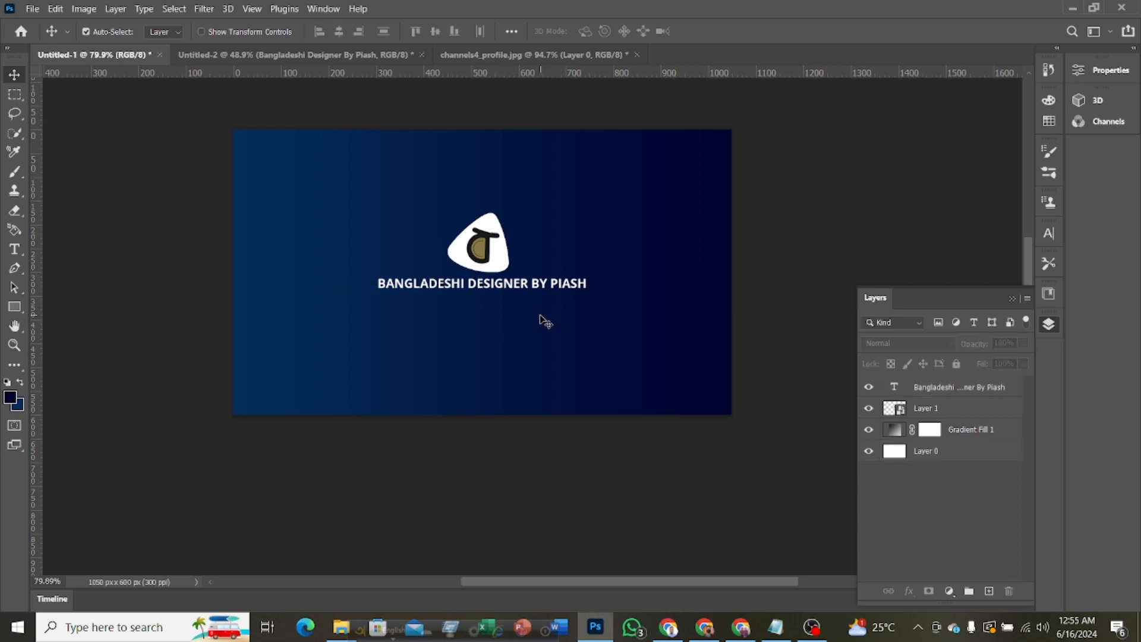
# Nudge the channel name text slightly down to widen the gap below the logo
pyautogui.click(943, 388)
pyautogui.press('Down')
pyautogui.press('Down')
pyautogui.press('Down')
pyautogui.press('Down')
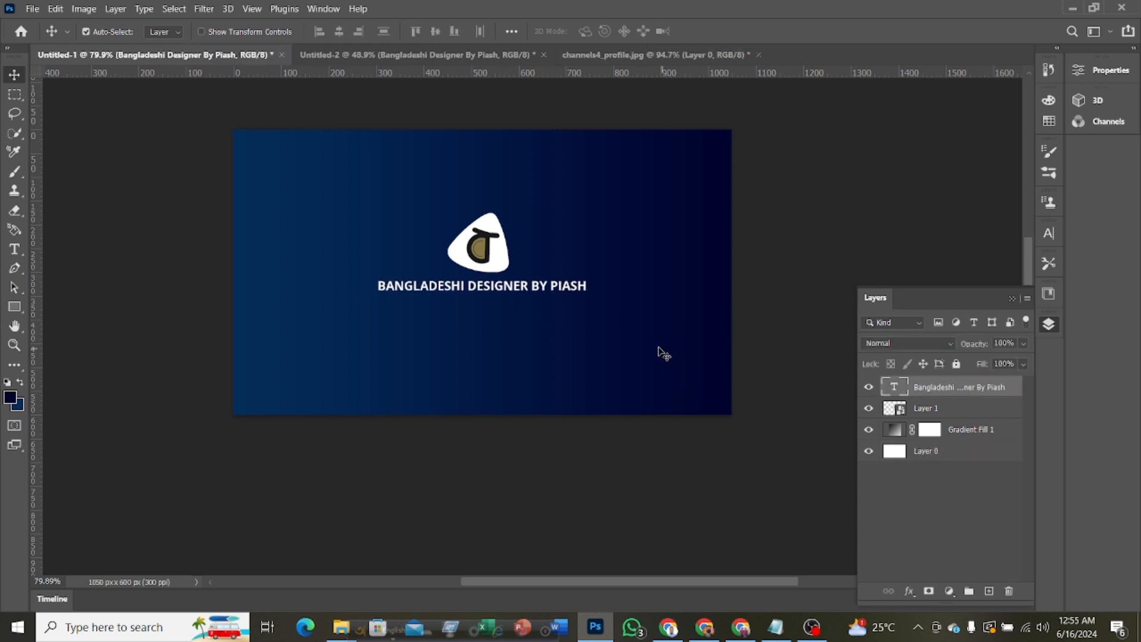
pyautogui.scroll(-4, 659, 346)
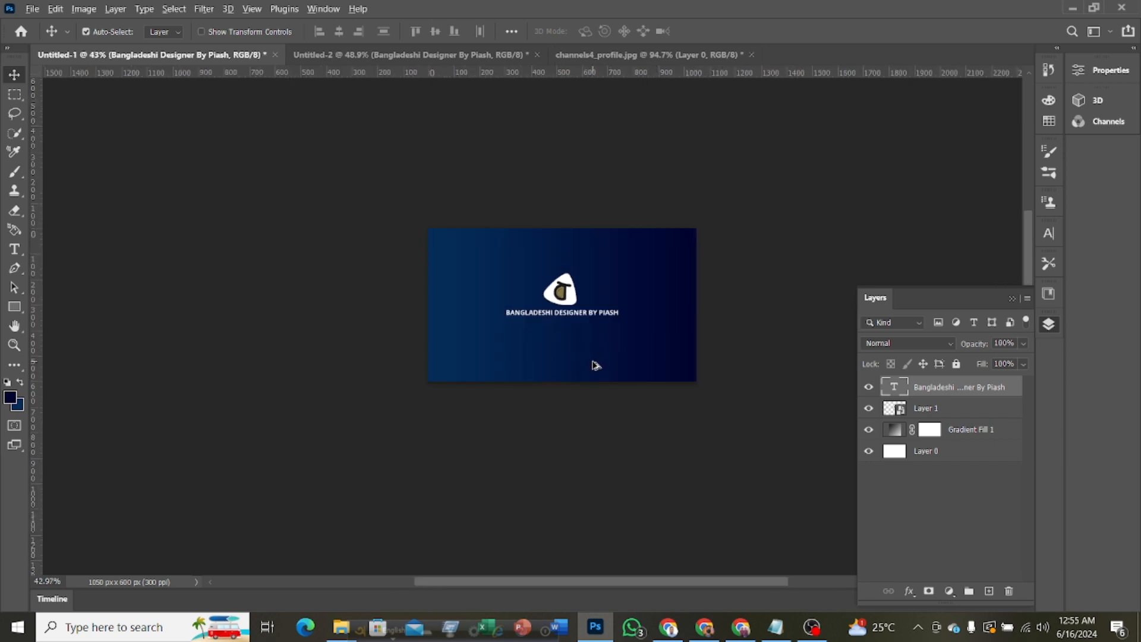
pyautogui.scroll(3, 596, 365)
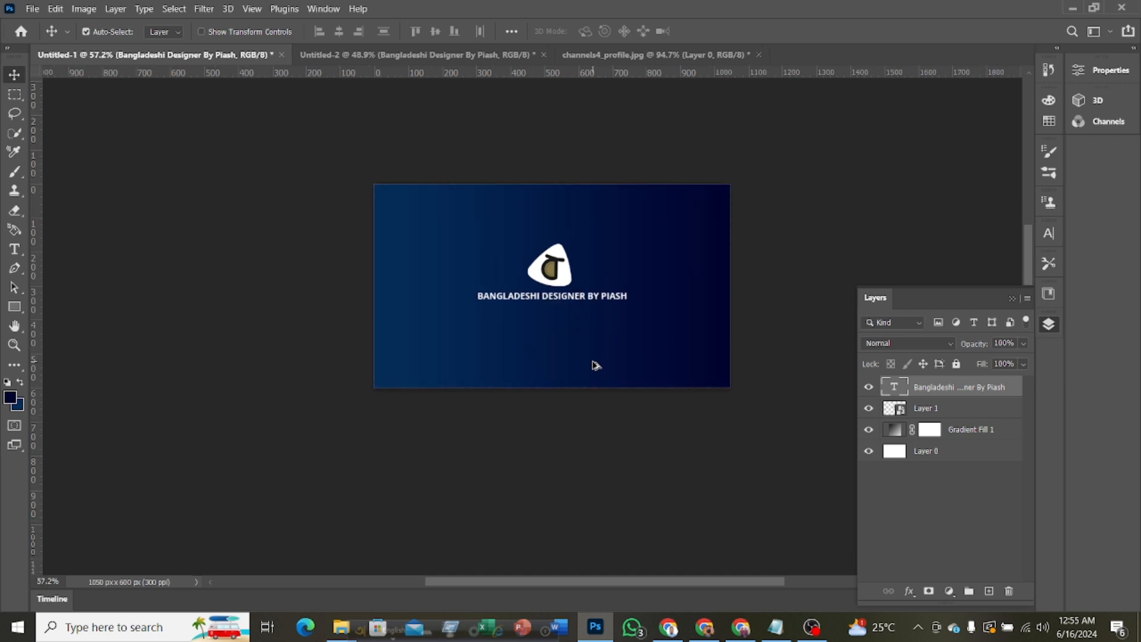
pyautogui.scroll(1, 596, 365)
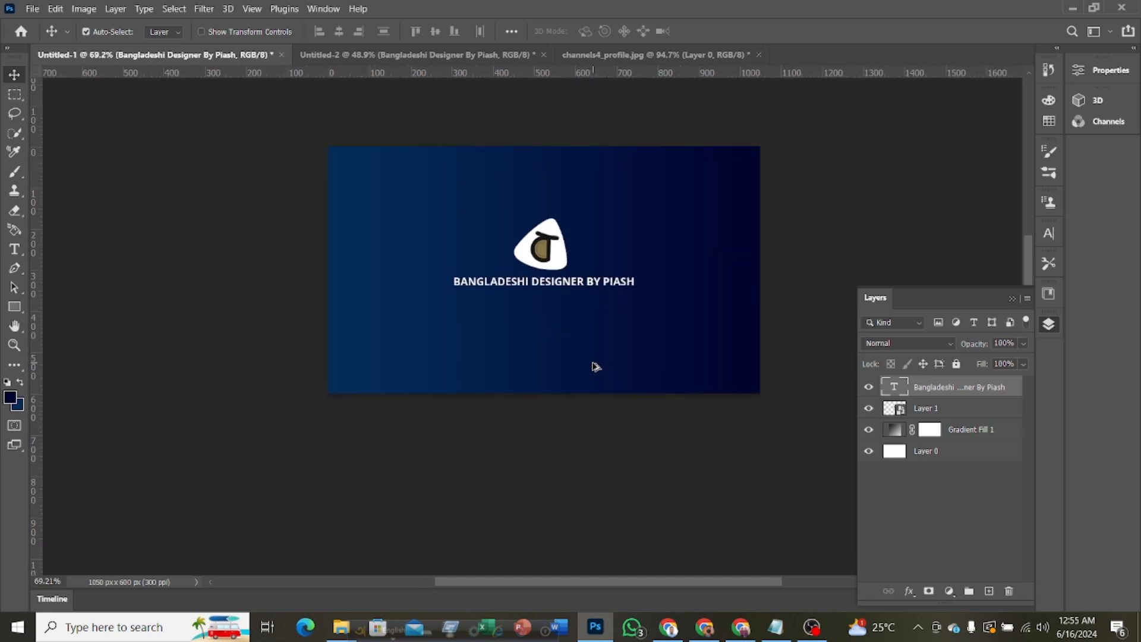
pyautogui.scroll(2, 596, 365)
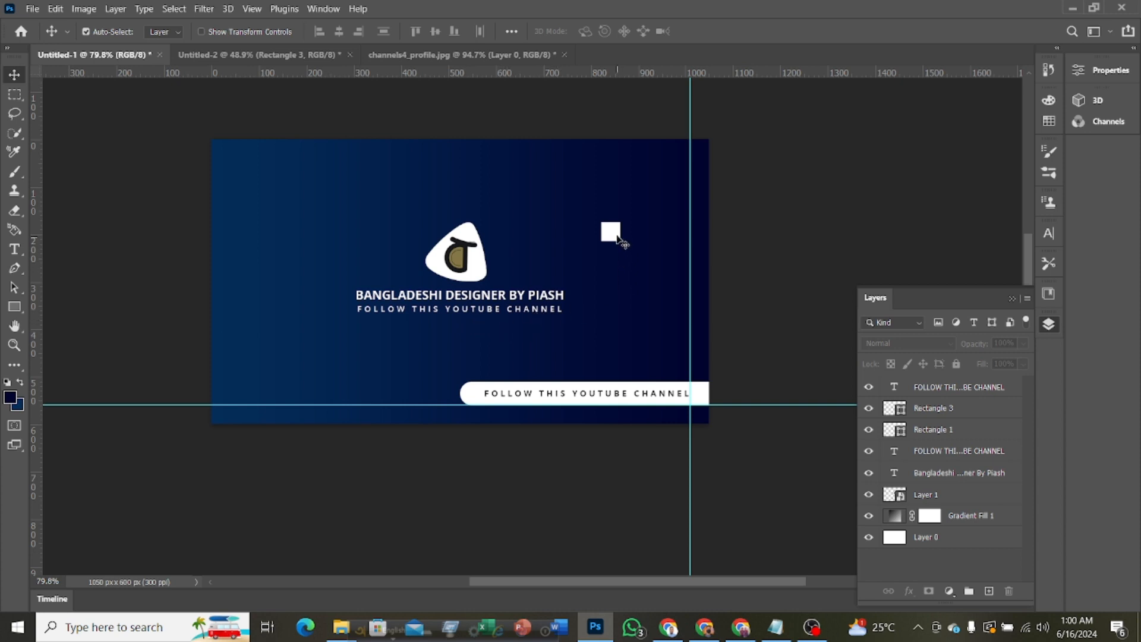
# Delete the small white square shape, Rectangle 1, from the gradient side
pyautogui.moveTo(617, 237); pyautogui.dragTo(575, 226)
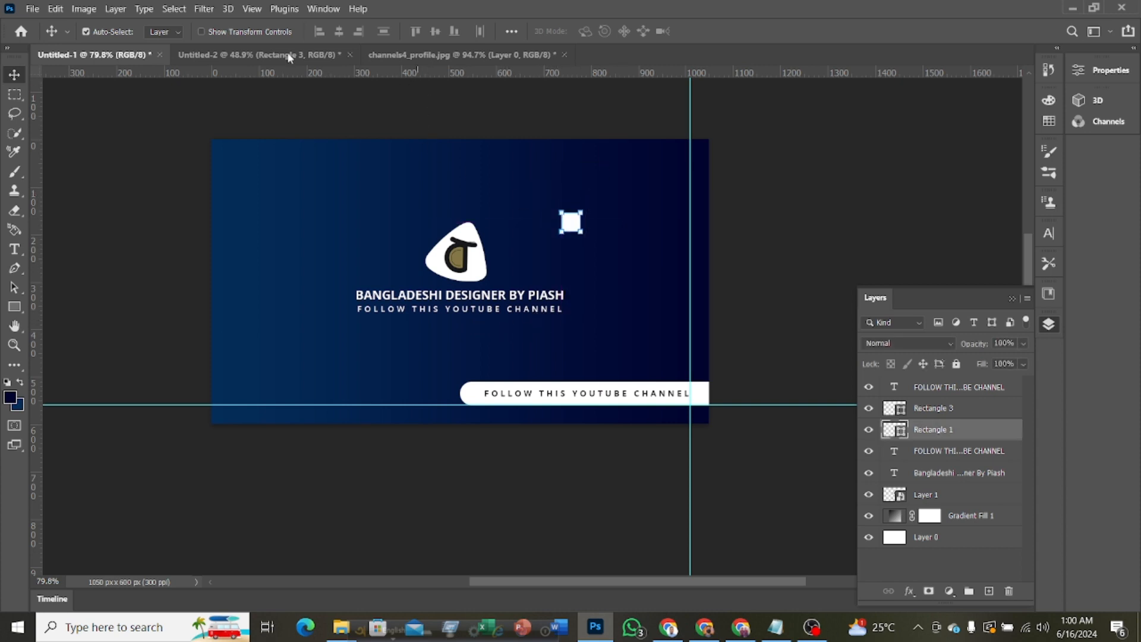
pyautogui.click(286, 53)
pyautogui.click(143, 55)
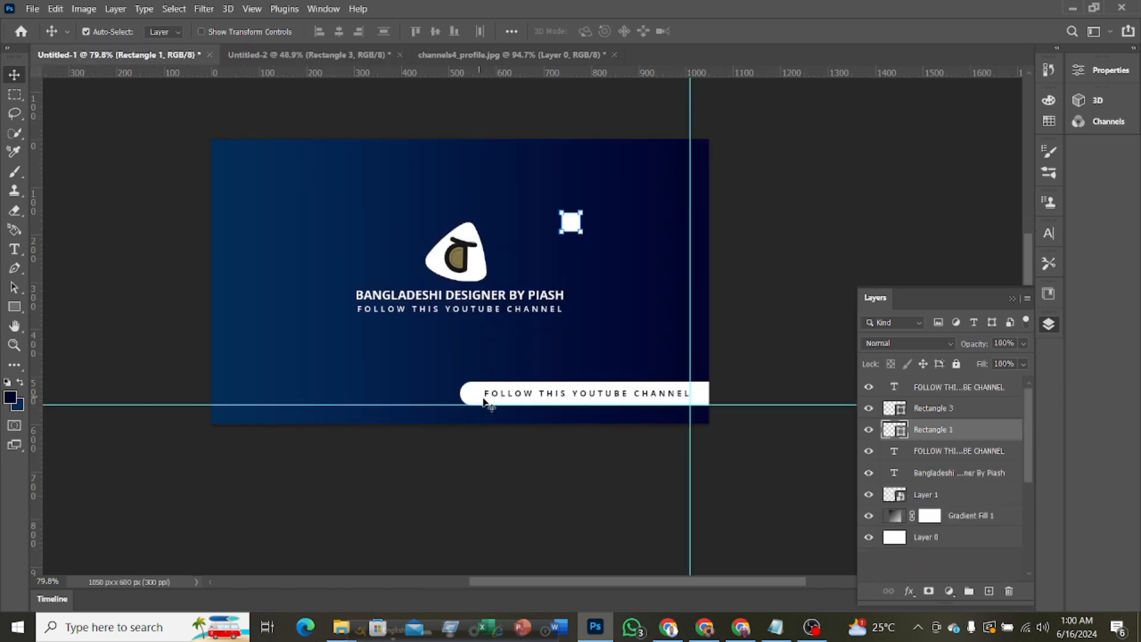
pyautogui.click(476, 402)
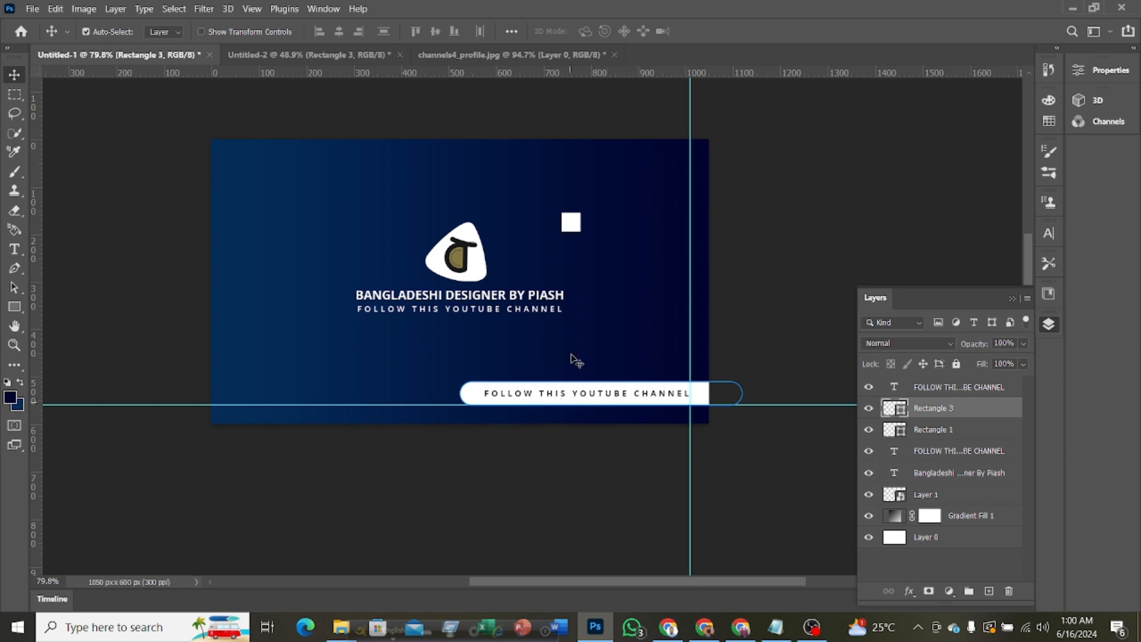
pyautogui.moveTo(569, 229); pyautogui.dragTo(343, 191)
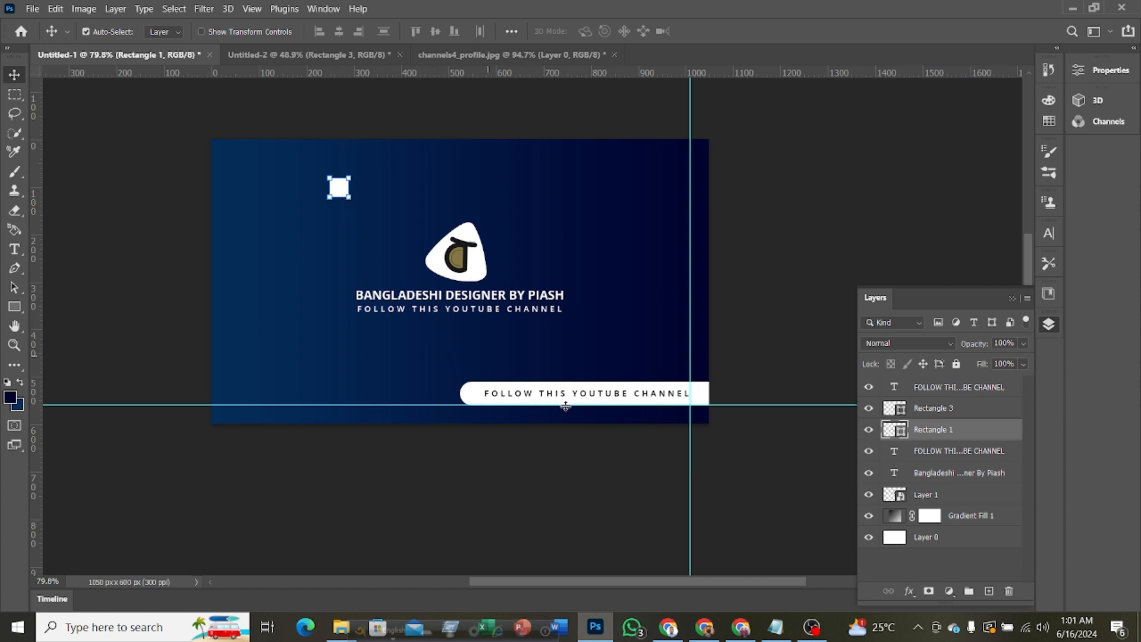
pyautogui.scroll(2, 529, 348)
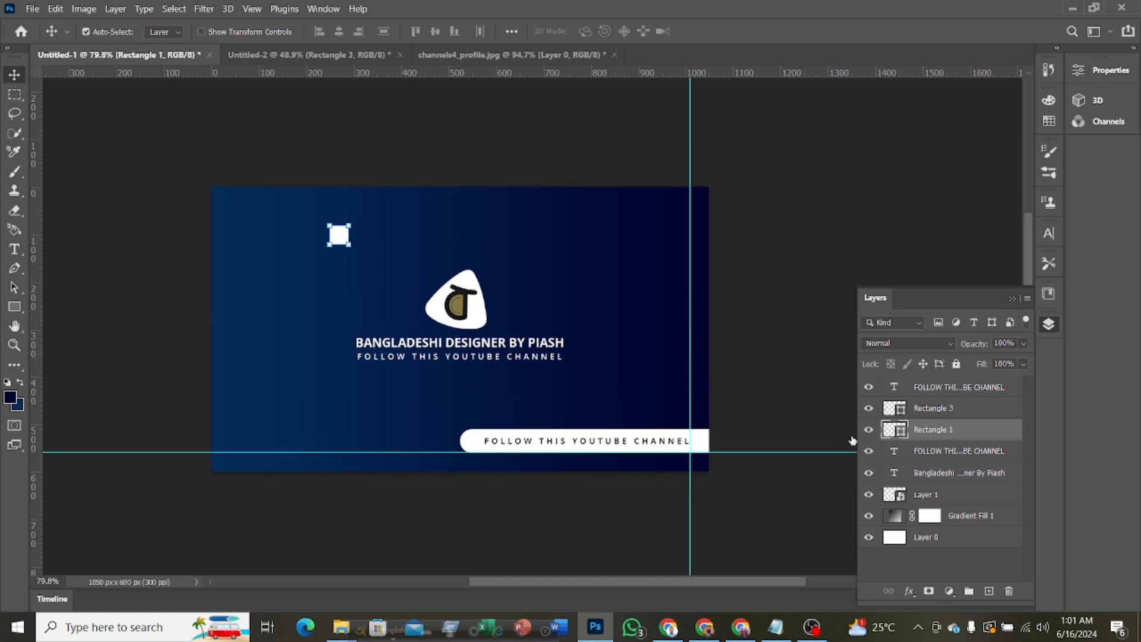
pyautogui.scroll(-1, 484, 352)
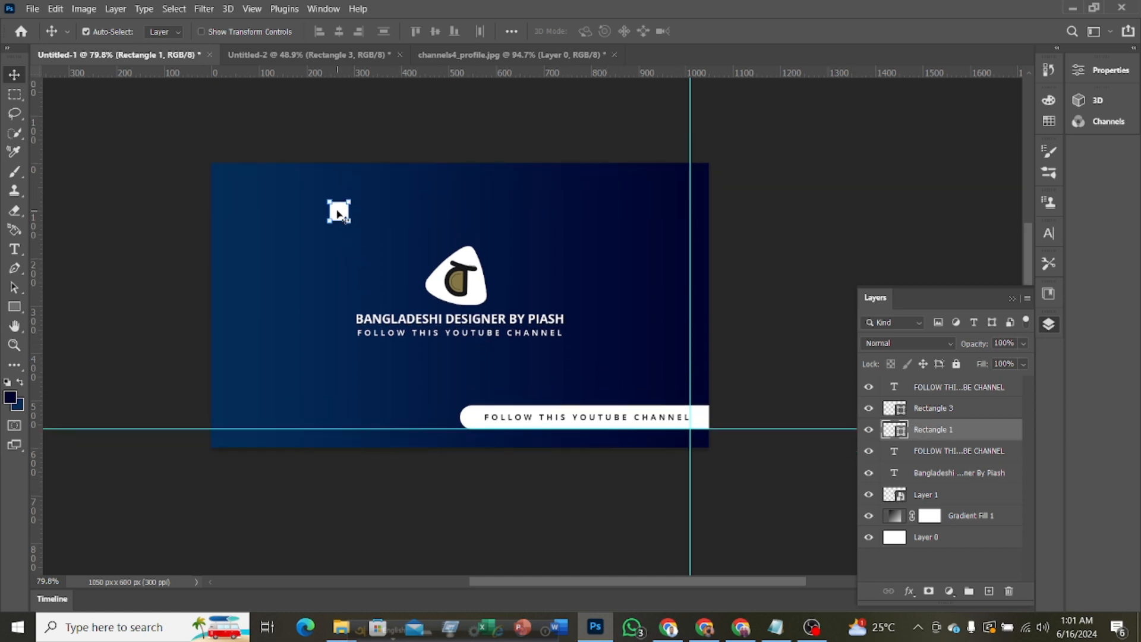
pyautogui.press('Delete')
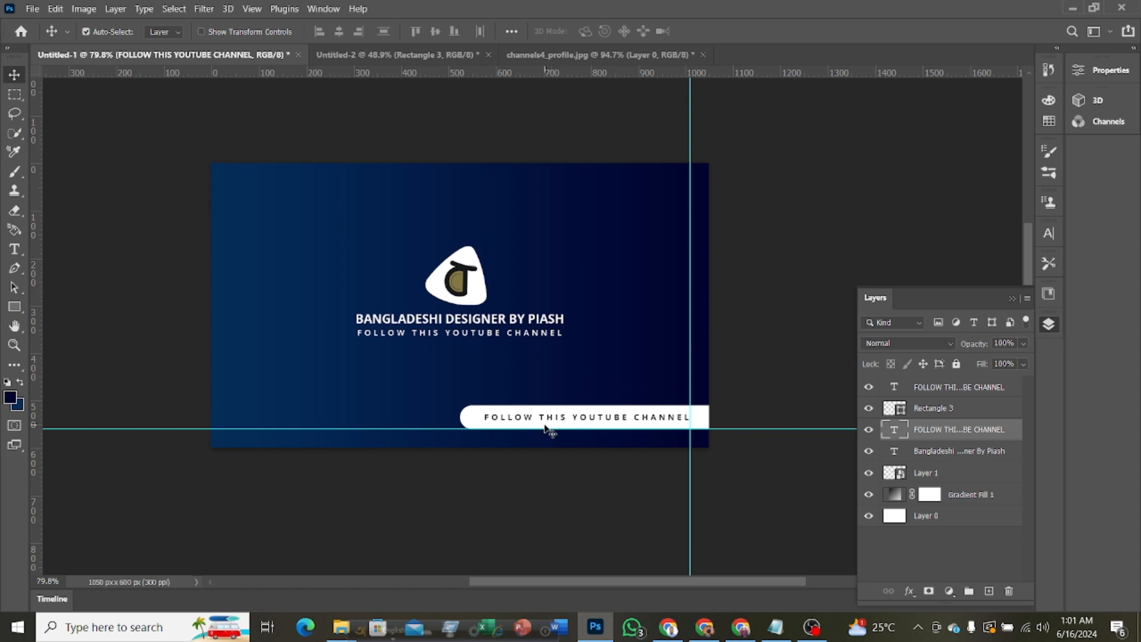
pyautogui.doubleClick(895, 430)
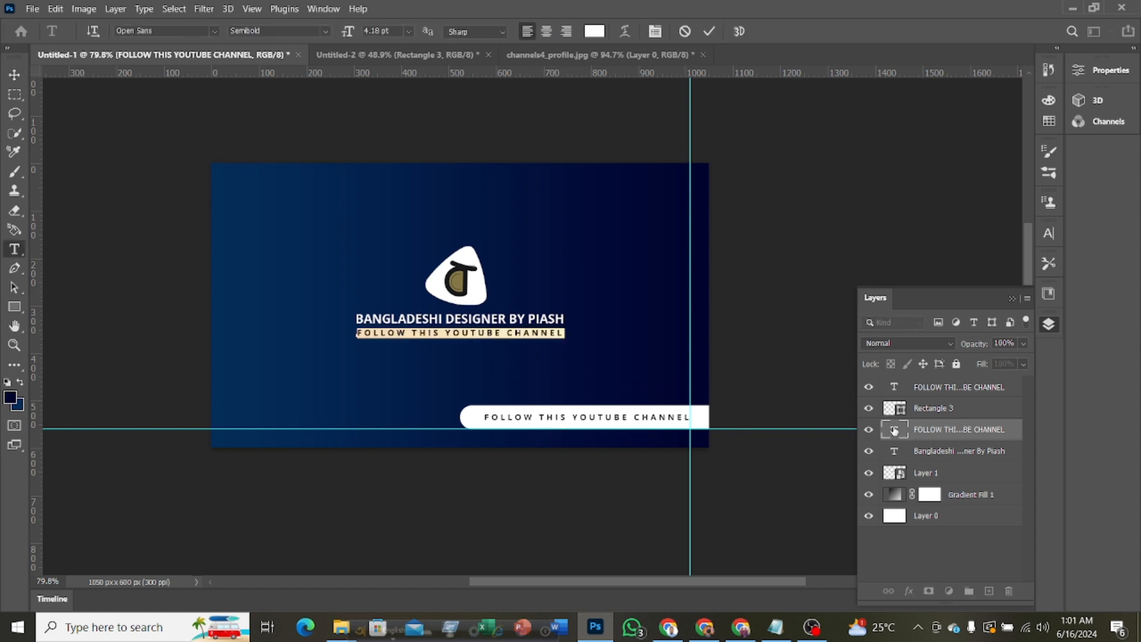
pyautogui.doubleClick(896, 387)
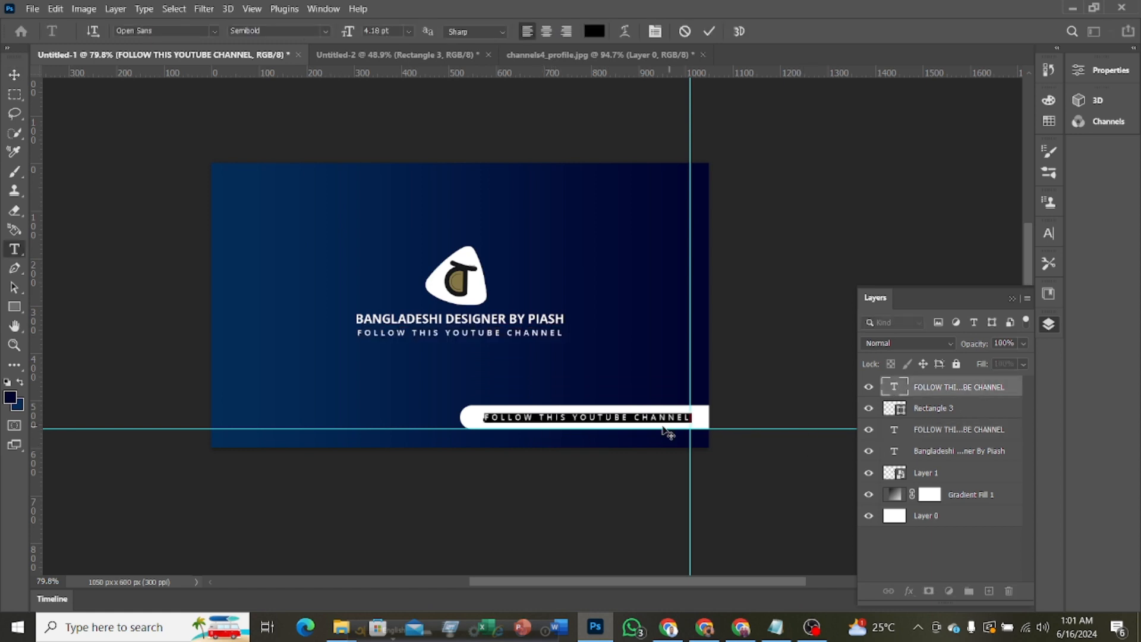
pyautogui.write('W')
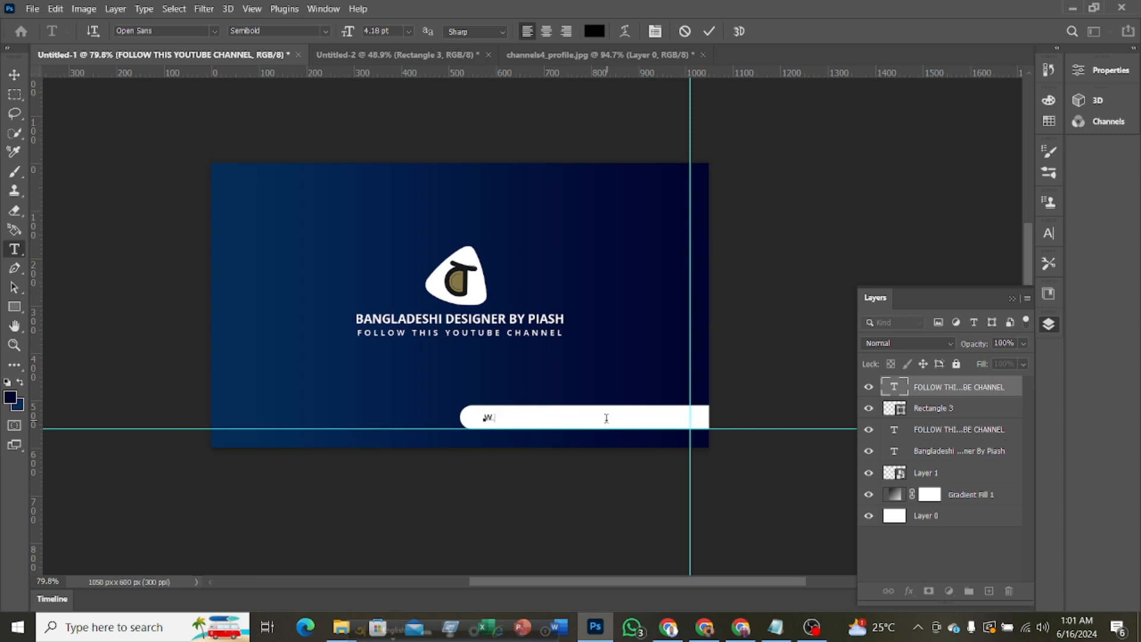
pyautogui.write('WW.YOUTUBE.COM/DESIGNER')
# Shift the web address right to end at the vertical guide and centre it vertically with the white bar
pyautogui.click(14, 75)
pyautogui.moveTo(606, 418); pyautogui.dragTo(622, 418)
pyautogui.keyDown('shift'); pyautogui.click(476, 418); pyautogui.keyUp('shift')
pyautogui.click(436, 32)
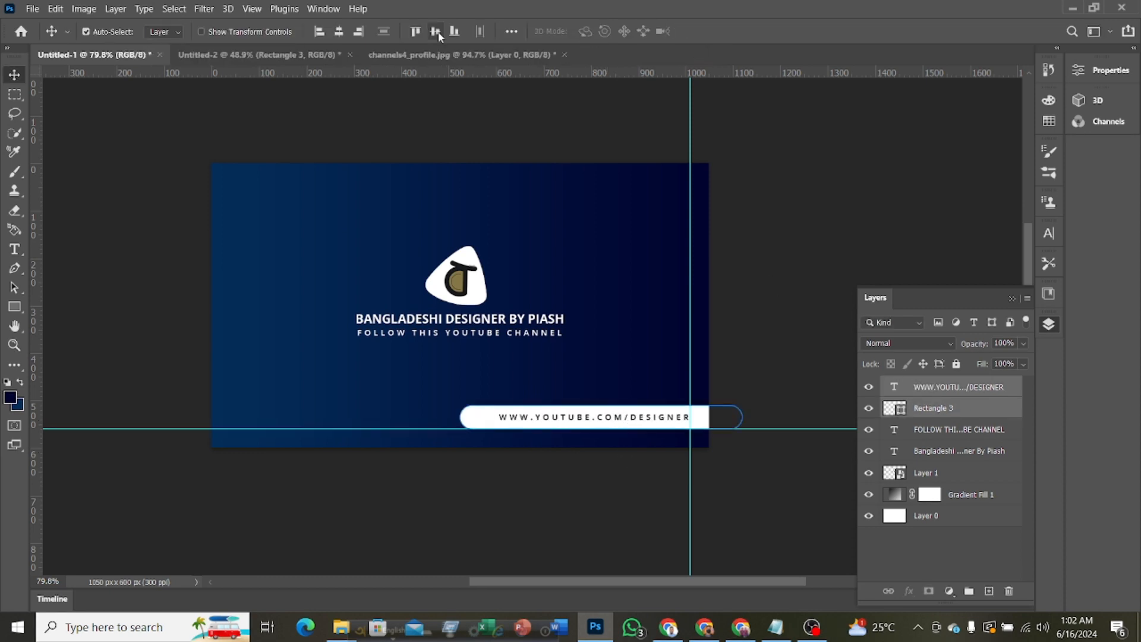
pyautogui.click(786, 391)
# Shorten the white rounded bar from its left end to about 90.42% width, keeping its full height
pyautogui.scroll(3, 786, 391)
pyautogui.scroll(1, 791, 395)
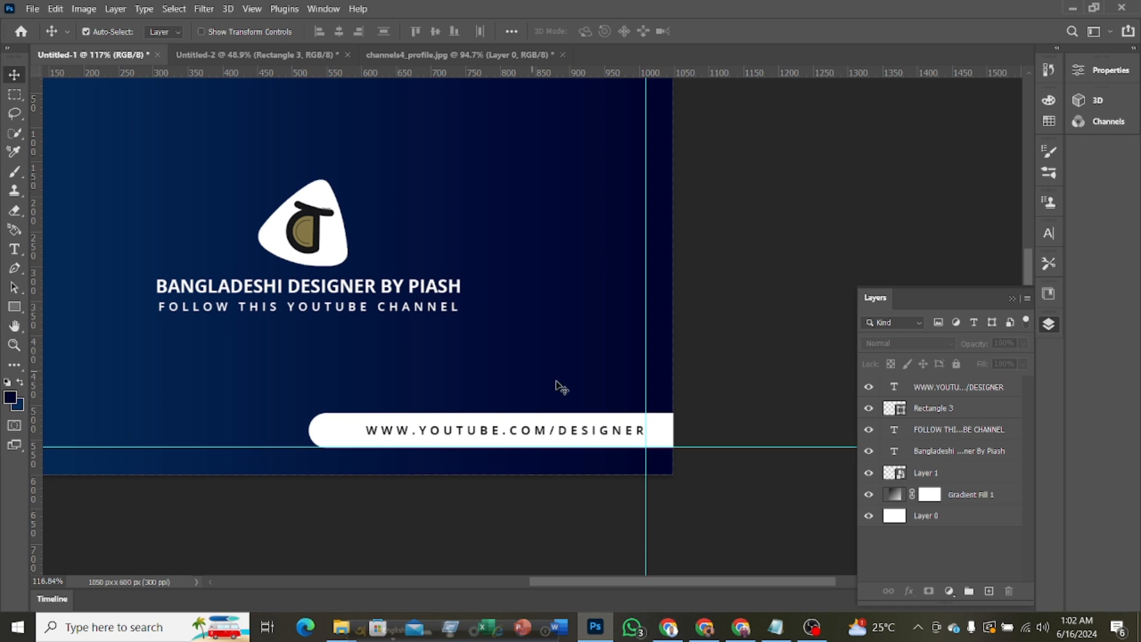
pyautogui.click(353, 440)
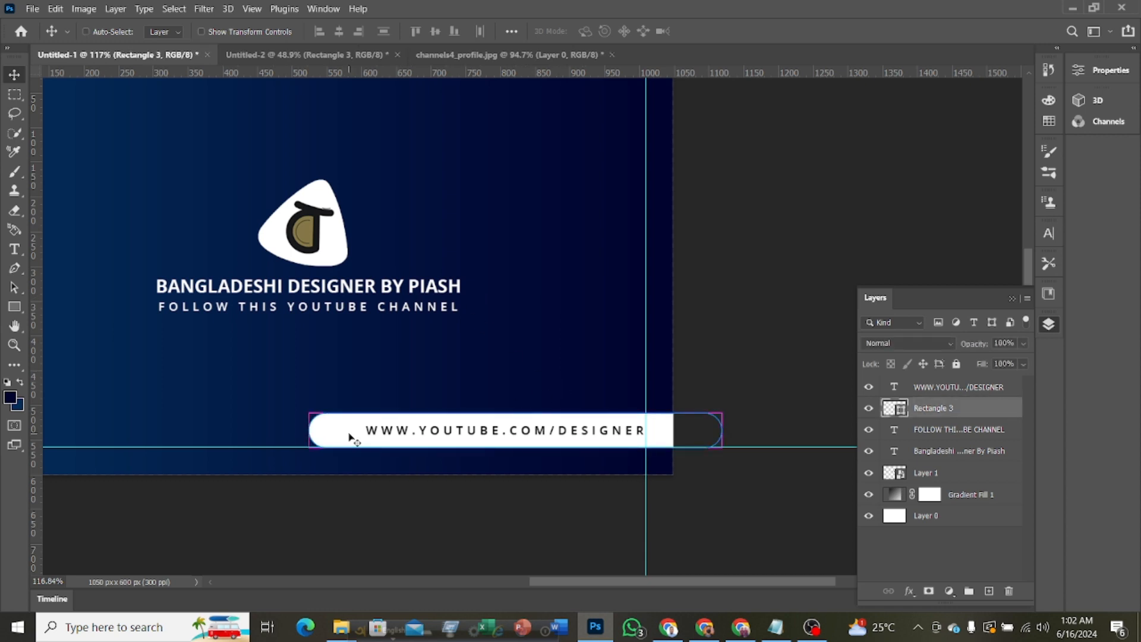
pyautogui.hotkey('ctrl', 't')
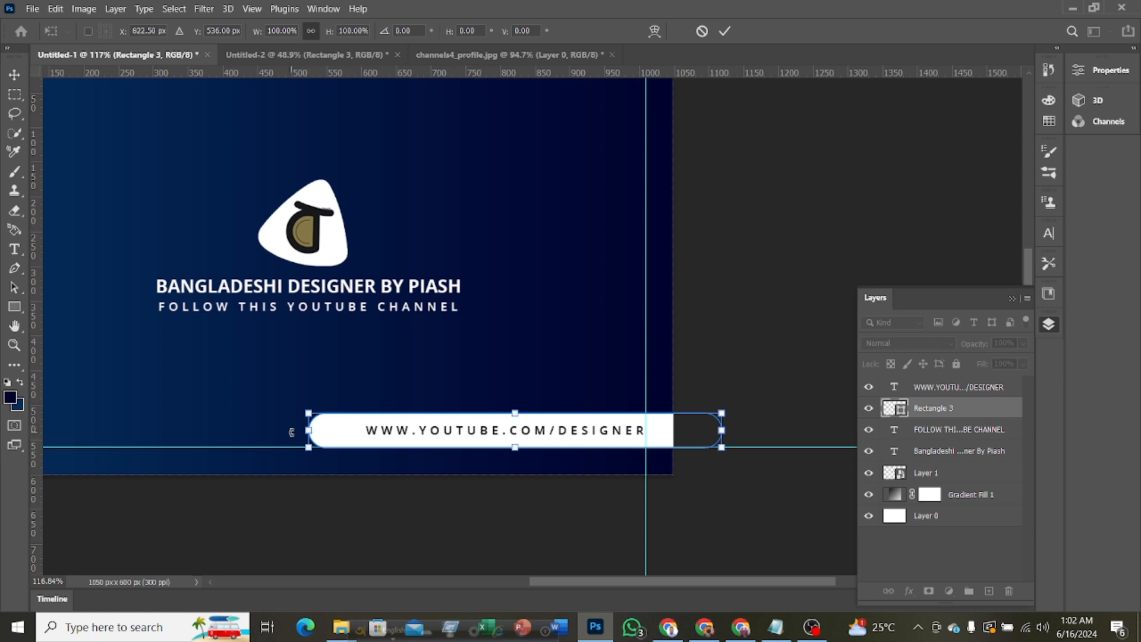
pyautogui.moveTo(308, 430); pyautogui.dragTo(349, 430)
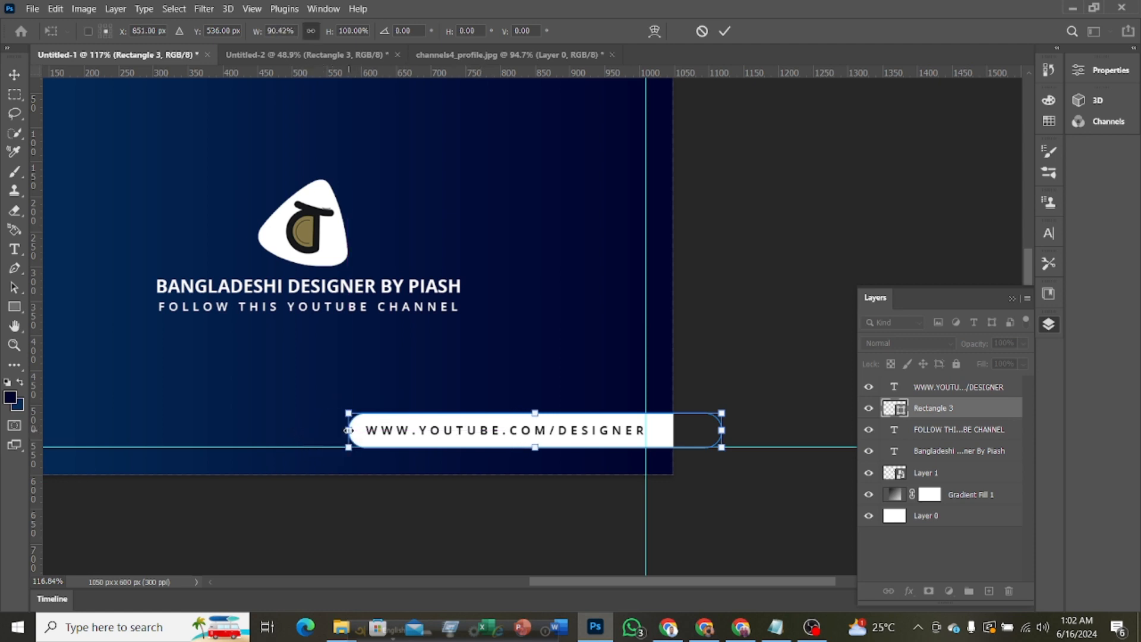
pyautogui.click(725, 31)
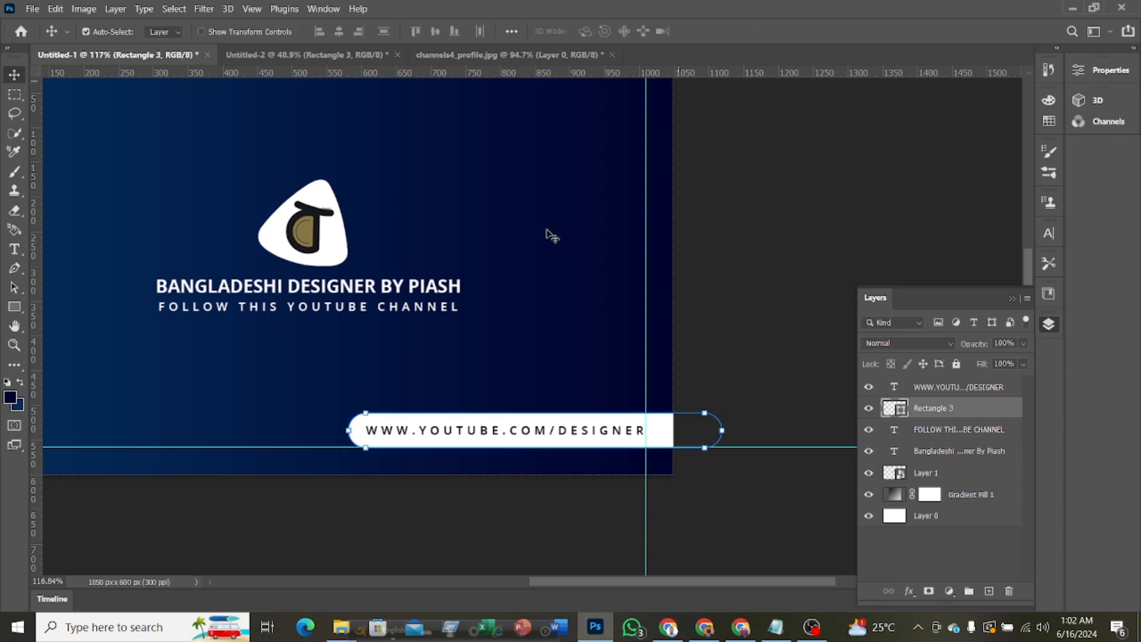
# Remove the horizontal and vertical guides from the navy gradient side
pyautogui.click(770, 304)
pyautogui.scroll(-6, 584, 322)
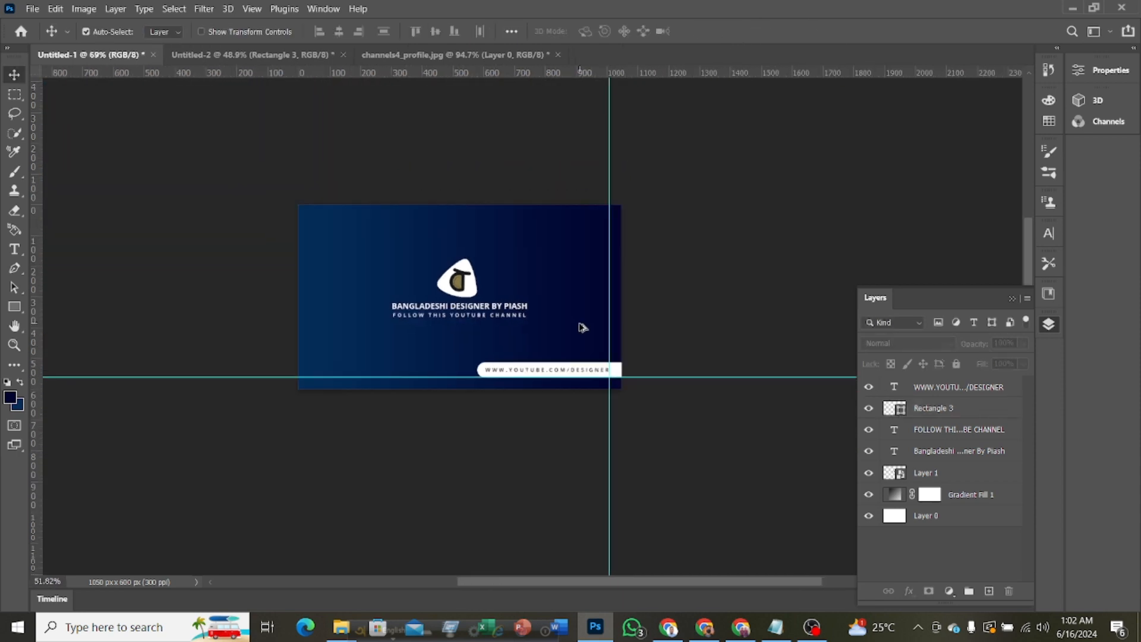
pyautogui.scroll(-1, 583, 327)
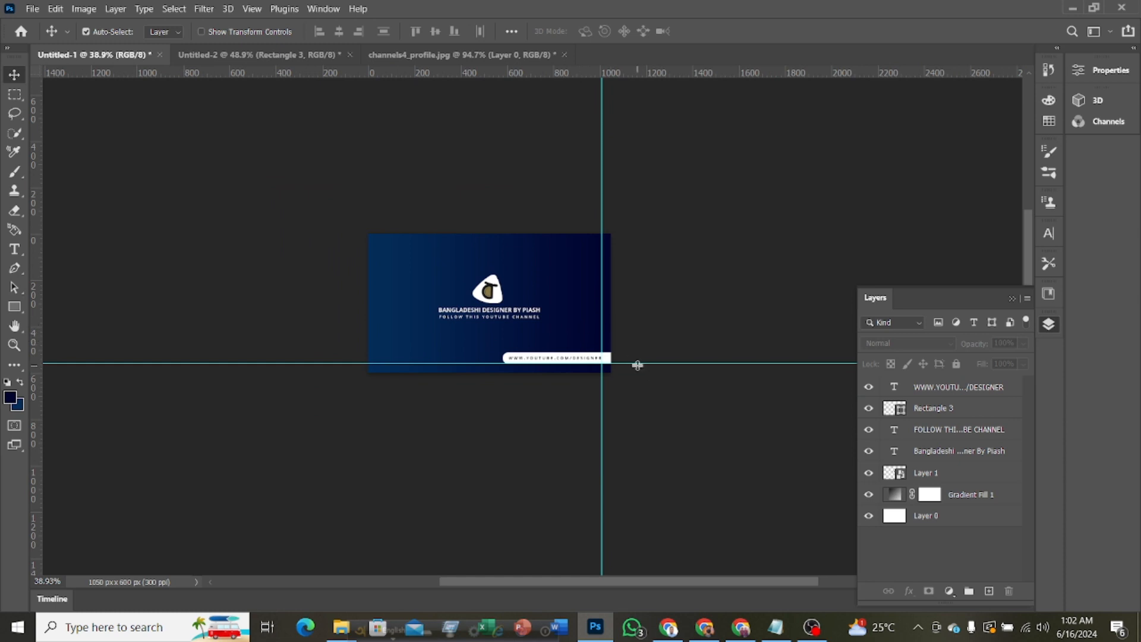
pyautogui.moveTo(635, 362); pyautogui.dragTo(659, 72)
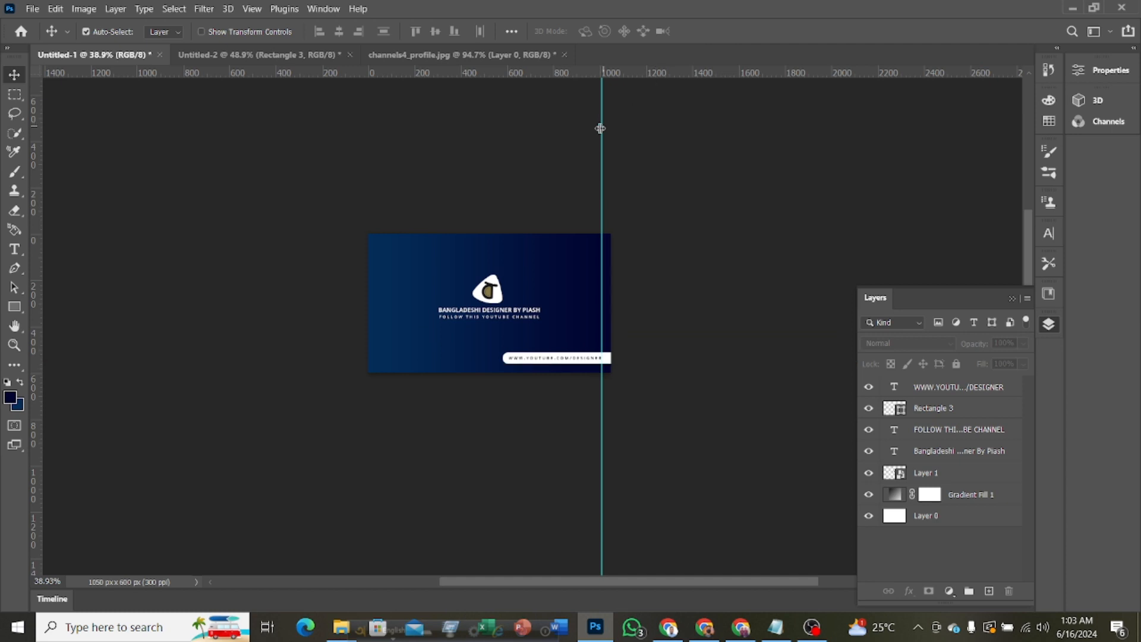
pyautogui.moveTo(600, 128); pyautogui.dragTo(31, 217)
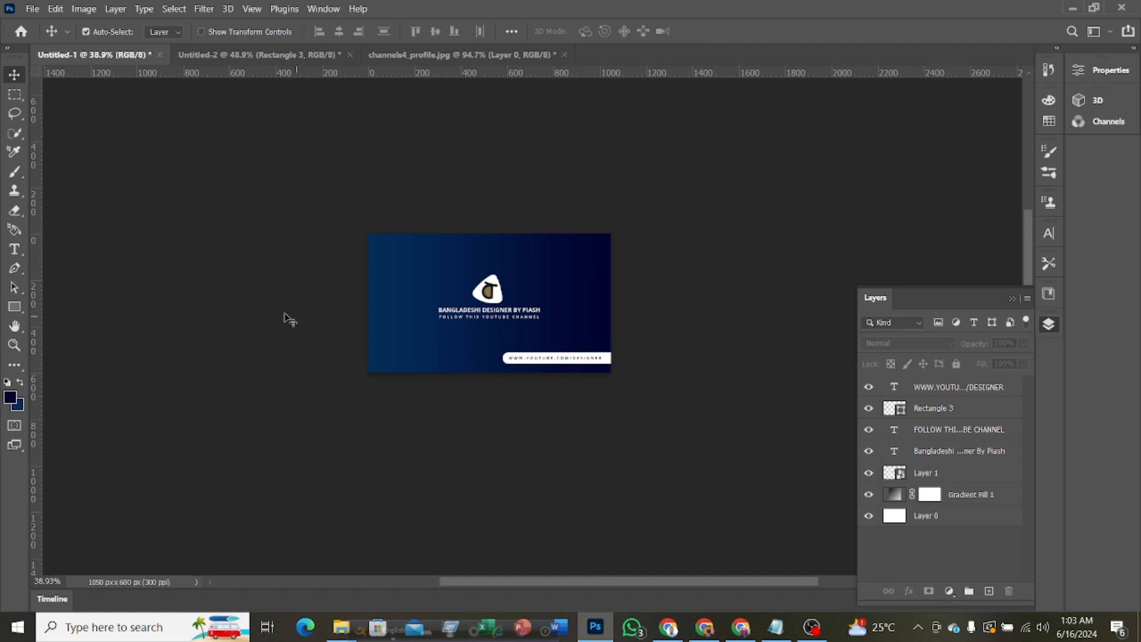
# Check the white contact side, and examine both card sides in the 57939.psd mockup
pyautogui.click(264, 54)
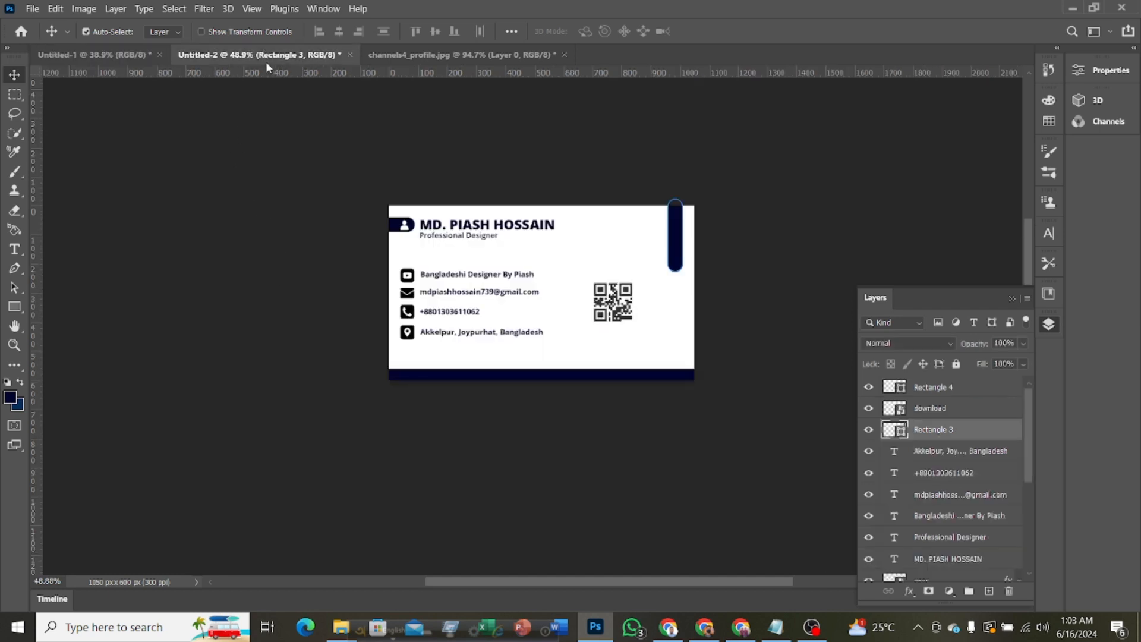
pyautogui.click(271, 279)
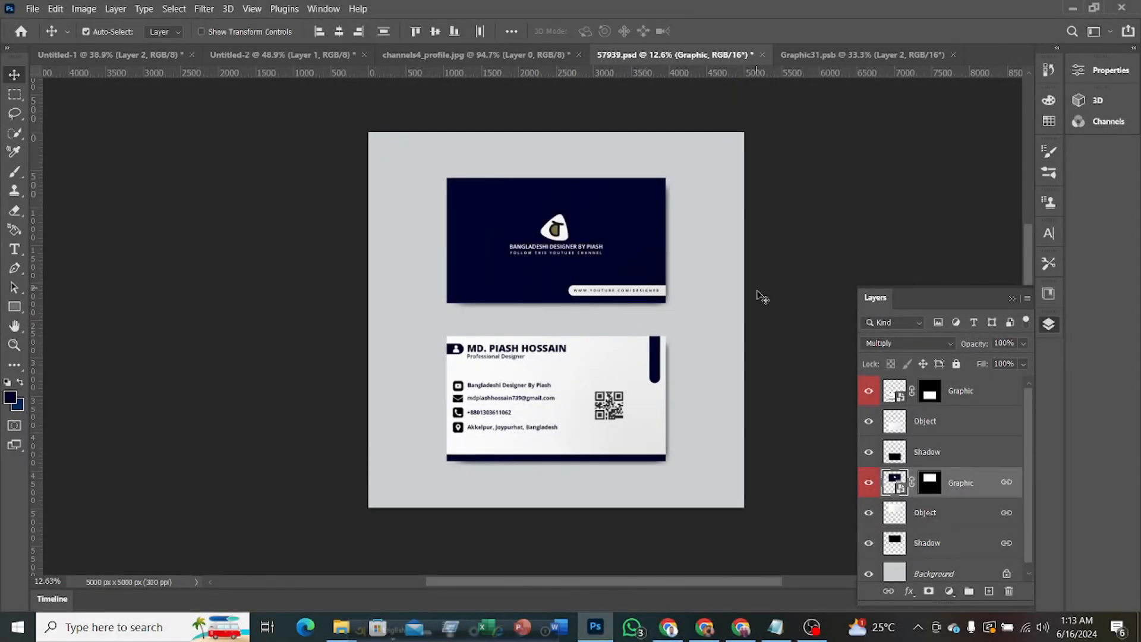
pyautogui.scroll(2, 757, 314)
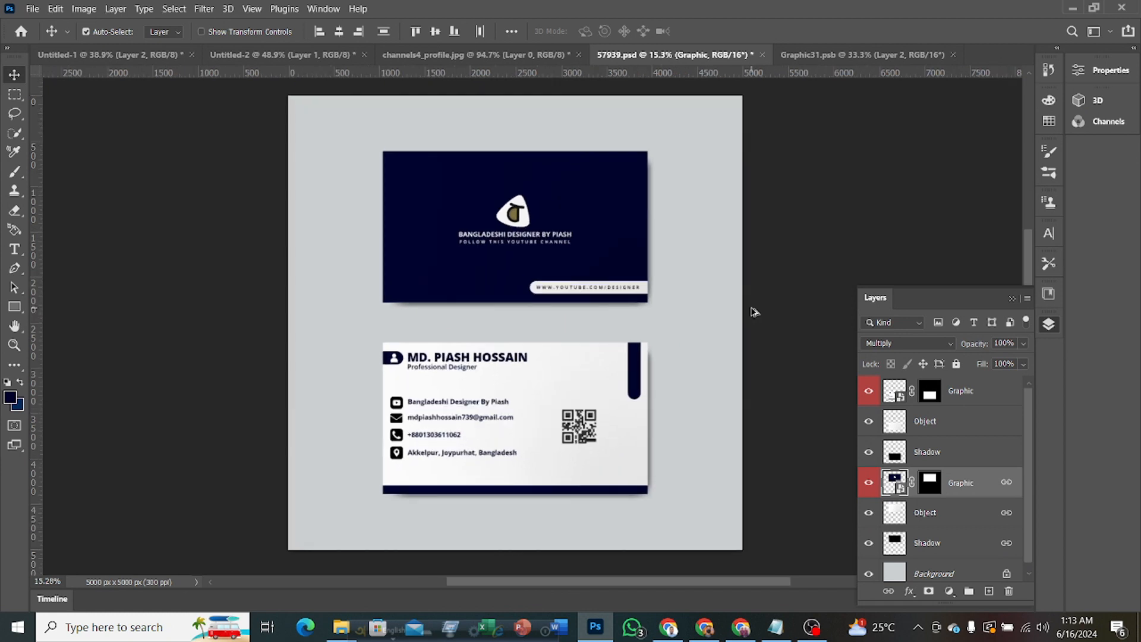
pyautogui.scroll(-2, 755, 312)
pyautogui.scroll(2, 754, 312)
pyautogui.scroll(2, 751, 311)
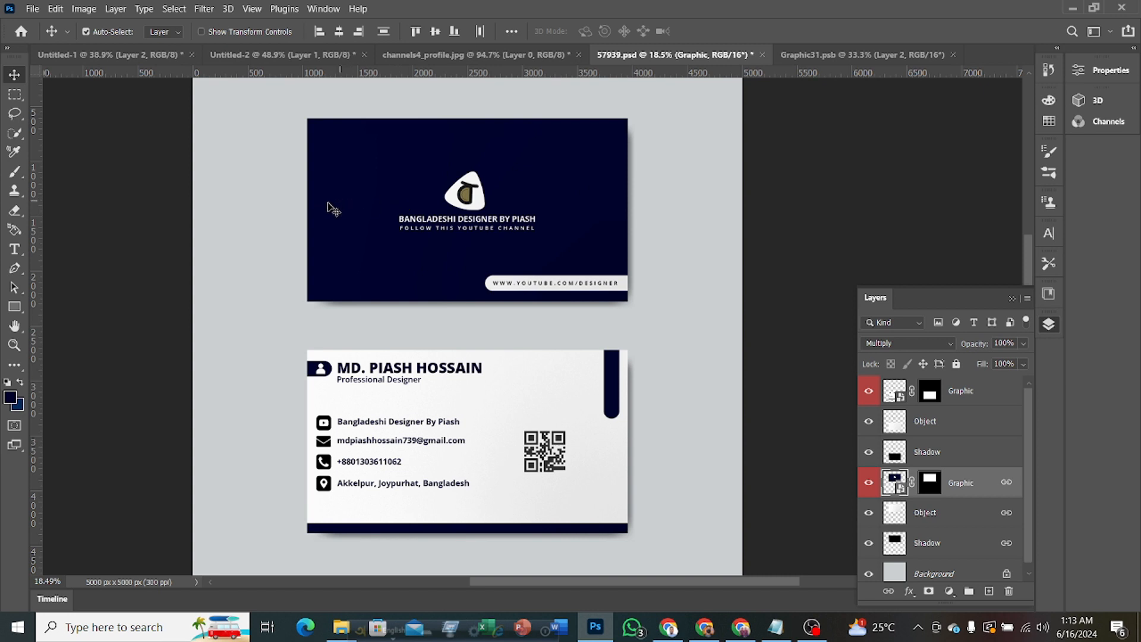
pyautogui.scroll(-2, 618, 233)
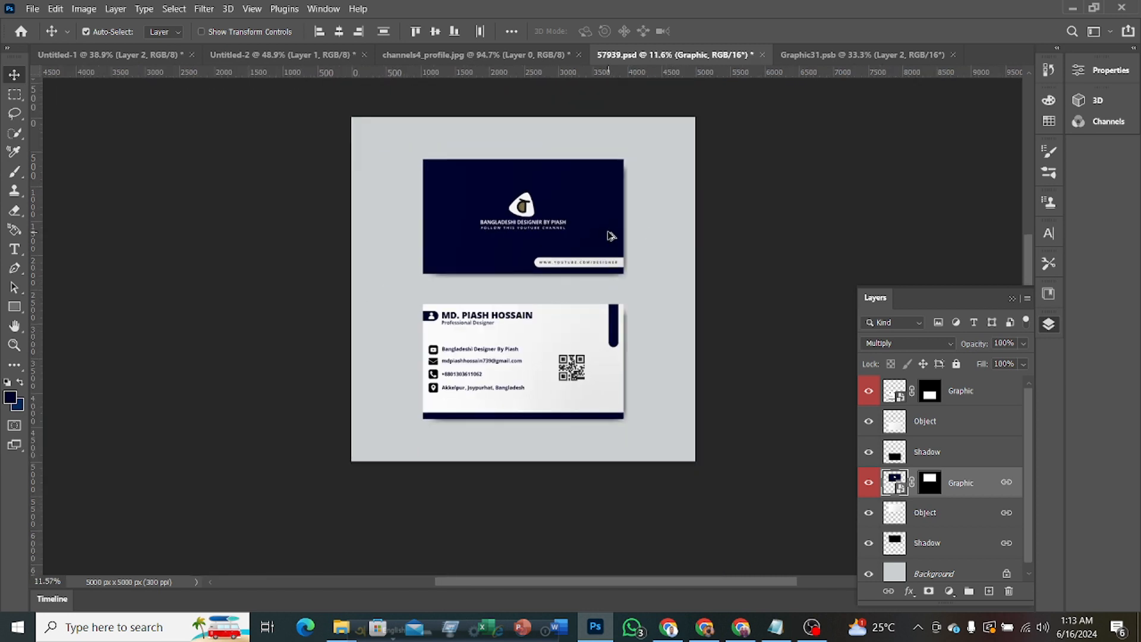
pyautogui.scroll(1, 599, 243)
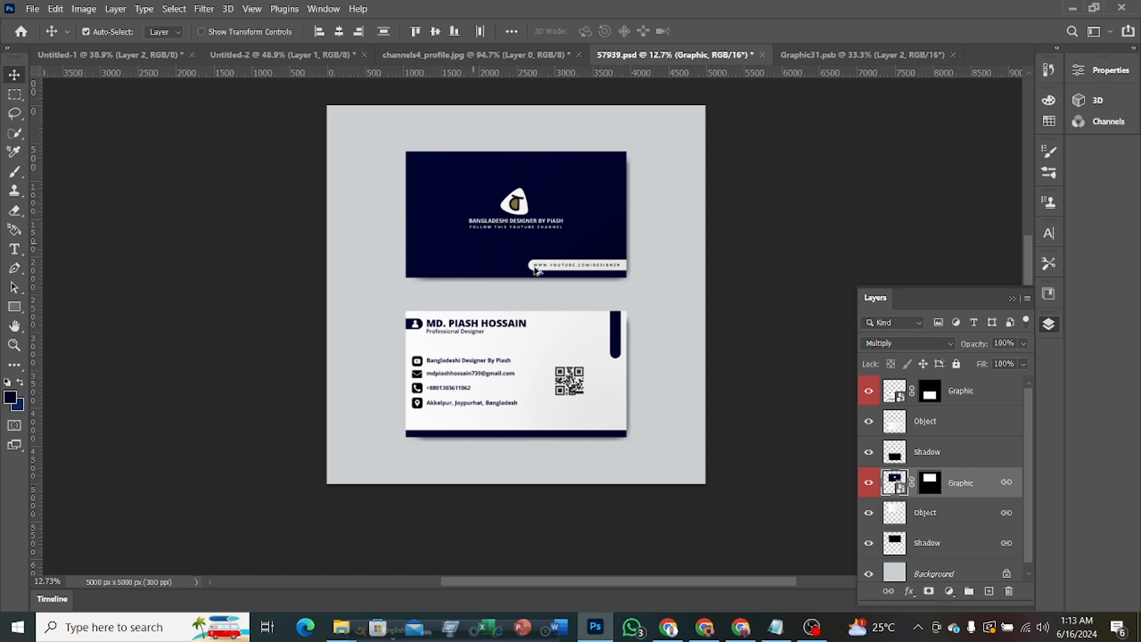
pyautogui.scroll(1, 592, 289)
pyautogui.scroll(1, 592, 288)
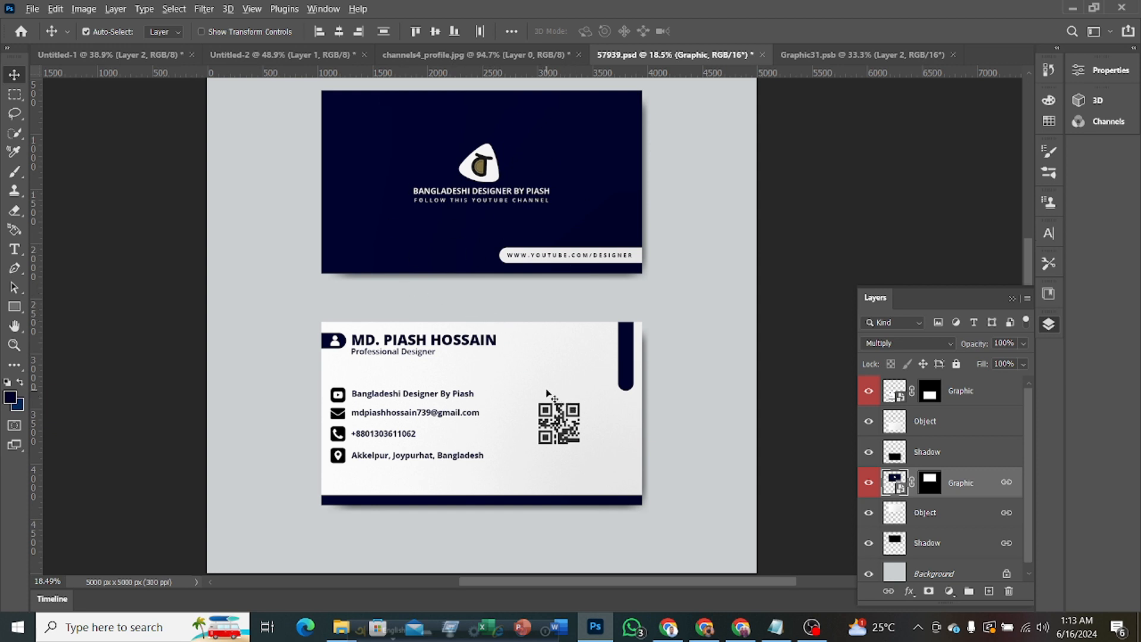
pyautogui.scroll(-2, 548, 394)
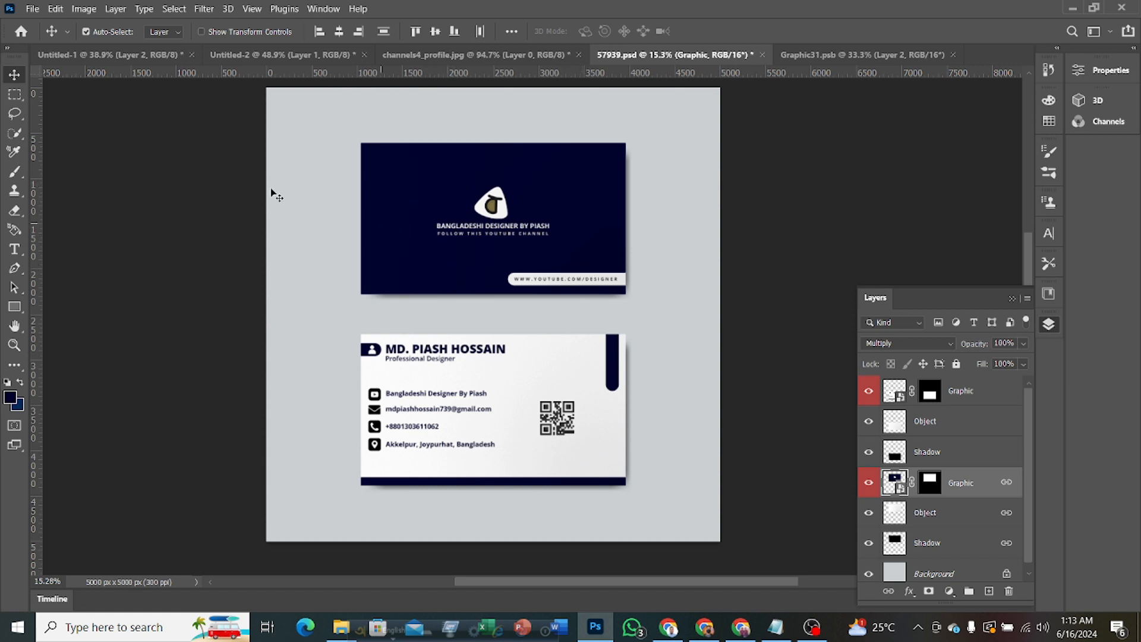
# Delete Layer 2 from the navy side's document, and check the Gradient Fill 1 settings and colour stops without altering them
pyautogui.click(57, 54)
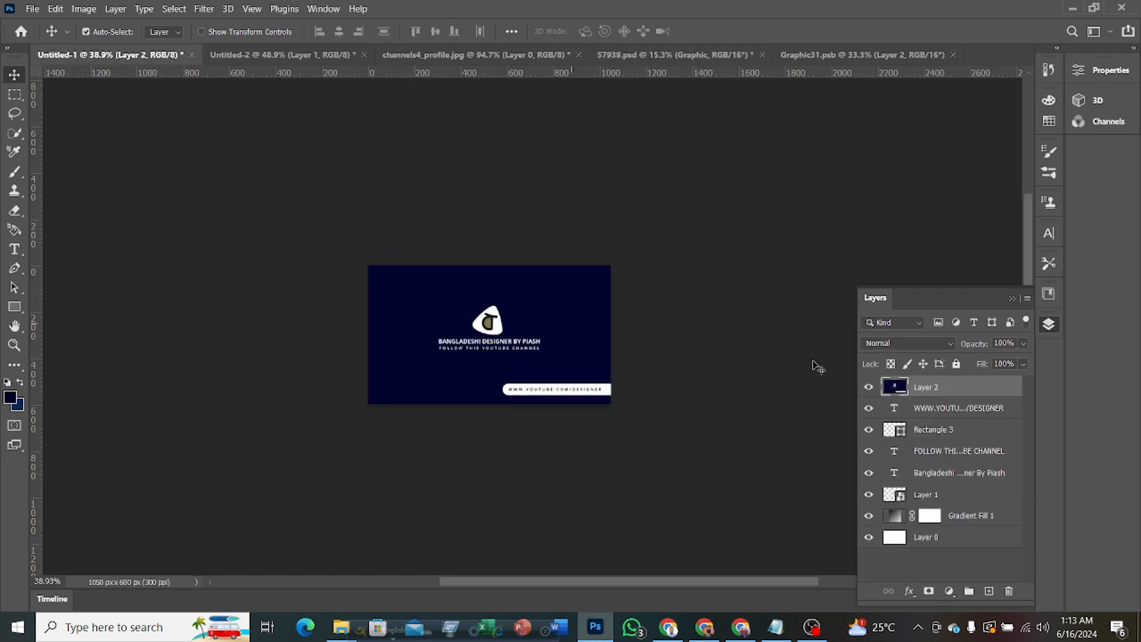
pyautogui.press('Delete')
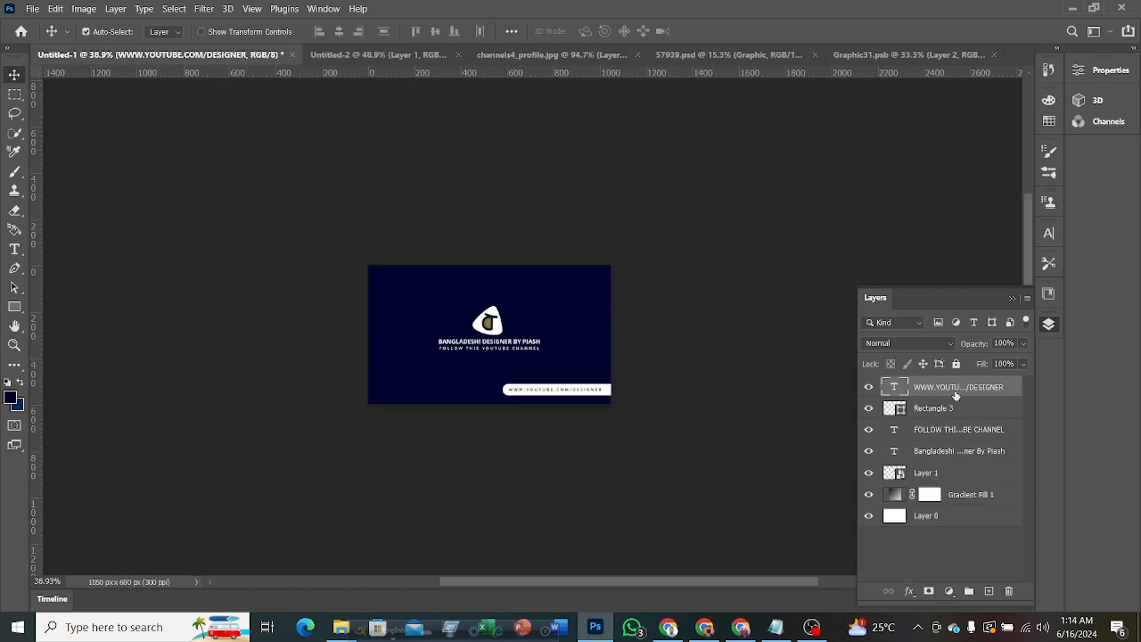
pyautogui.doubleClick(897, 497)
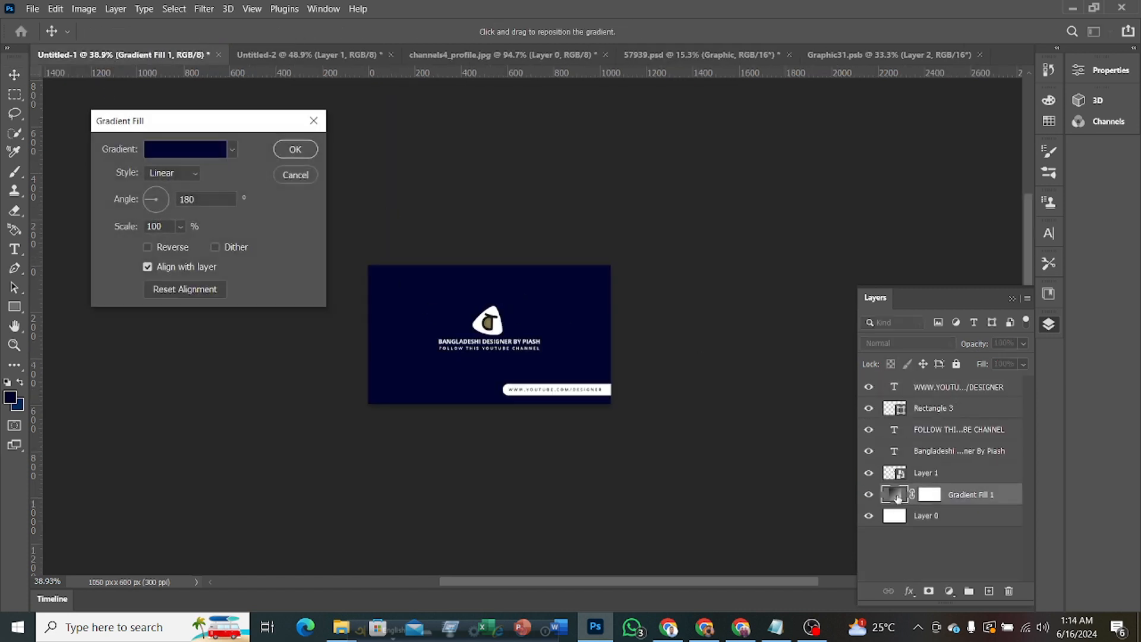
pyautogui.click(210, 152)
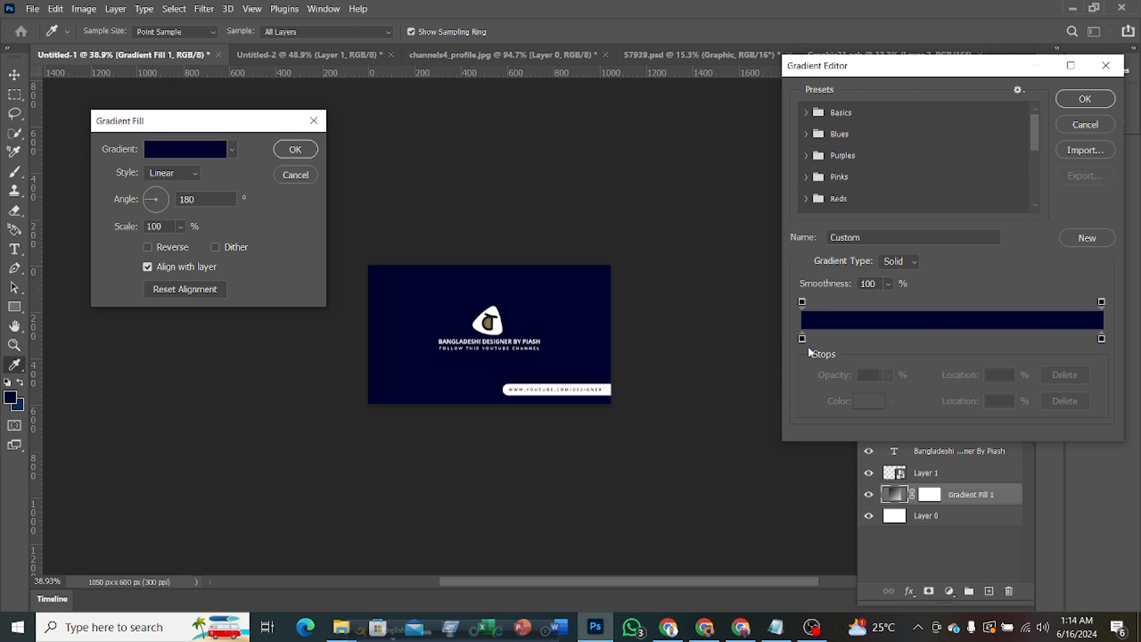
pyautogui.click(1062, 102)
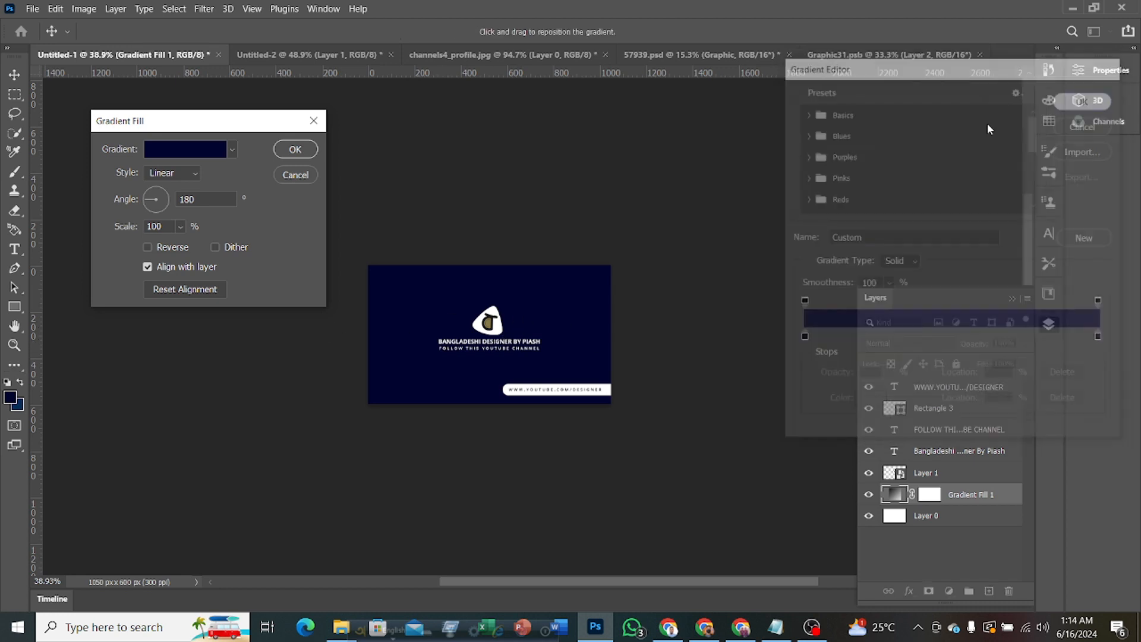
pyautogui.click(305, 151)
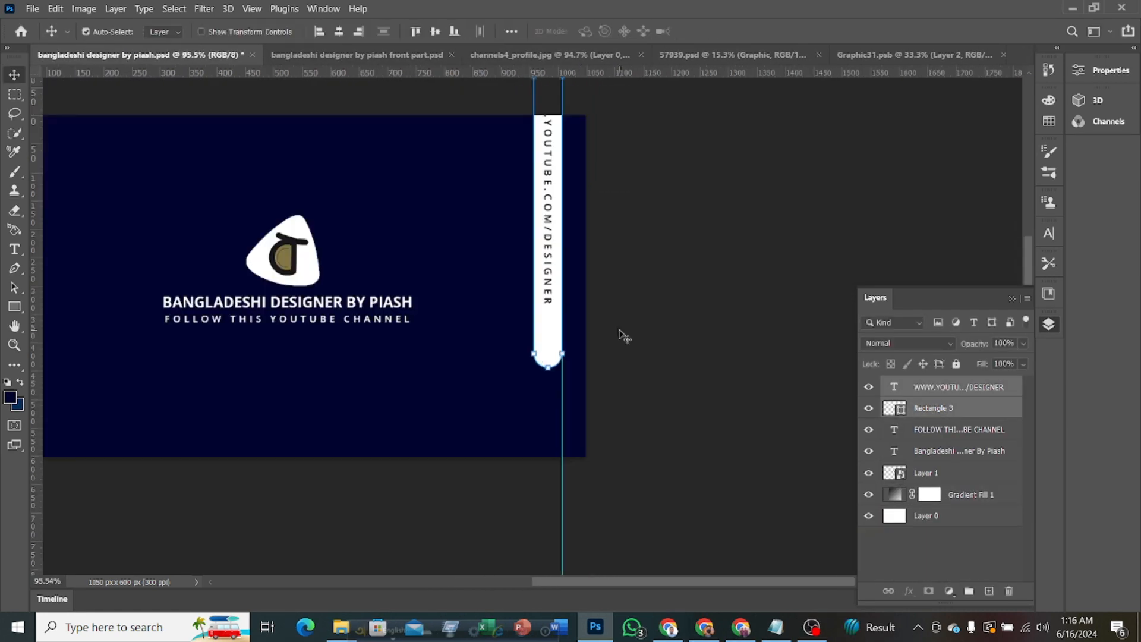
# Place a horizontal guide just below the navy side's upper edge for the vertical web-address bar
pyautogui.moveTo(615, 73); pyautogui.dragTo(612, 137)
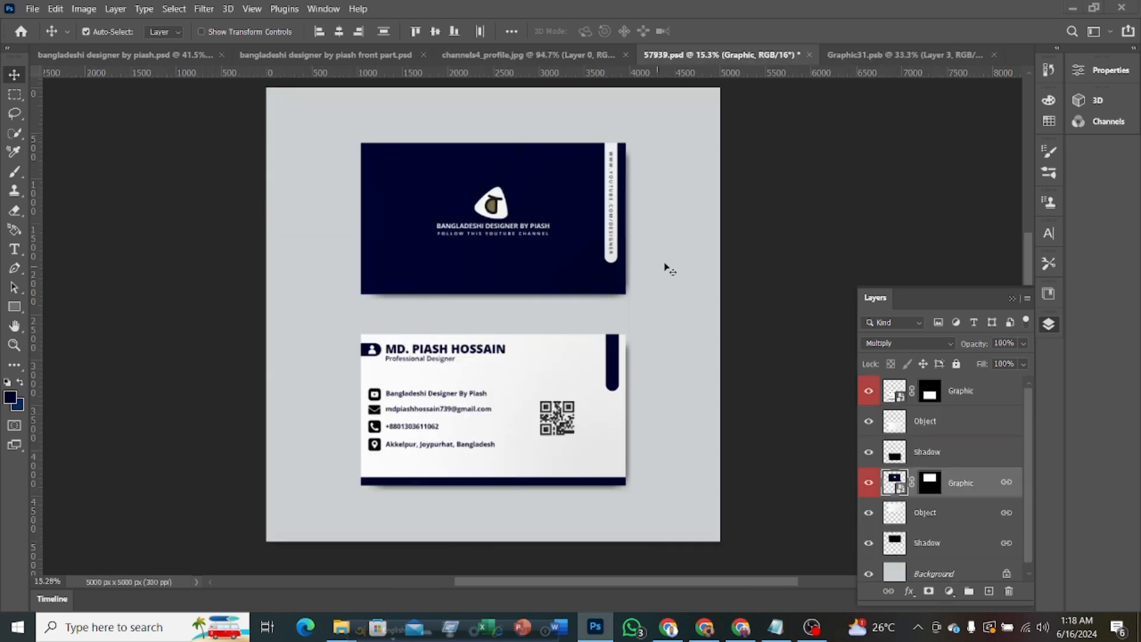
# Check the vertical web-address bar in the mockup, and clear both guides from the navy side's document
pyautogui.scroll(-2, 669, 261)
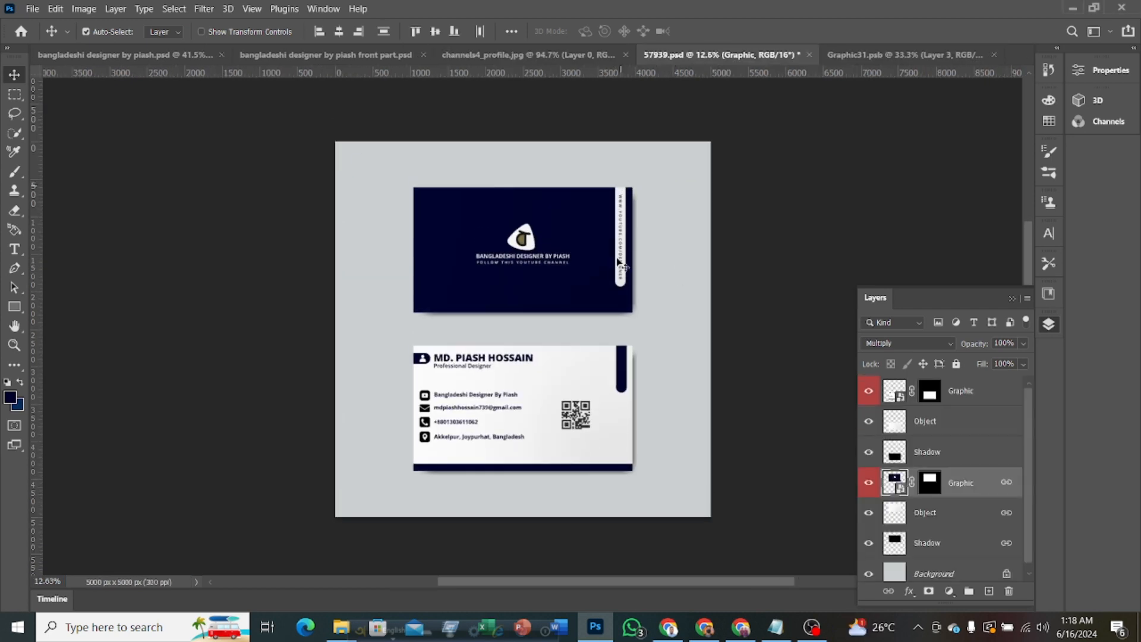
pyautogui.scroll(2, 673, 329)
pyautogui.scroll(-1, 672, 330)
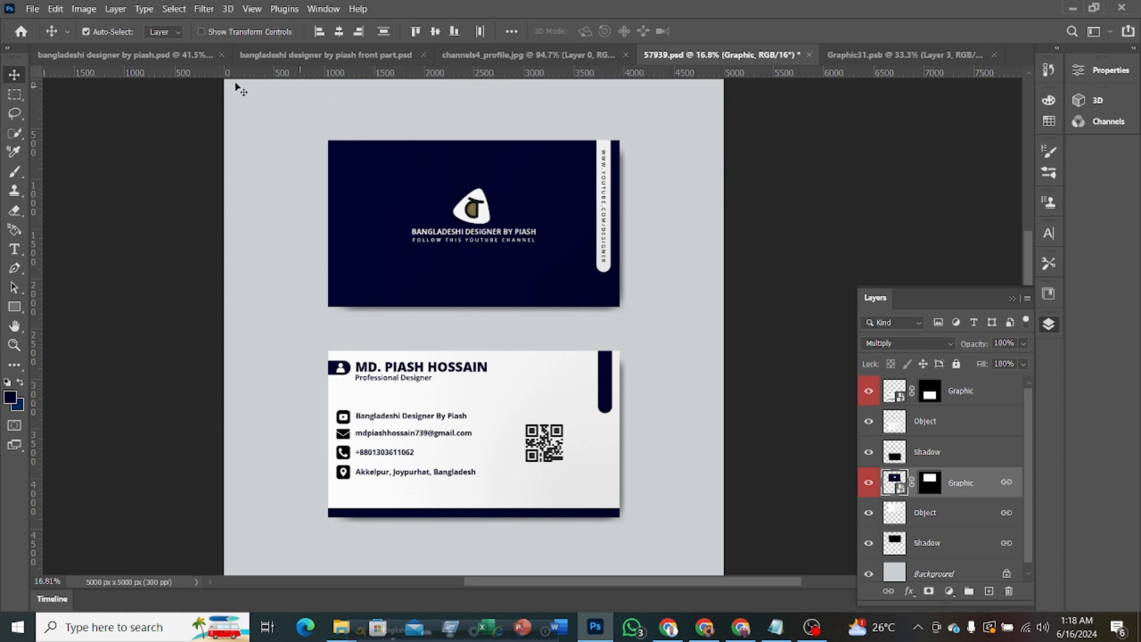
pyautogui.click(153, 62)
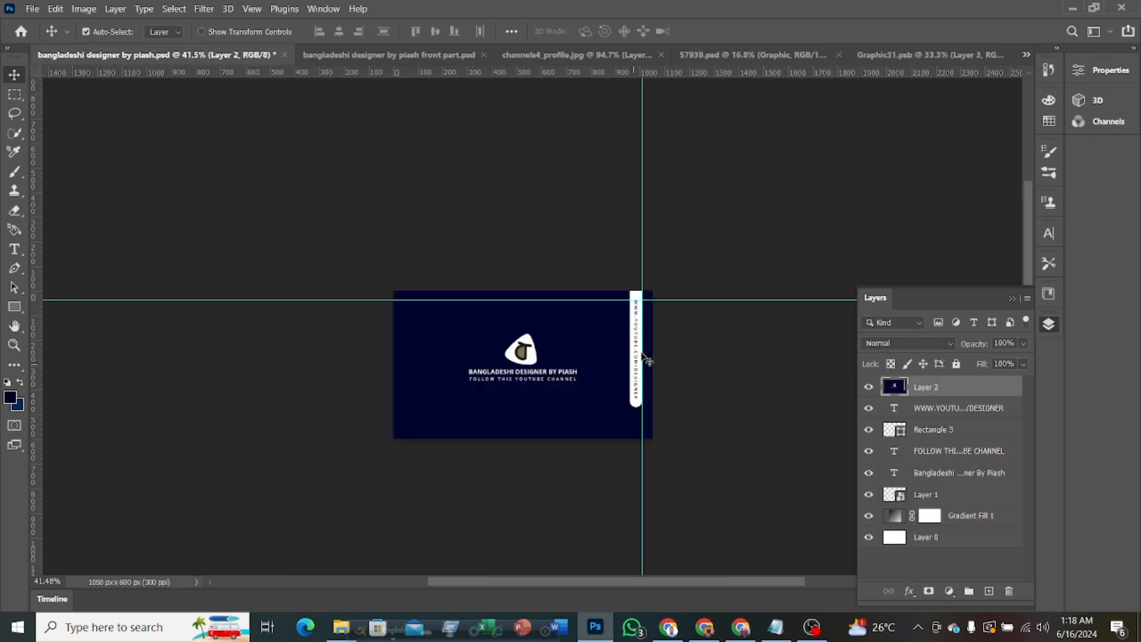
pyautogui.moveTo(666, 299); pyautogui.dragTo(658, 70)
pyautogui.moveTo(642, 113); pyautogui.dragTo(37, 157)
pyautogui.scroll(3, 657, 238)
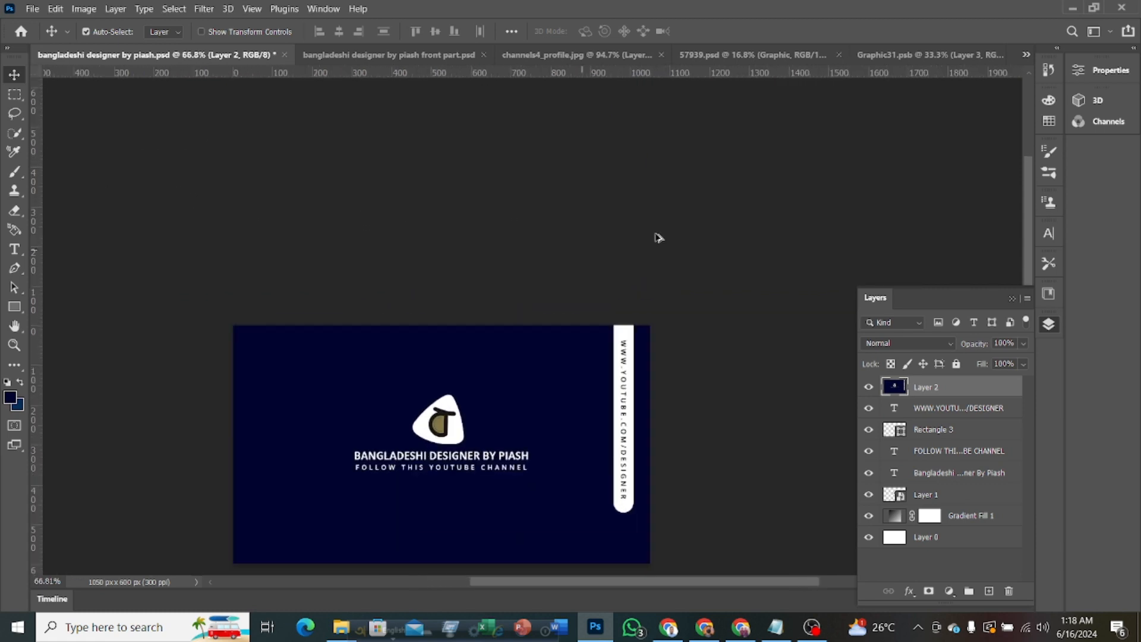
pyautogui.scroll(-2, 657, 241)
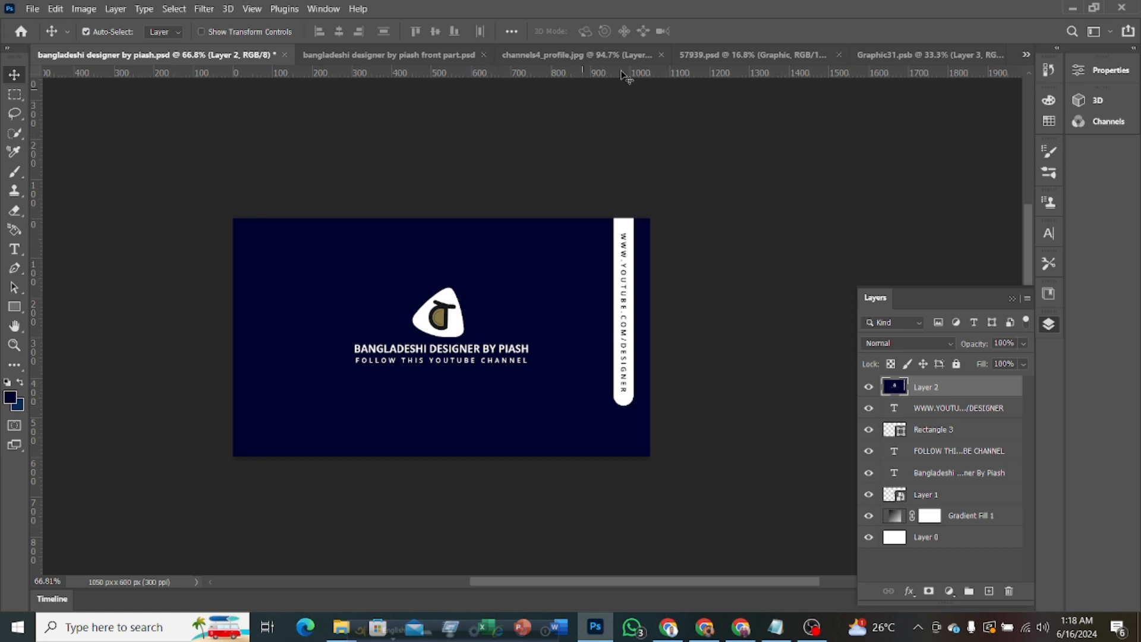
# Undo the switch to the vertical web-address bar on the navy card in the 57939.psd mockup, and review both sides
pyautogui.click(723, 55)
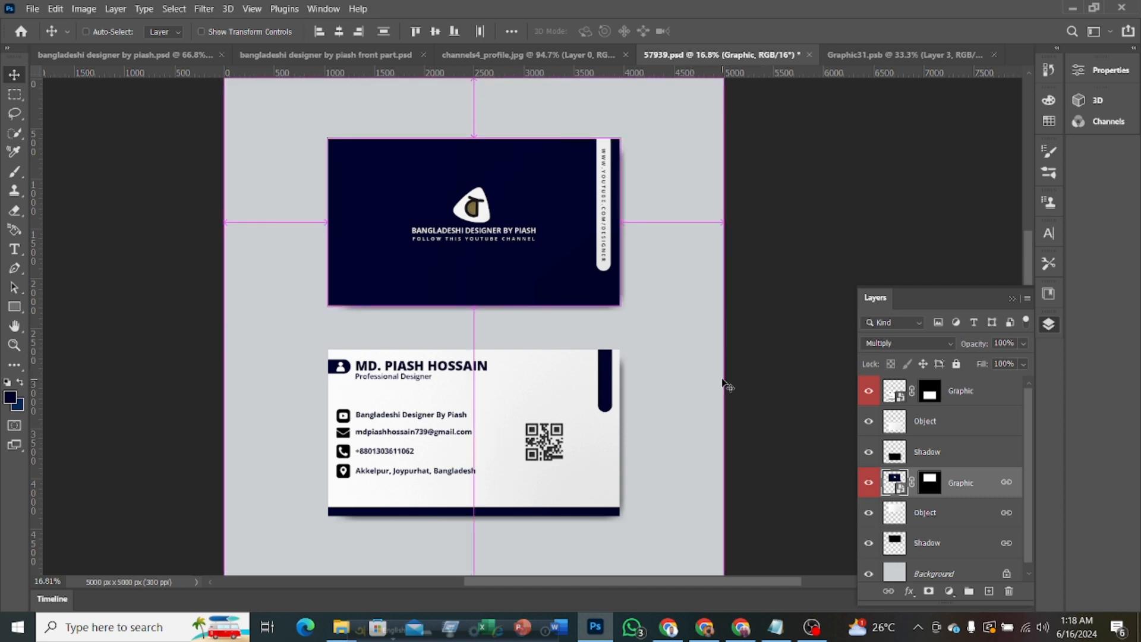
pyautogui.hotkey('ctrl', 'z')
pyautogui.press('ctrl')
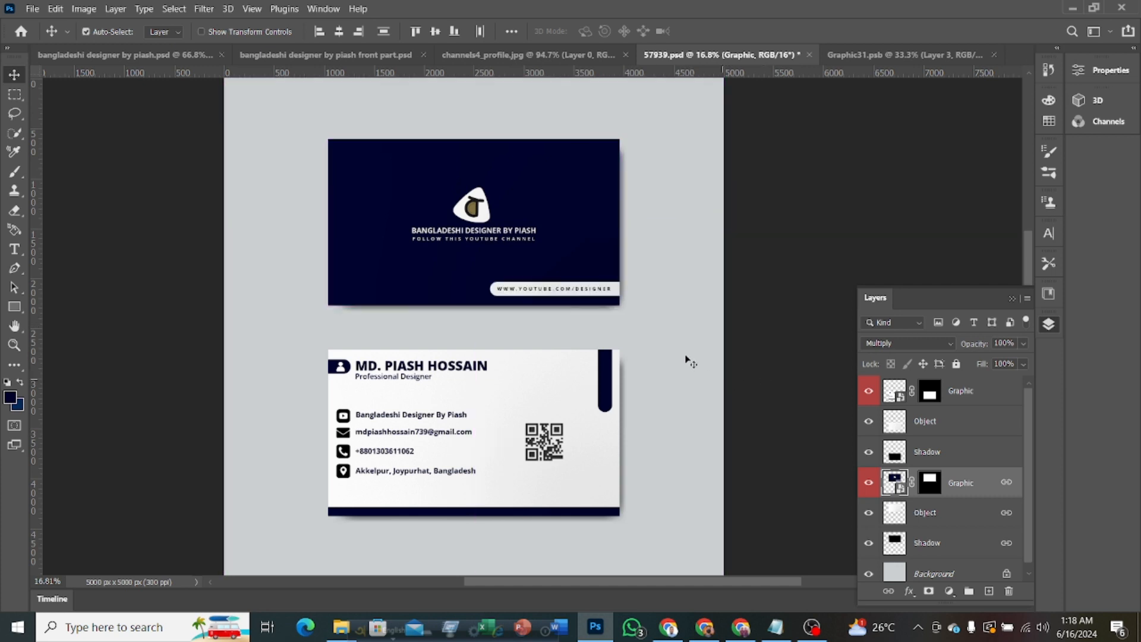
pyautogui.scroll(-2, 685, 355)
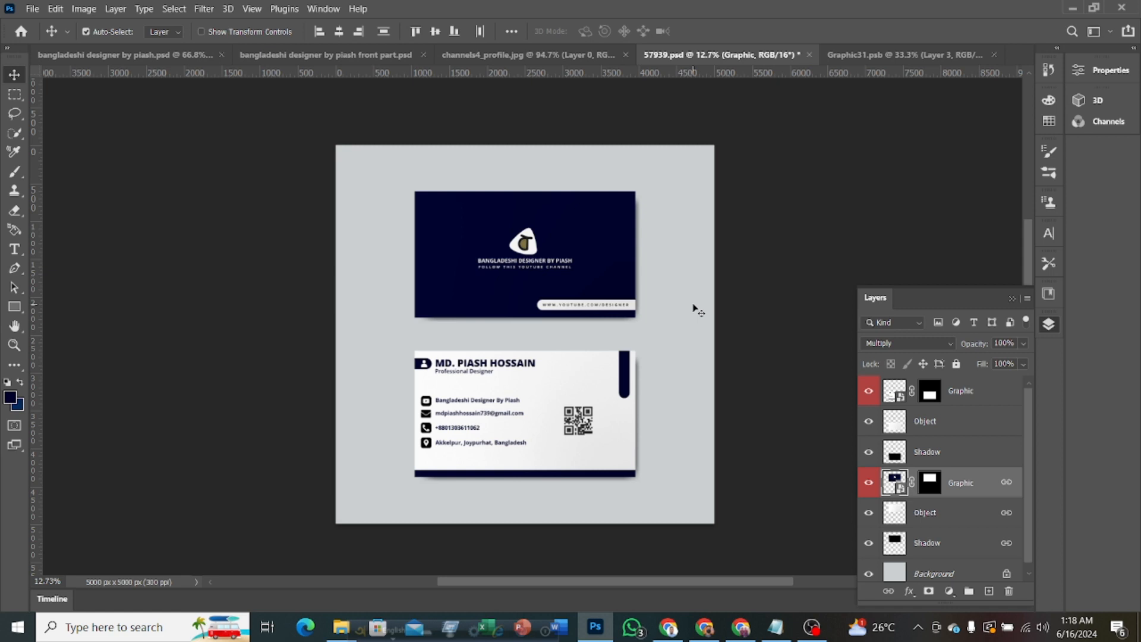
pyautogui.scroll(1, 693, 305)
pyautogui.scroll(-1, 647, 304)
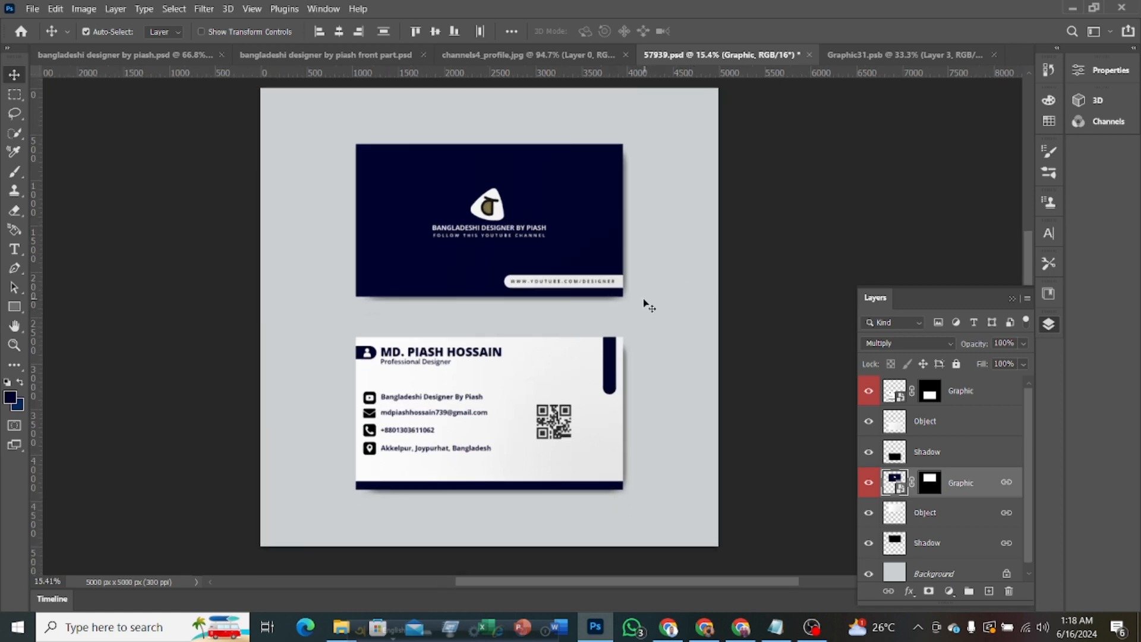
pyautogui.scroll(1, 647, 305)
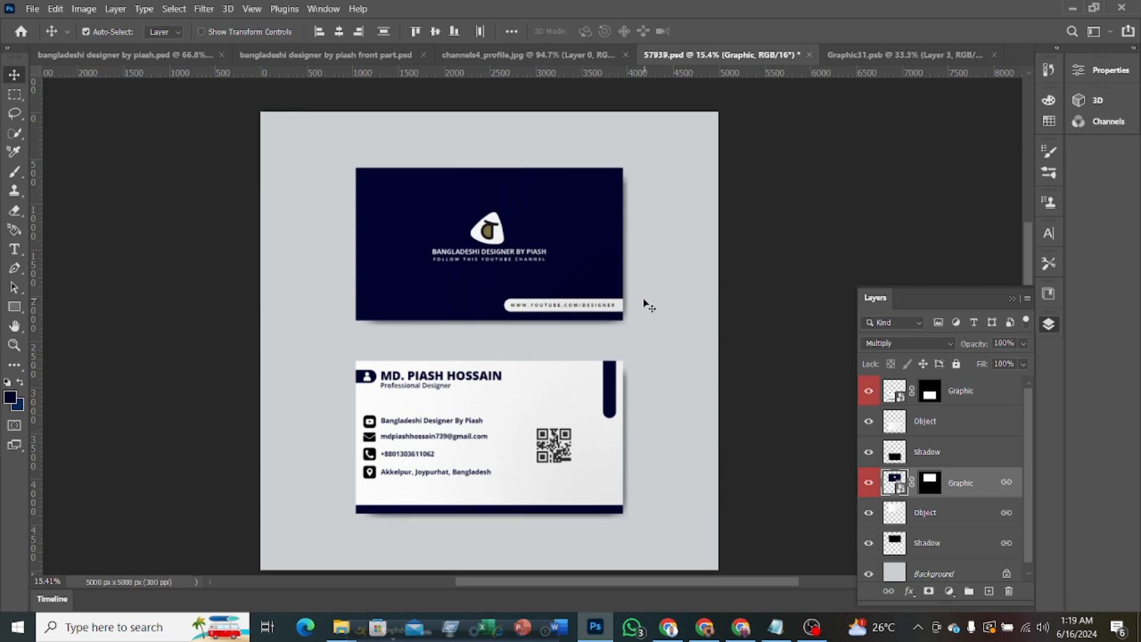
pyautogui.scroll(-1, 654, 326)
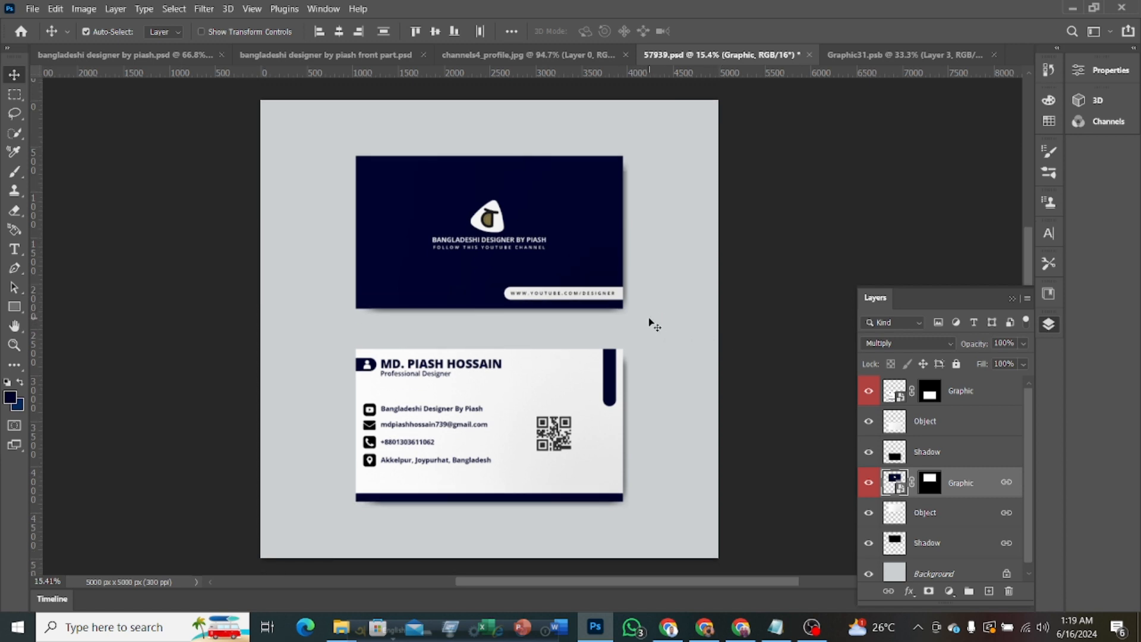